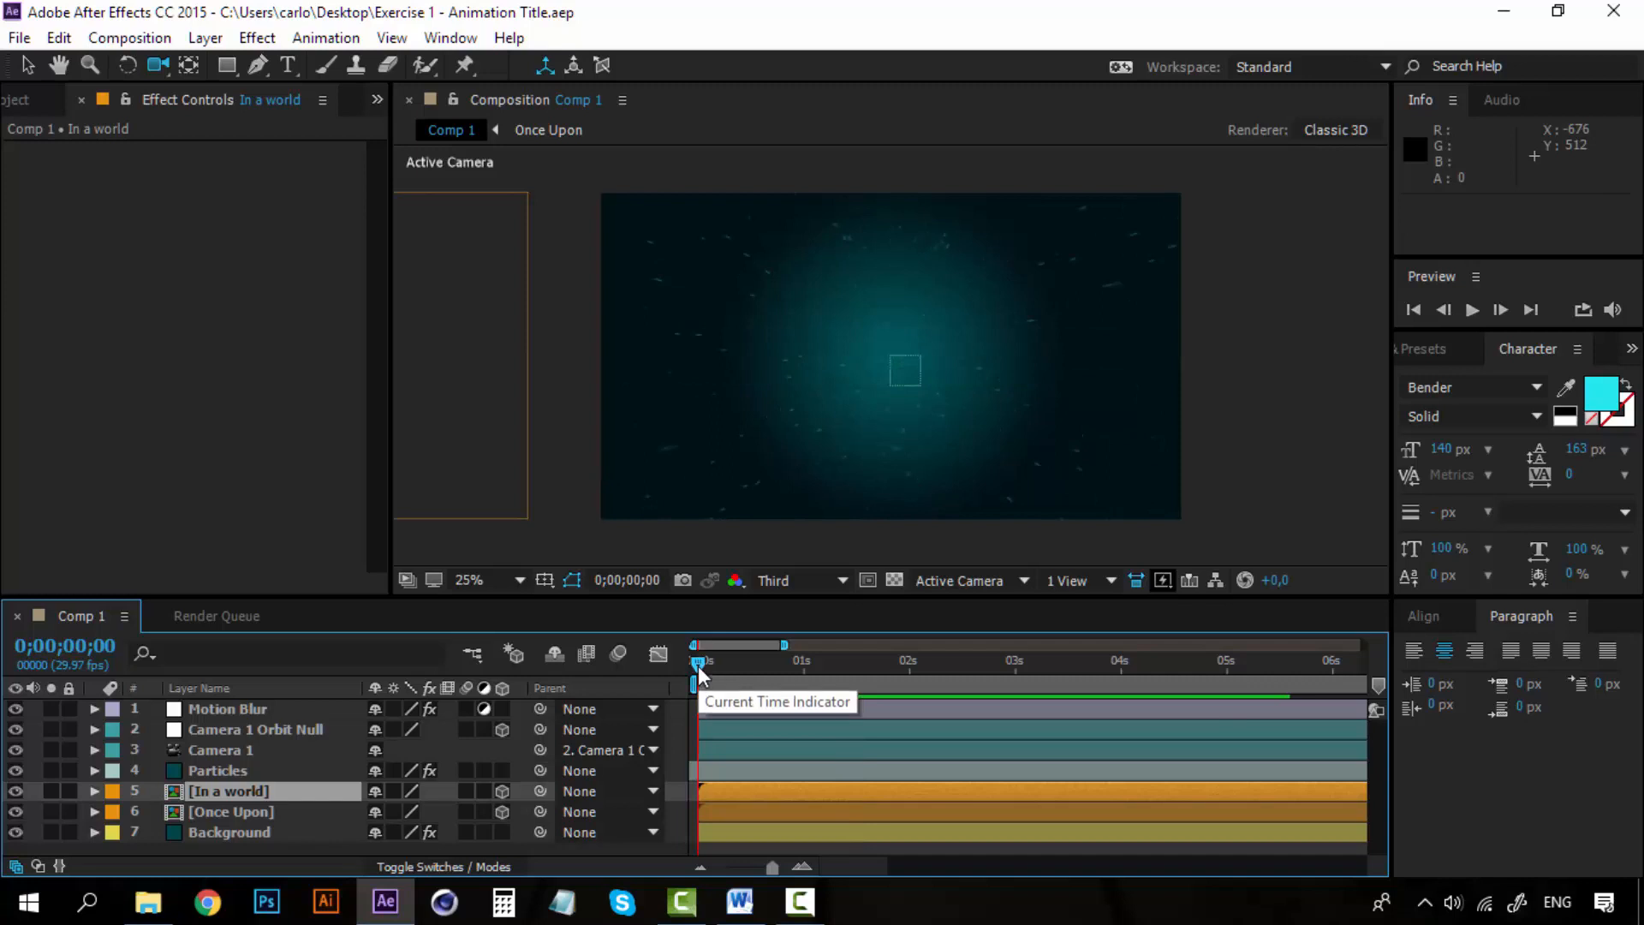
# Step: Preview the title animation up to the IN A WORLD text and reveal the Position keyframes of Camera 1 Orbit Null
pyautogui.press('space')
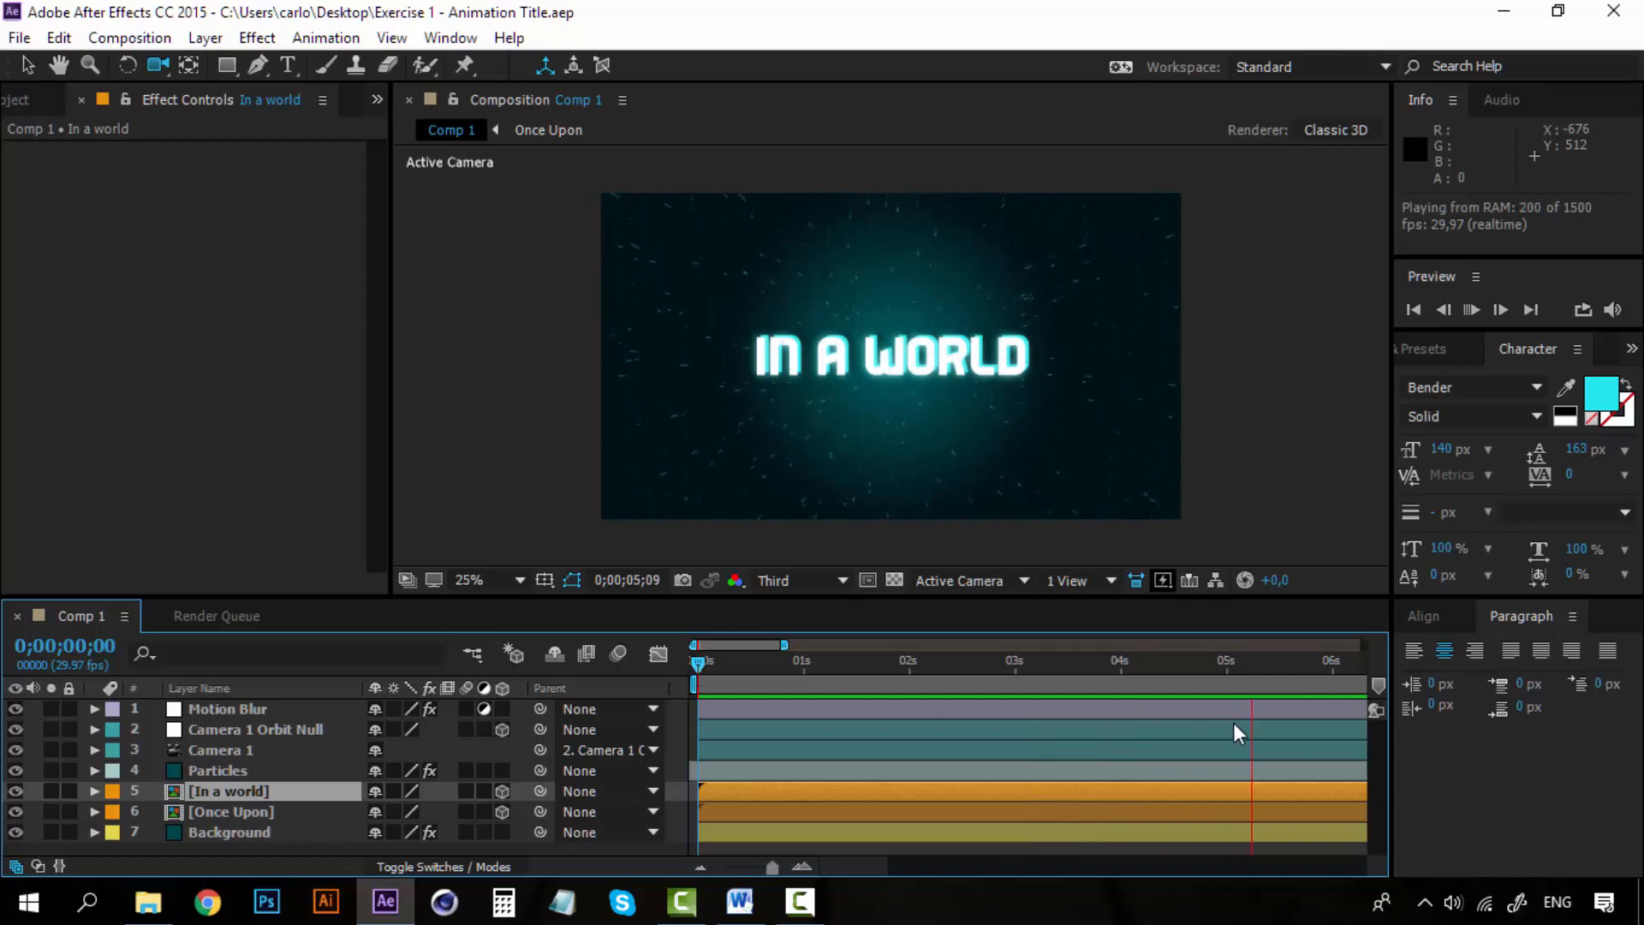
pyautogui.moveTo(1108, 659)
pyautogui.mouseDown()
pyautogui.moveTo(1234, 656)
pyautogui.moveTo(1122, 652)
pyautogui.mouseUp()
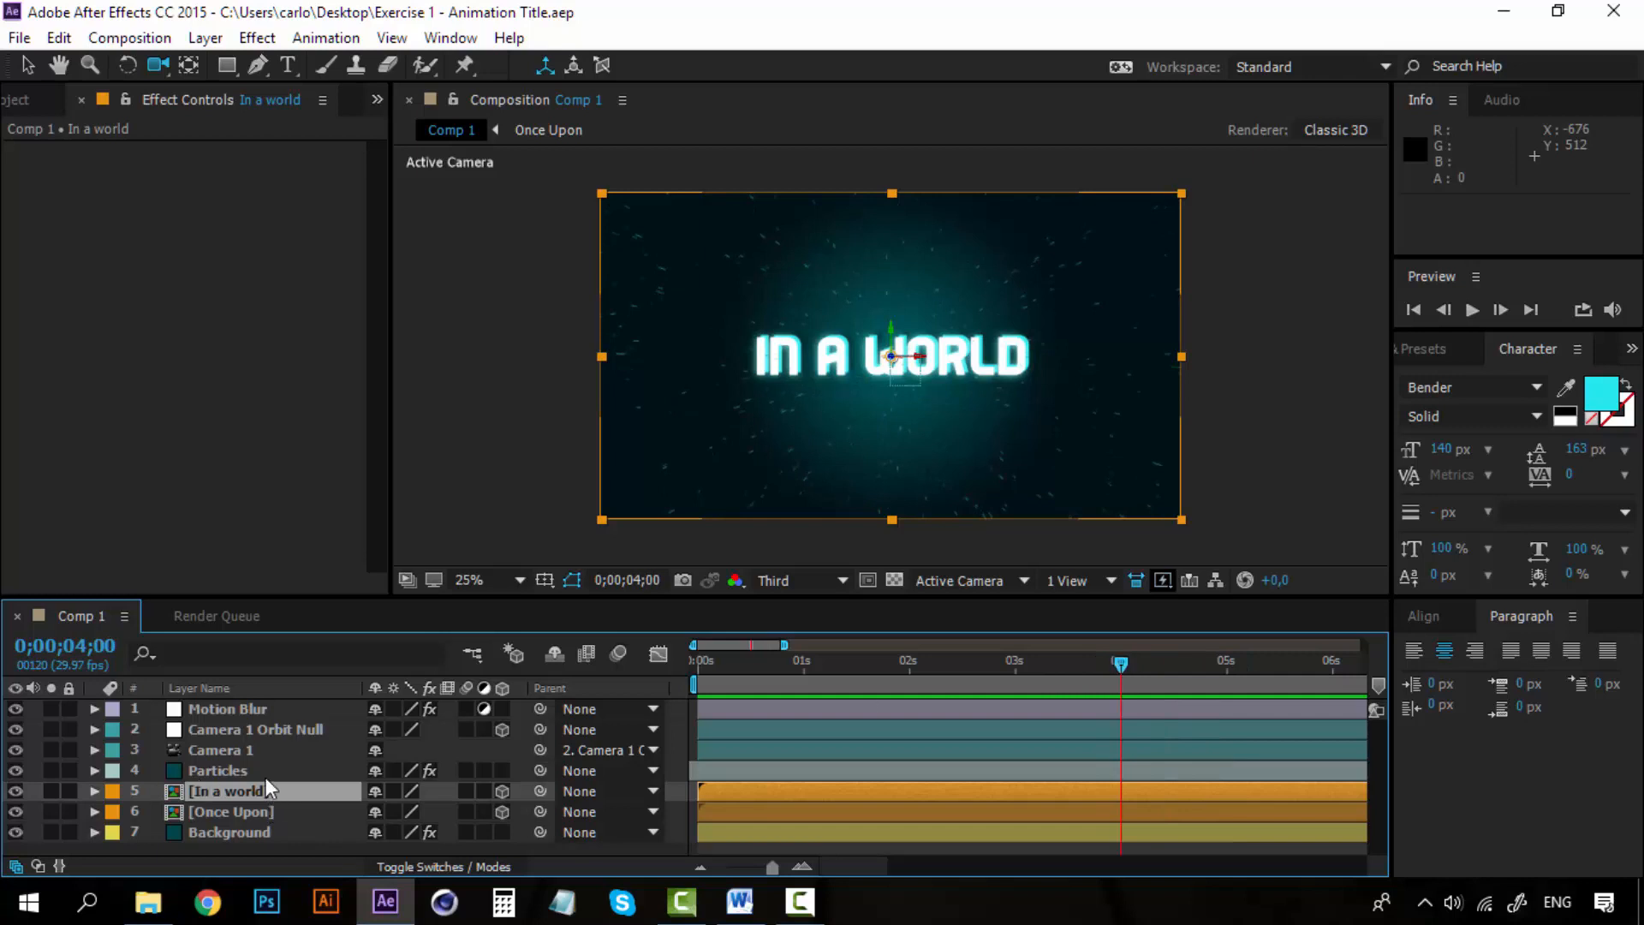
pyautogui.click(274, 732)
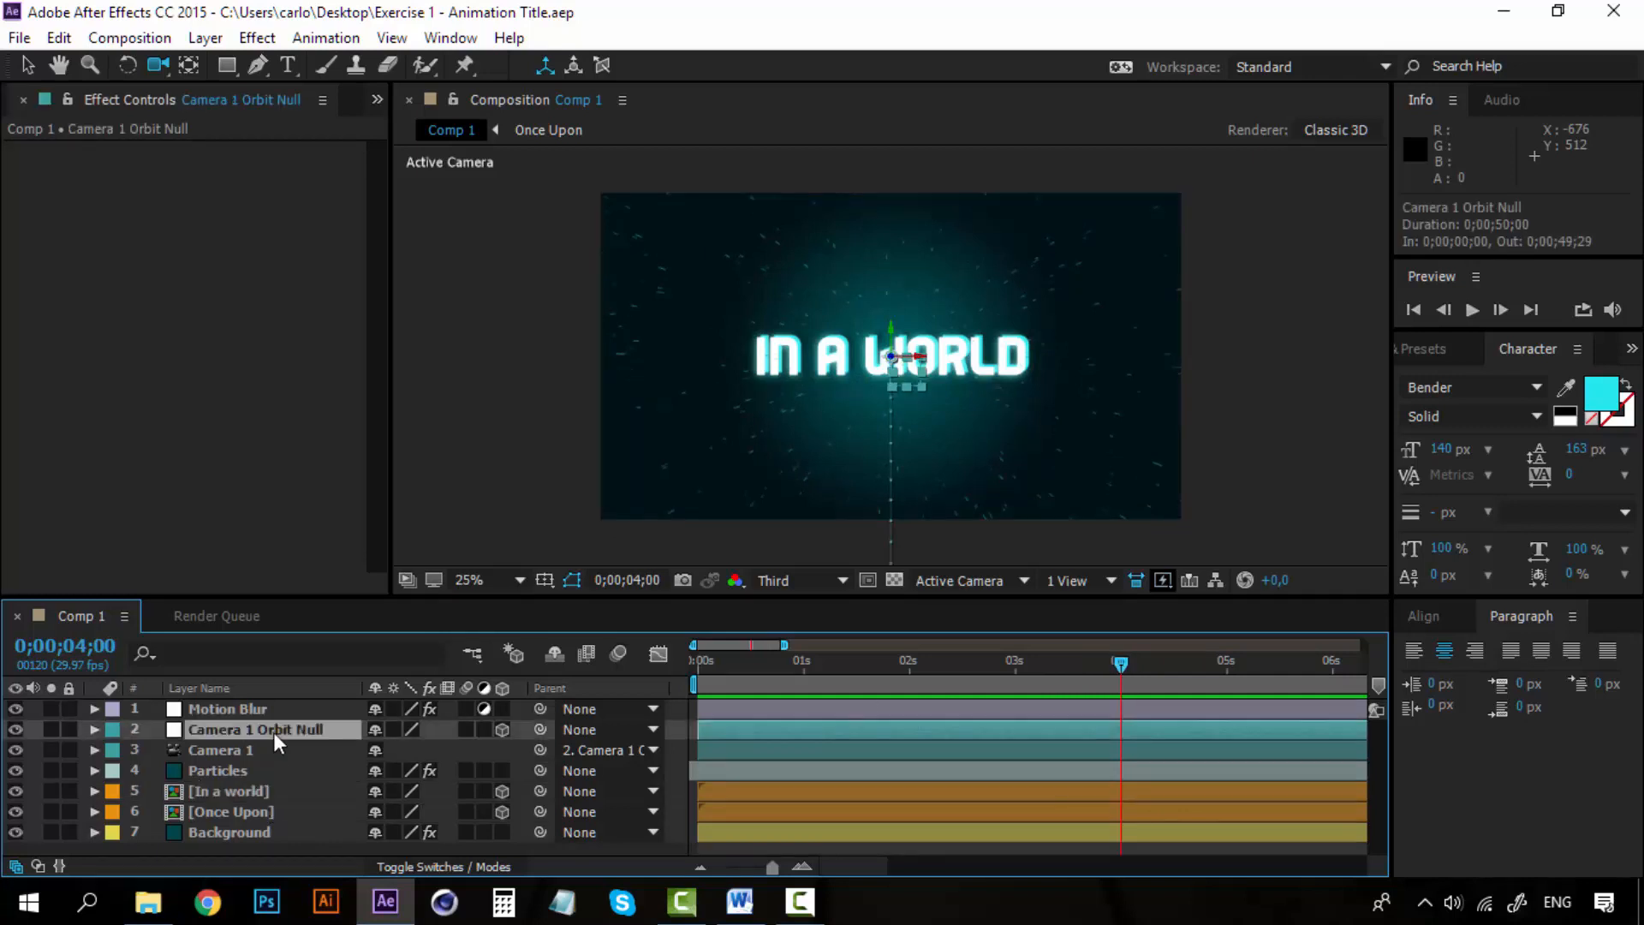
pyautogui.press('p')
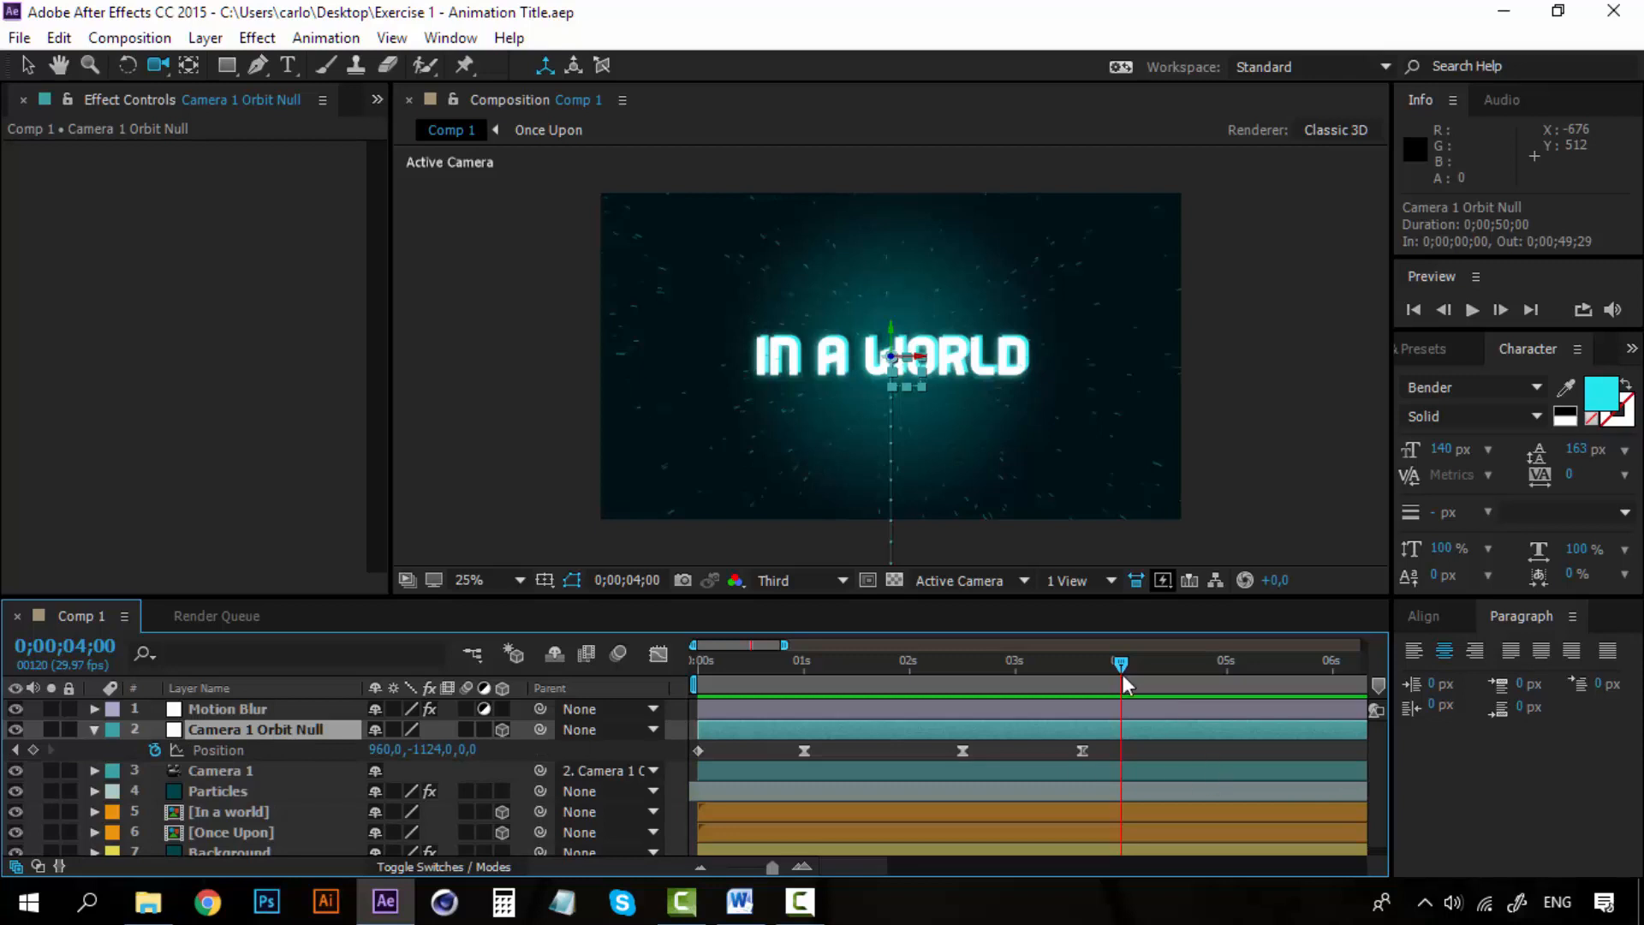
# Step: Review the null's existing camera stops, add a holding Position keyframe after the 0;00;03;19 one, and place it at 0;00;05;07
pyautogui.moveTo(1115, 659); pyautogui.dragTo(1076, 660)
pyautogui.moveTo(856, 868); pyautogui.dragTo(866, 861)
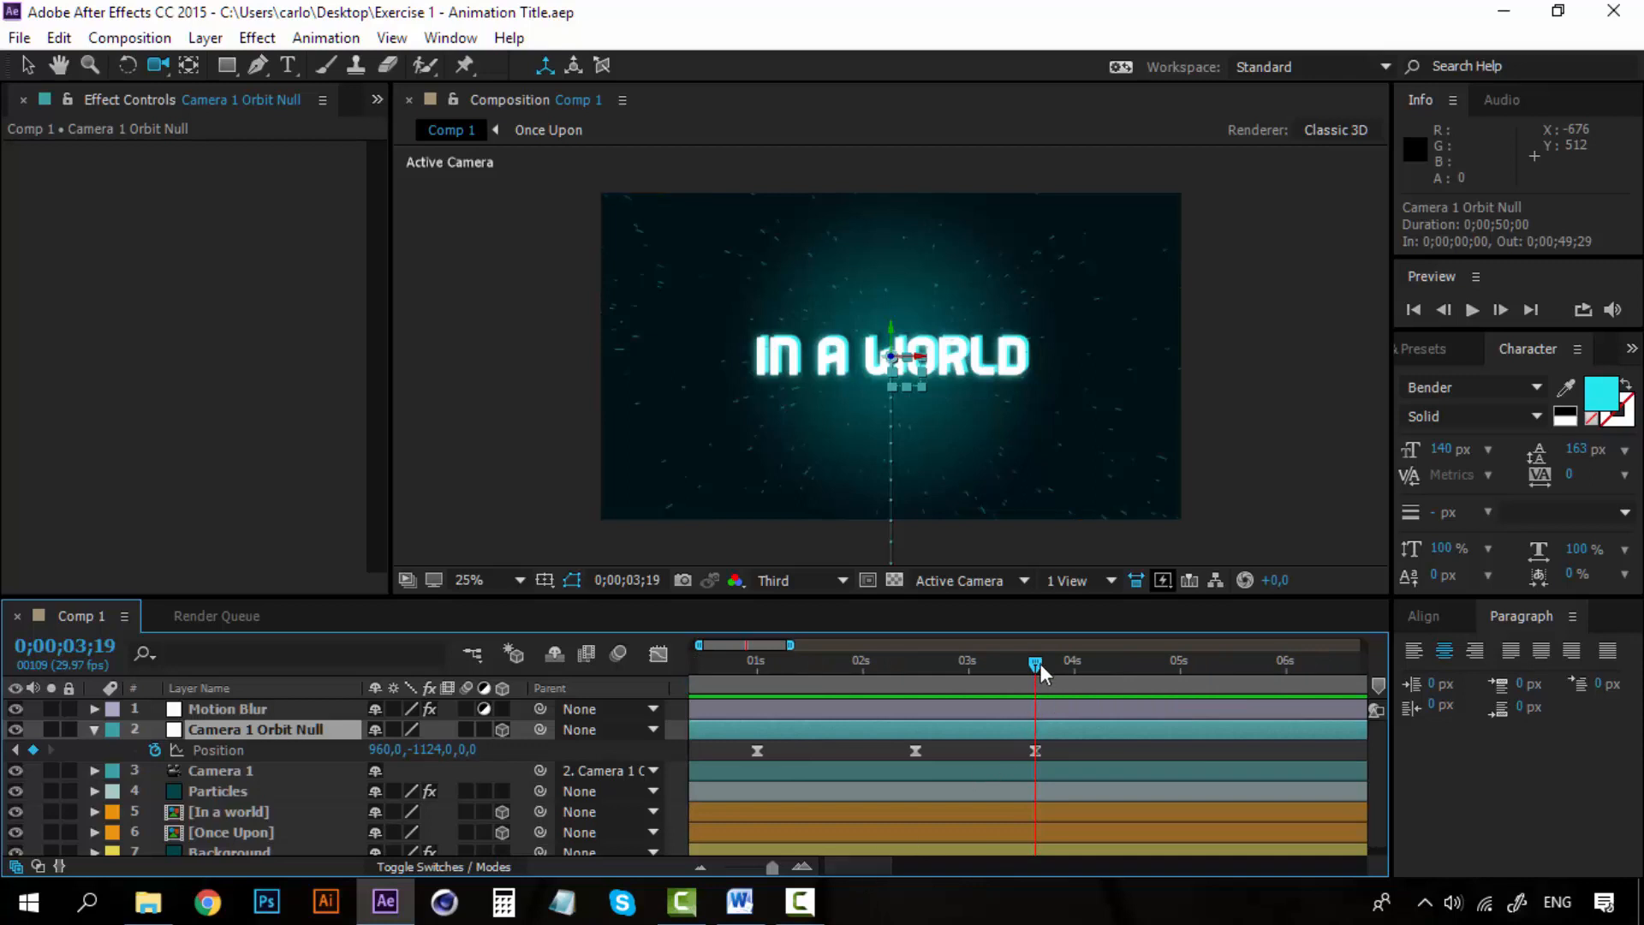
pyautogui.moveTo(755, 665)
pyautogui.mouseDown()
pyautogui.moveTo(916, 666)
pyautogui.moveTo(757, 671)
pyautogui.mouseUp()
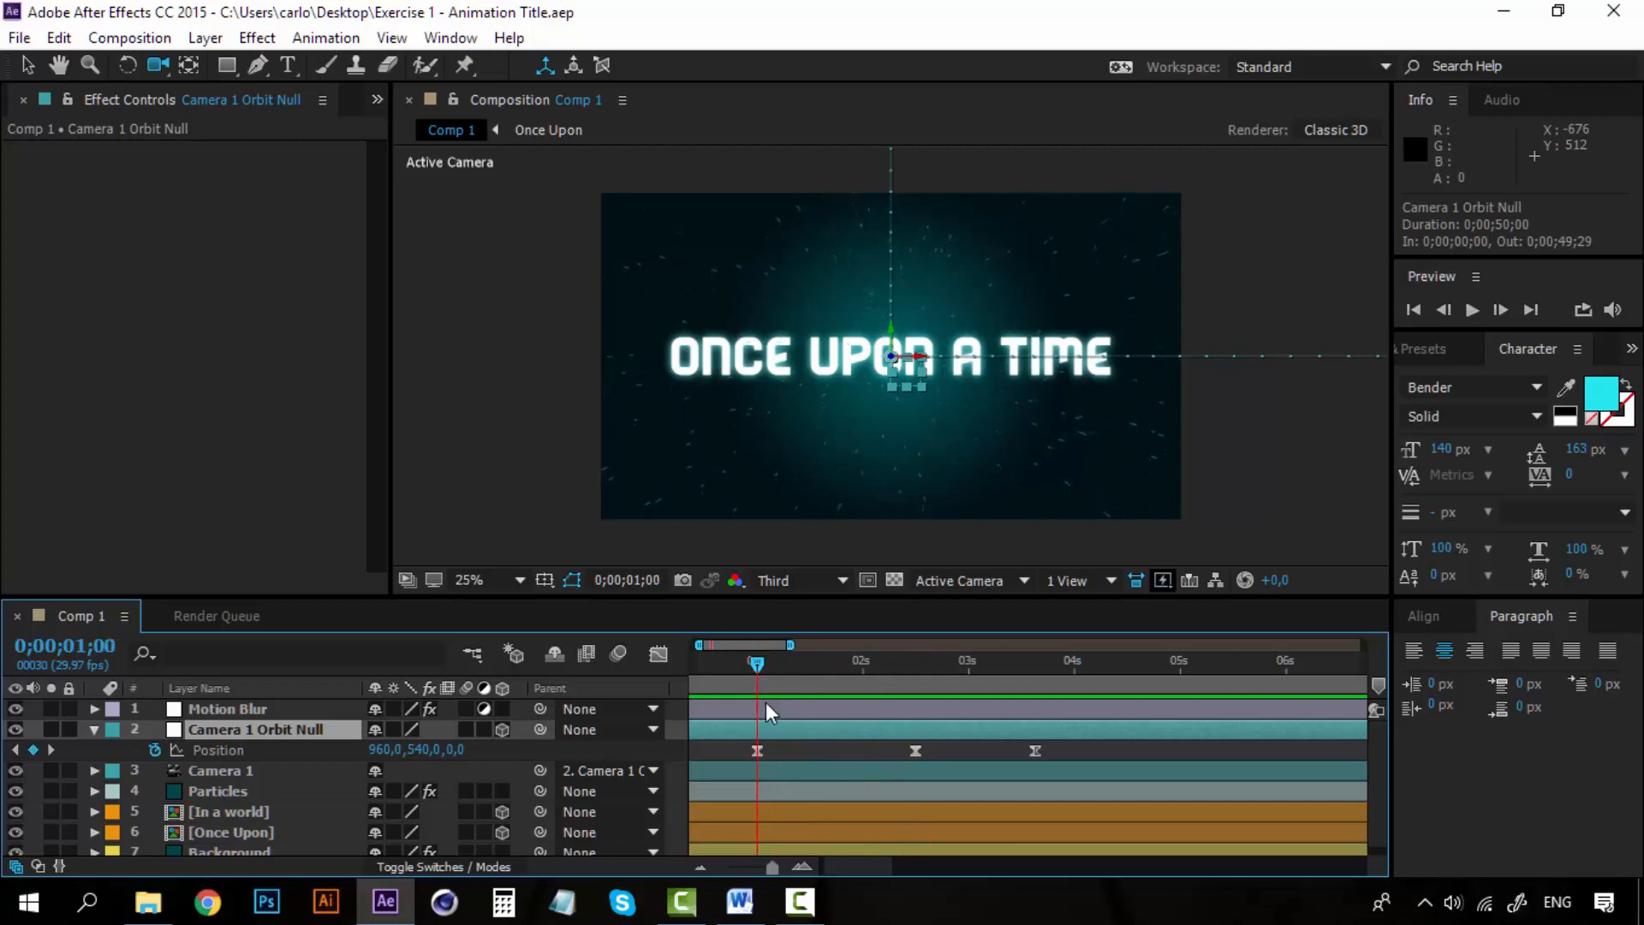
pyautogui.click(804, 665)
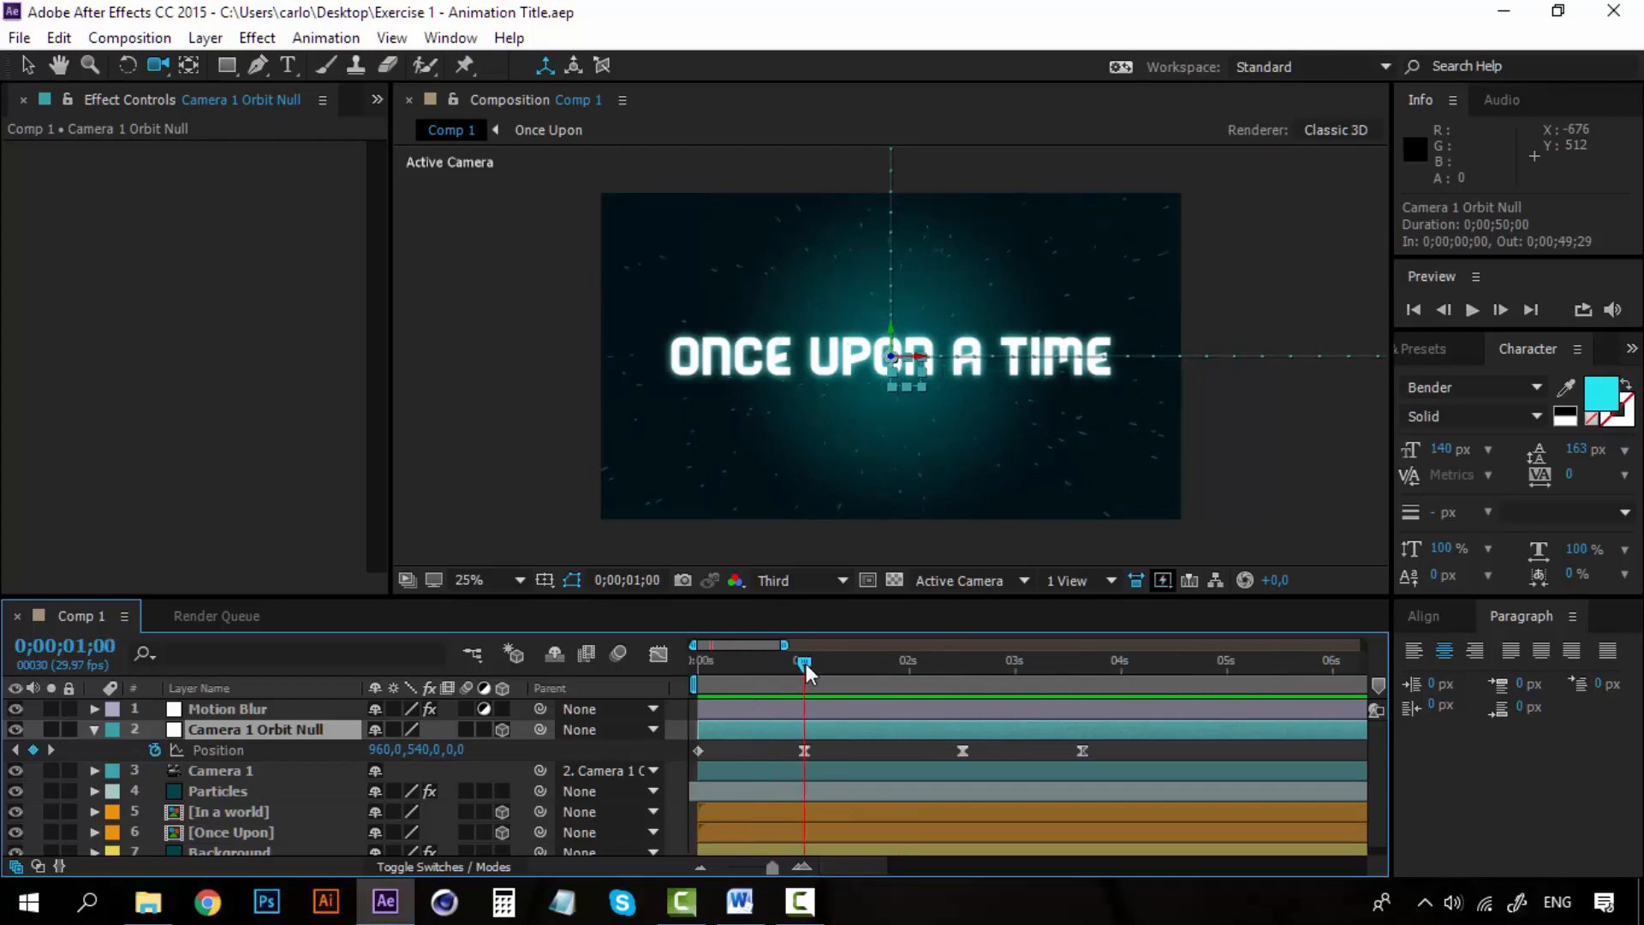
pyautogui.moveTo(805, 664); pyautogui.dragTo(1082, 681)
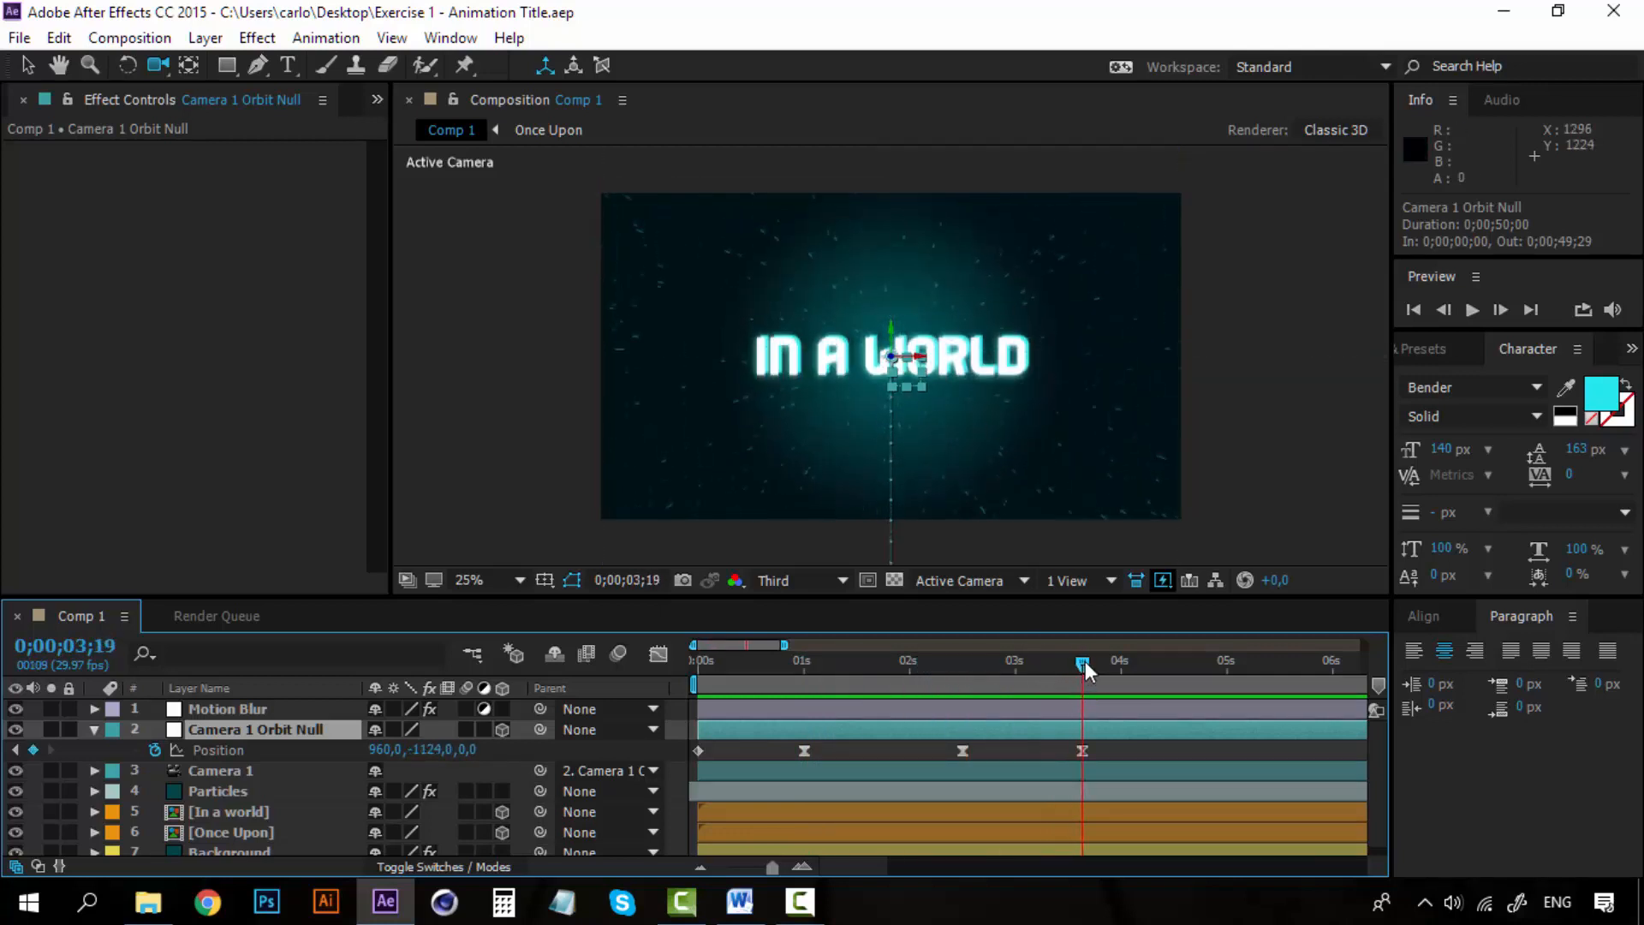
pyautogui.moveTo(1086, 661)
pyautogui.mouseDown()
pyautogui.moveTo(804, 662)
pyautogui.moveTo(1082, 680)
pyautogui.mouseUp()
pyautogui.moveTo(1081, 664); pyautogui.dragTo(1259, 669)
pyautogui.click(34, 748)
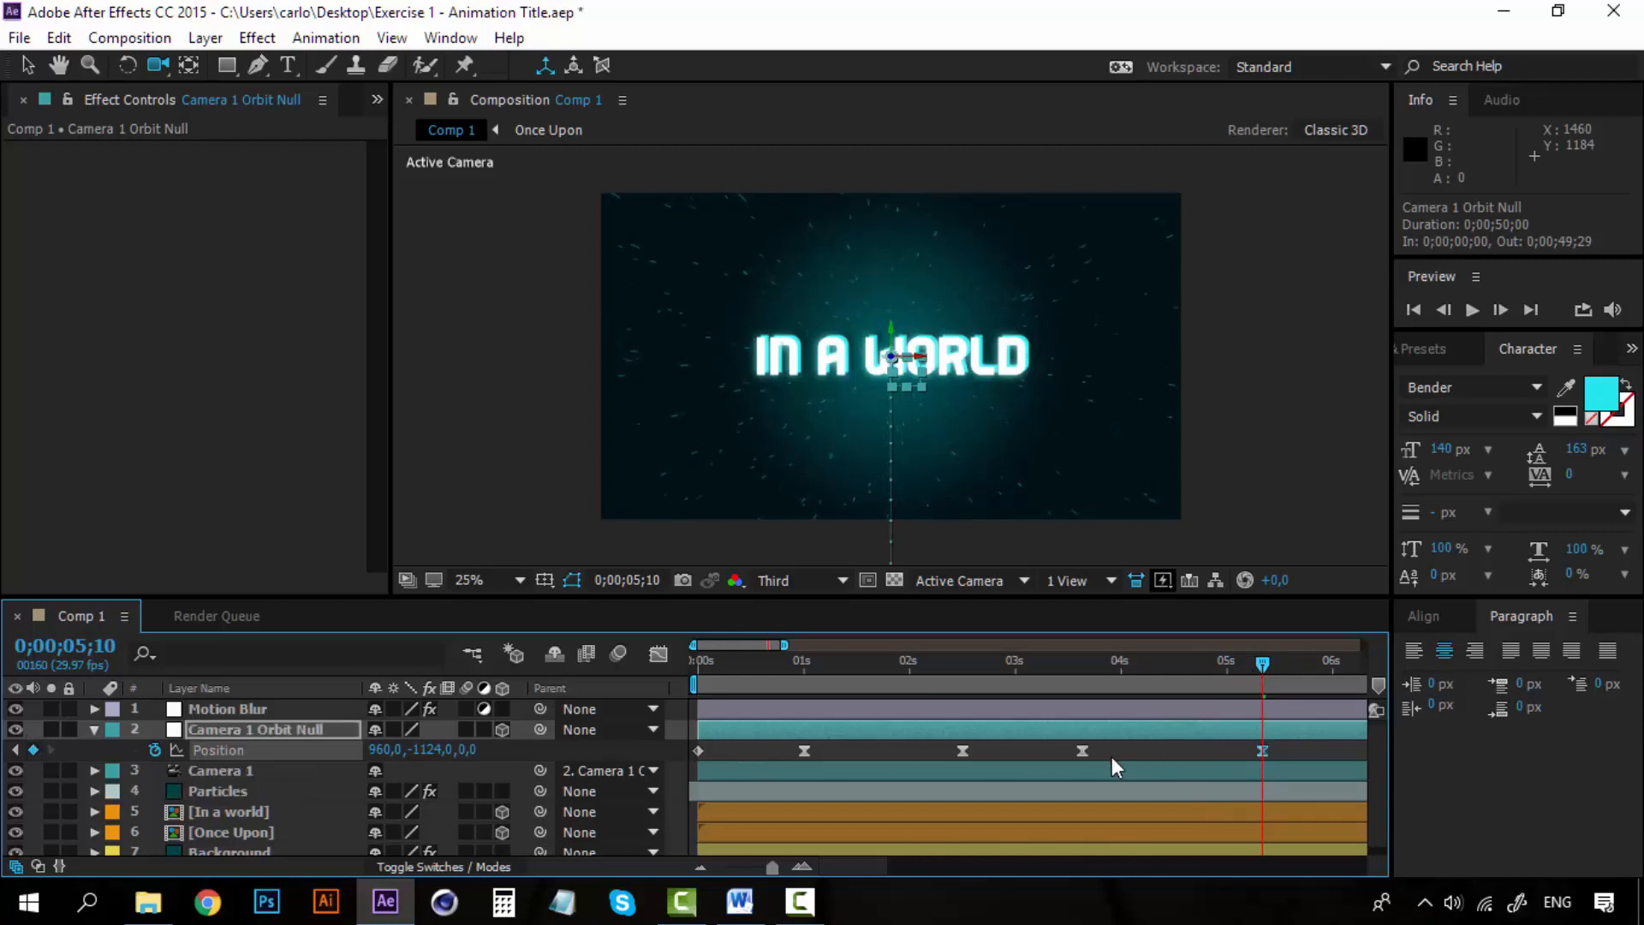
pyautogui.moveTo(1260, 750); pyautogui.dragTo(1251, 750)
pyautogui.moveTo(1240, 659); pyautogui.dragTo(1250, 661)
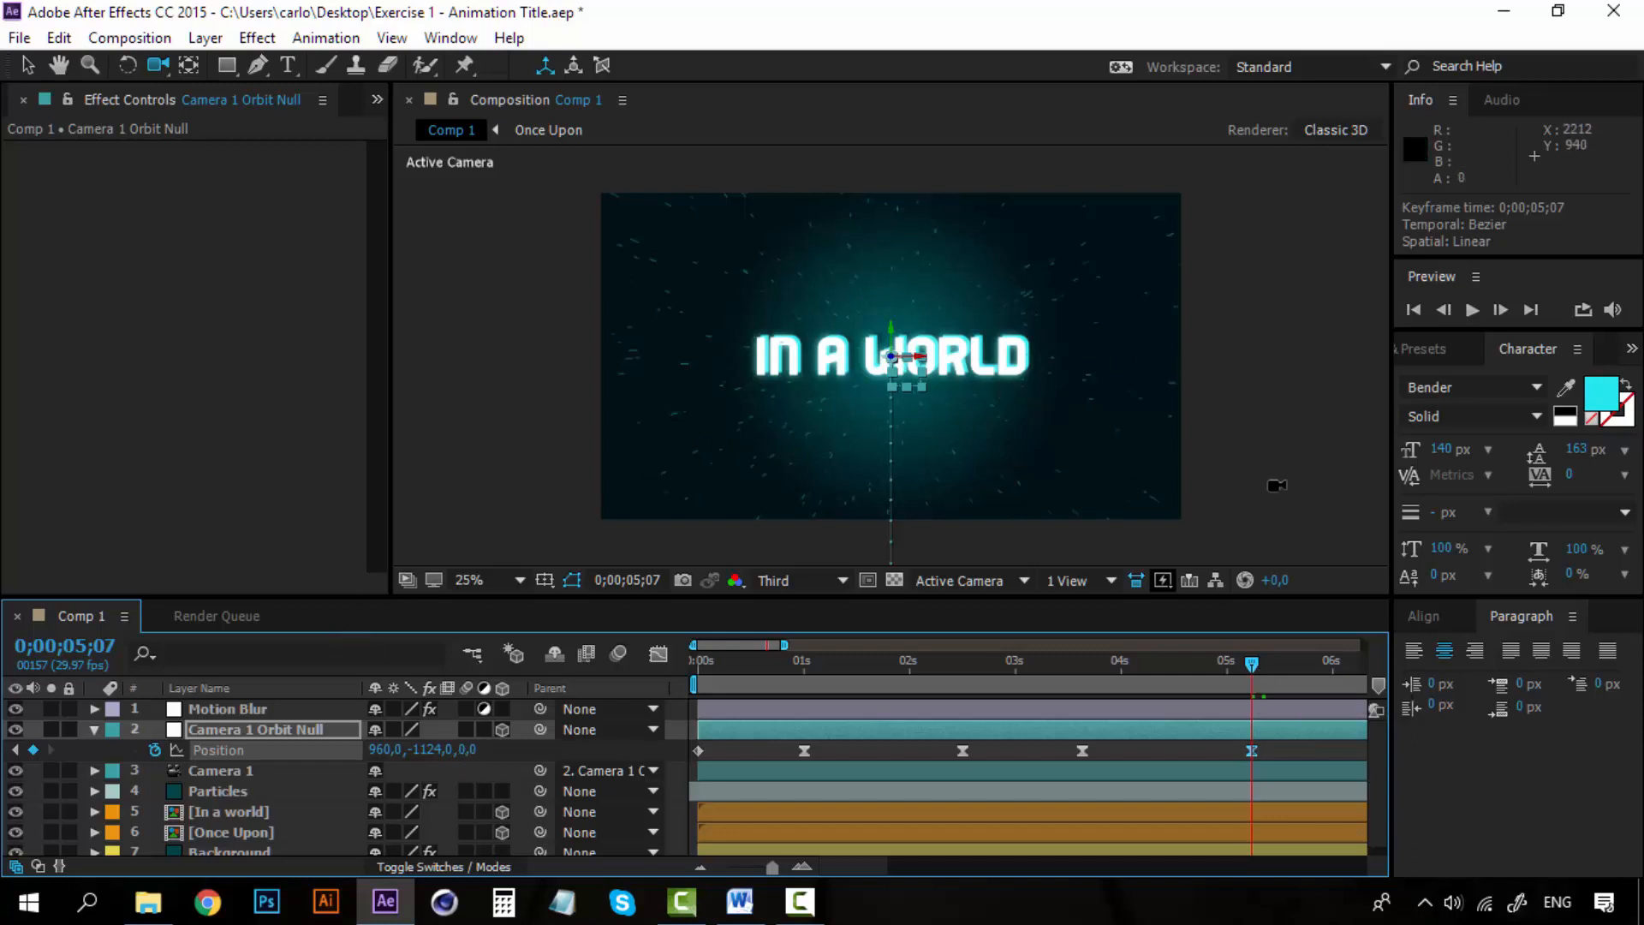
pyautogui.moveTo(813, 666); pyautogui.dragTo(1250, 655)
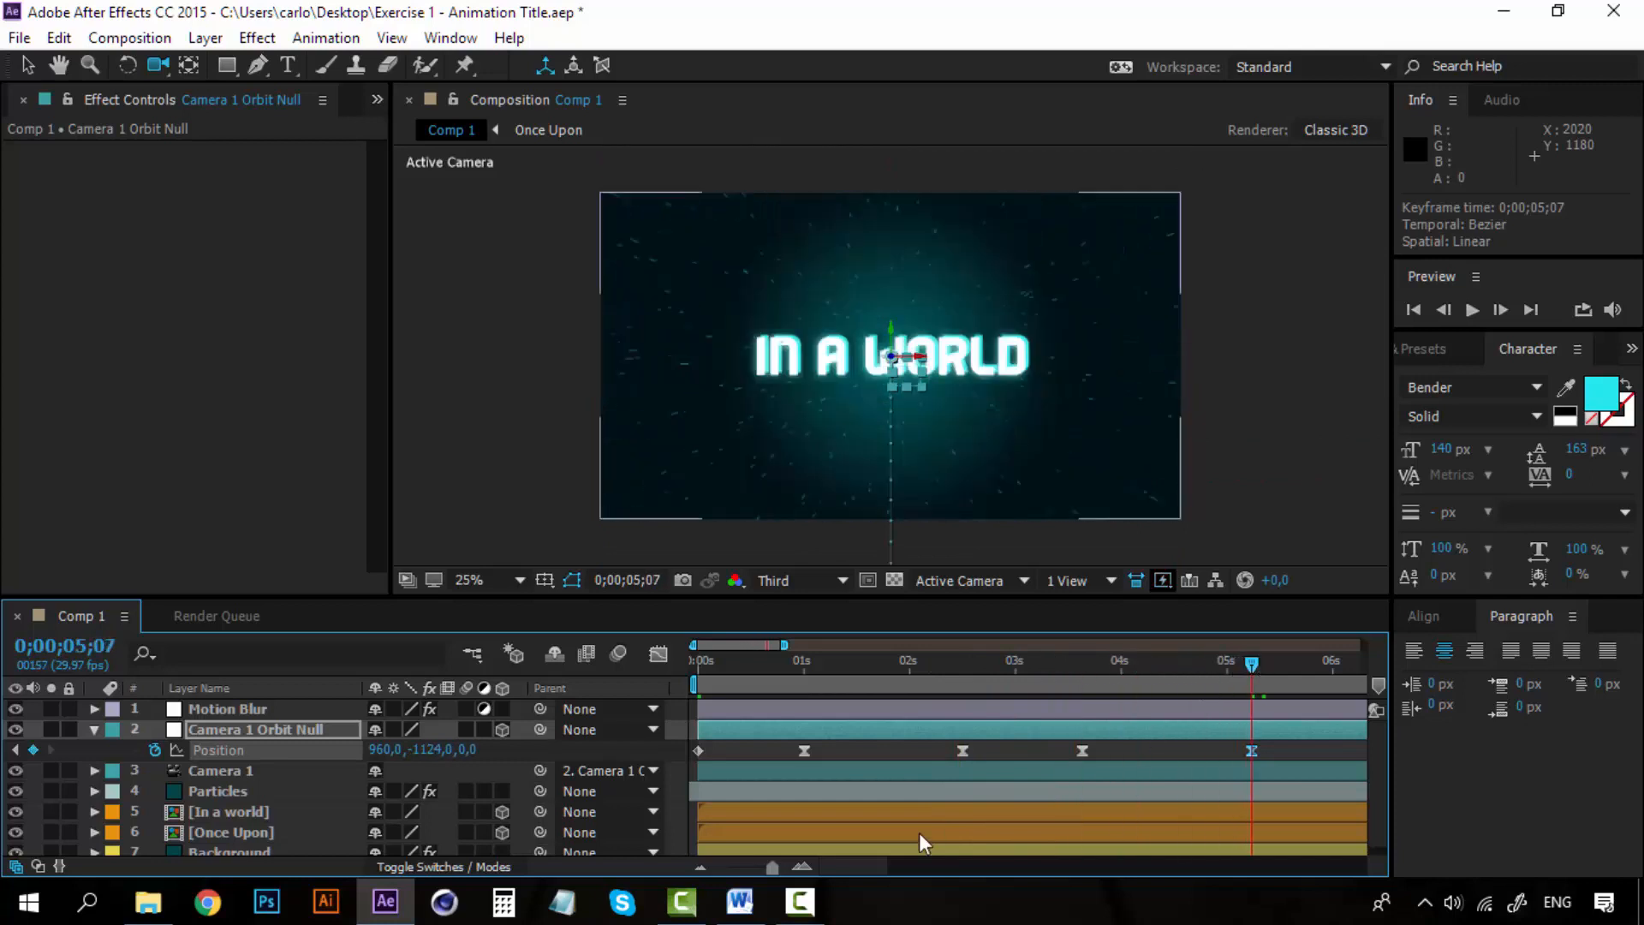
# Step: Add another Position keyframe to Camera 1 Orbit Null at 0;00;06;05
pyautogui.moveTo(847, 867); pyautogui.dragTo(882, 865)
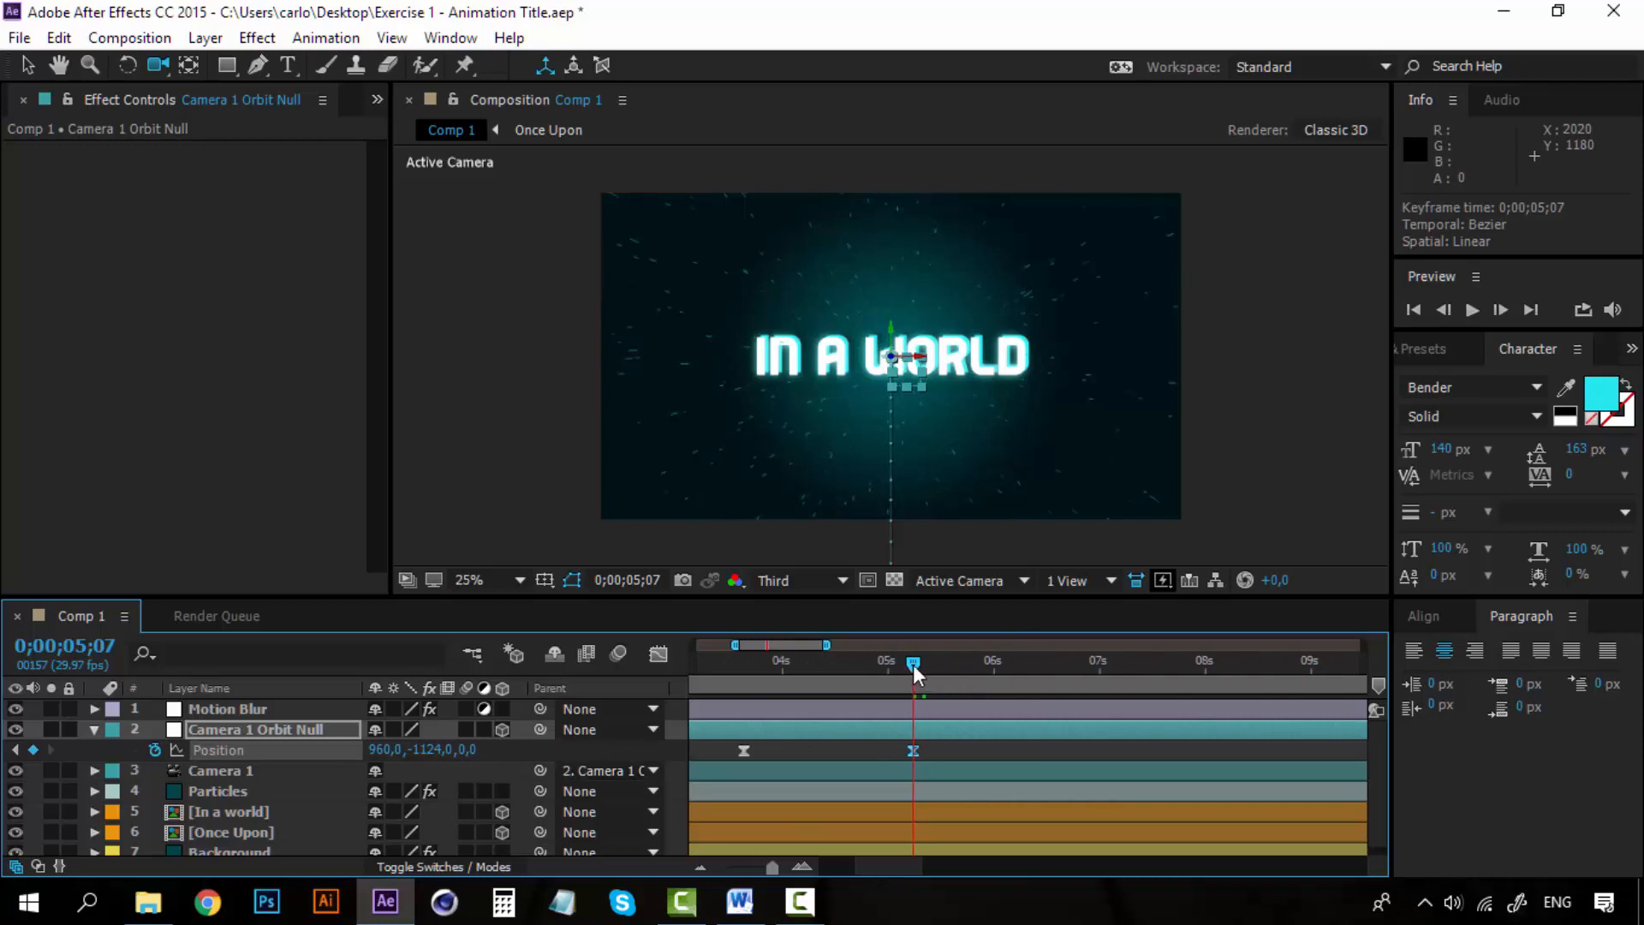
pyautogui.moveTo(913, 664); pyautogui.dragTo(1008, 665)
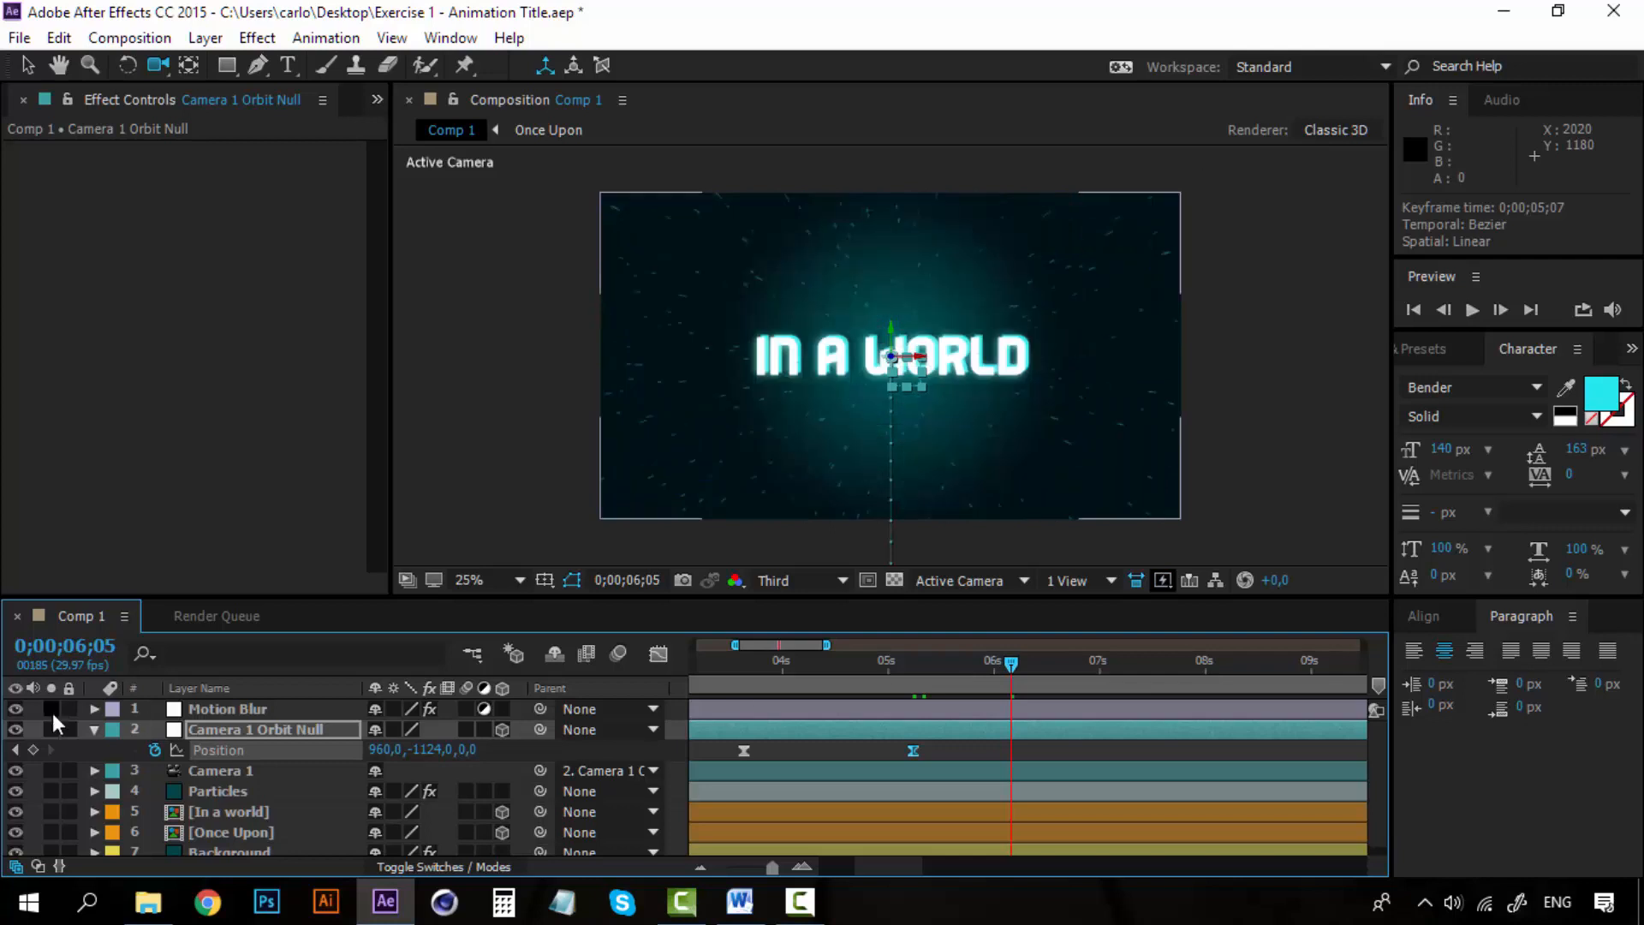
pyautogui.click(34, 750)
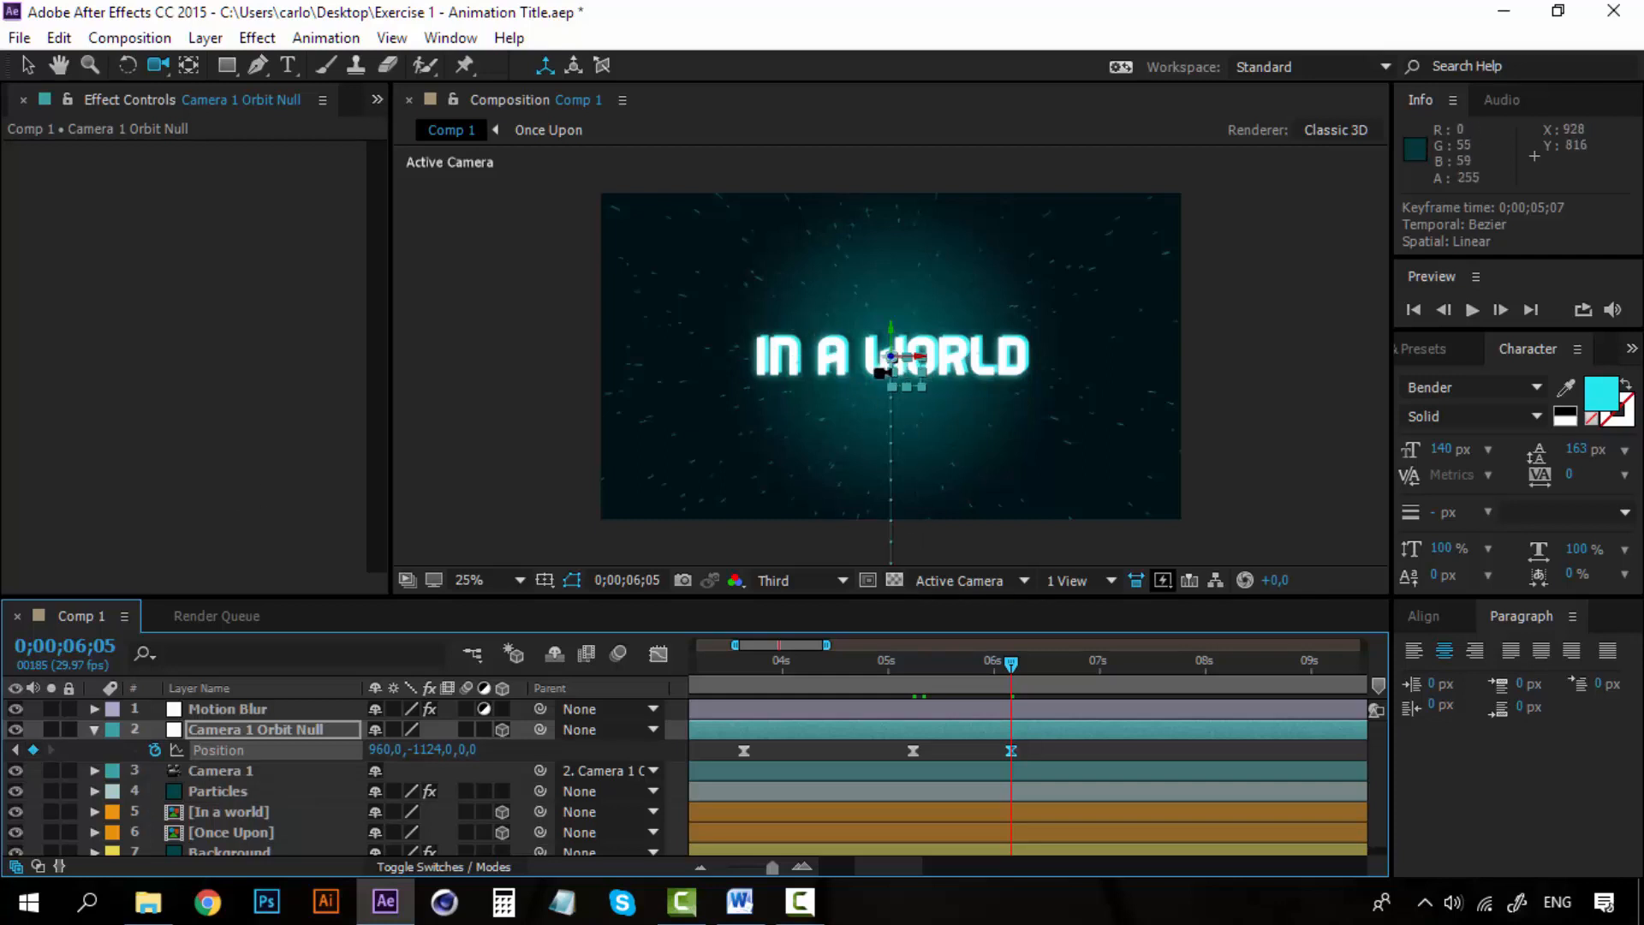
# Step: Try moving the null along its Z axis in Custom View 1, undo the move and return to the Active Camera view
pyautogui.click(1003, 578)
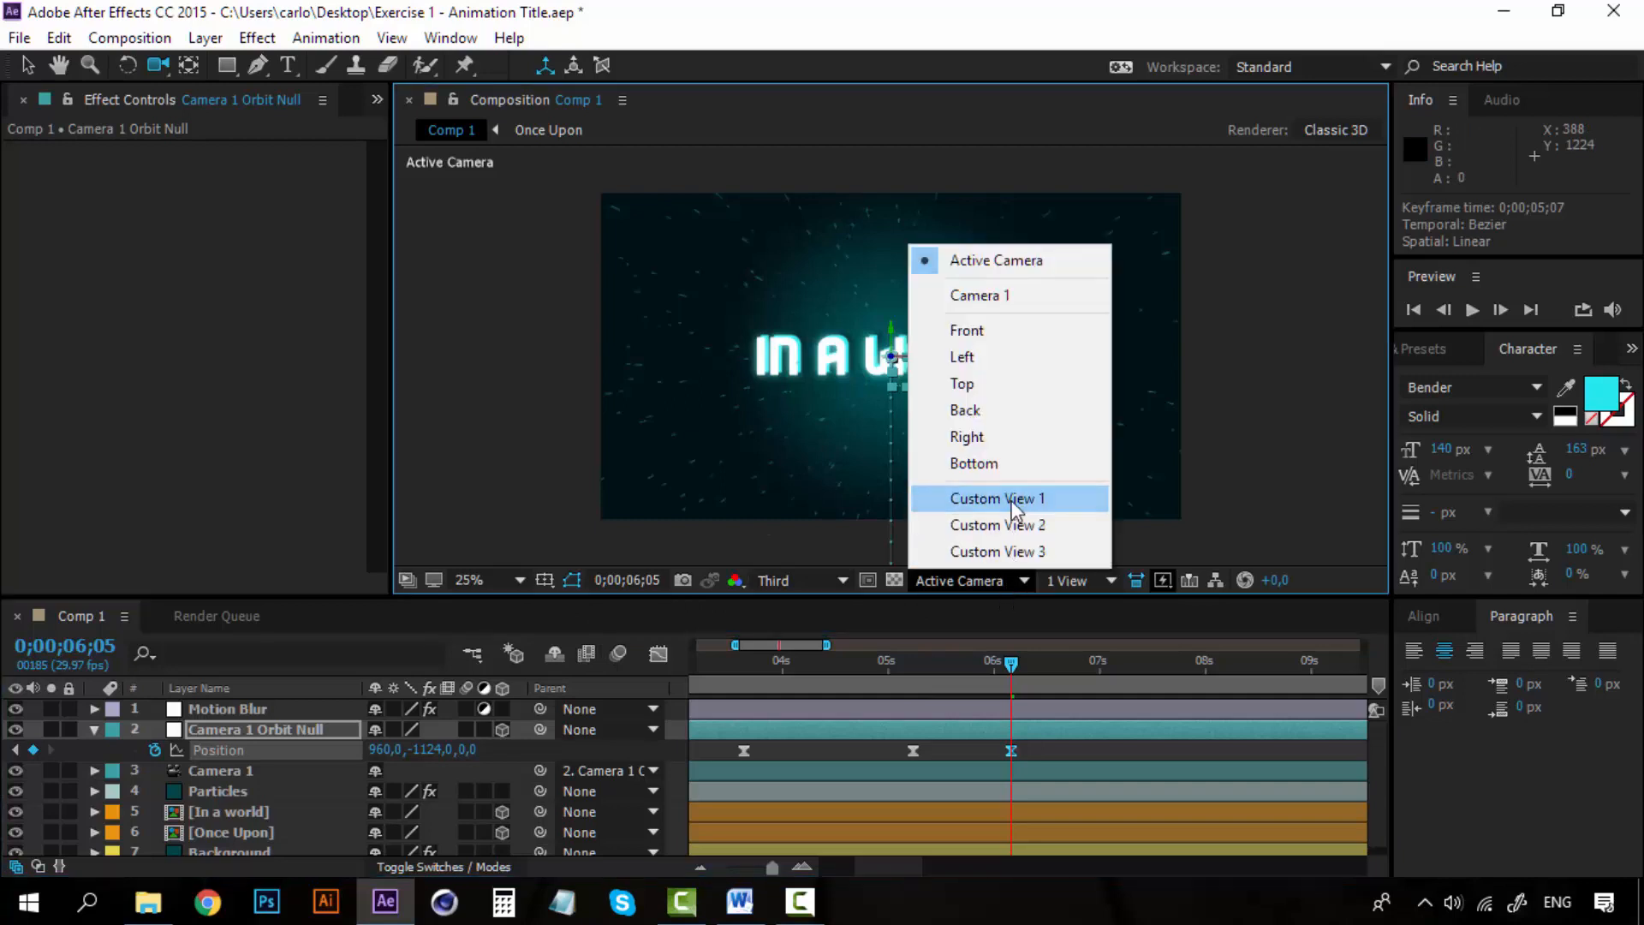
pyautogui.click(1013, 499)
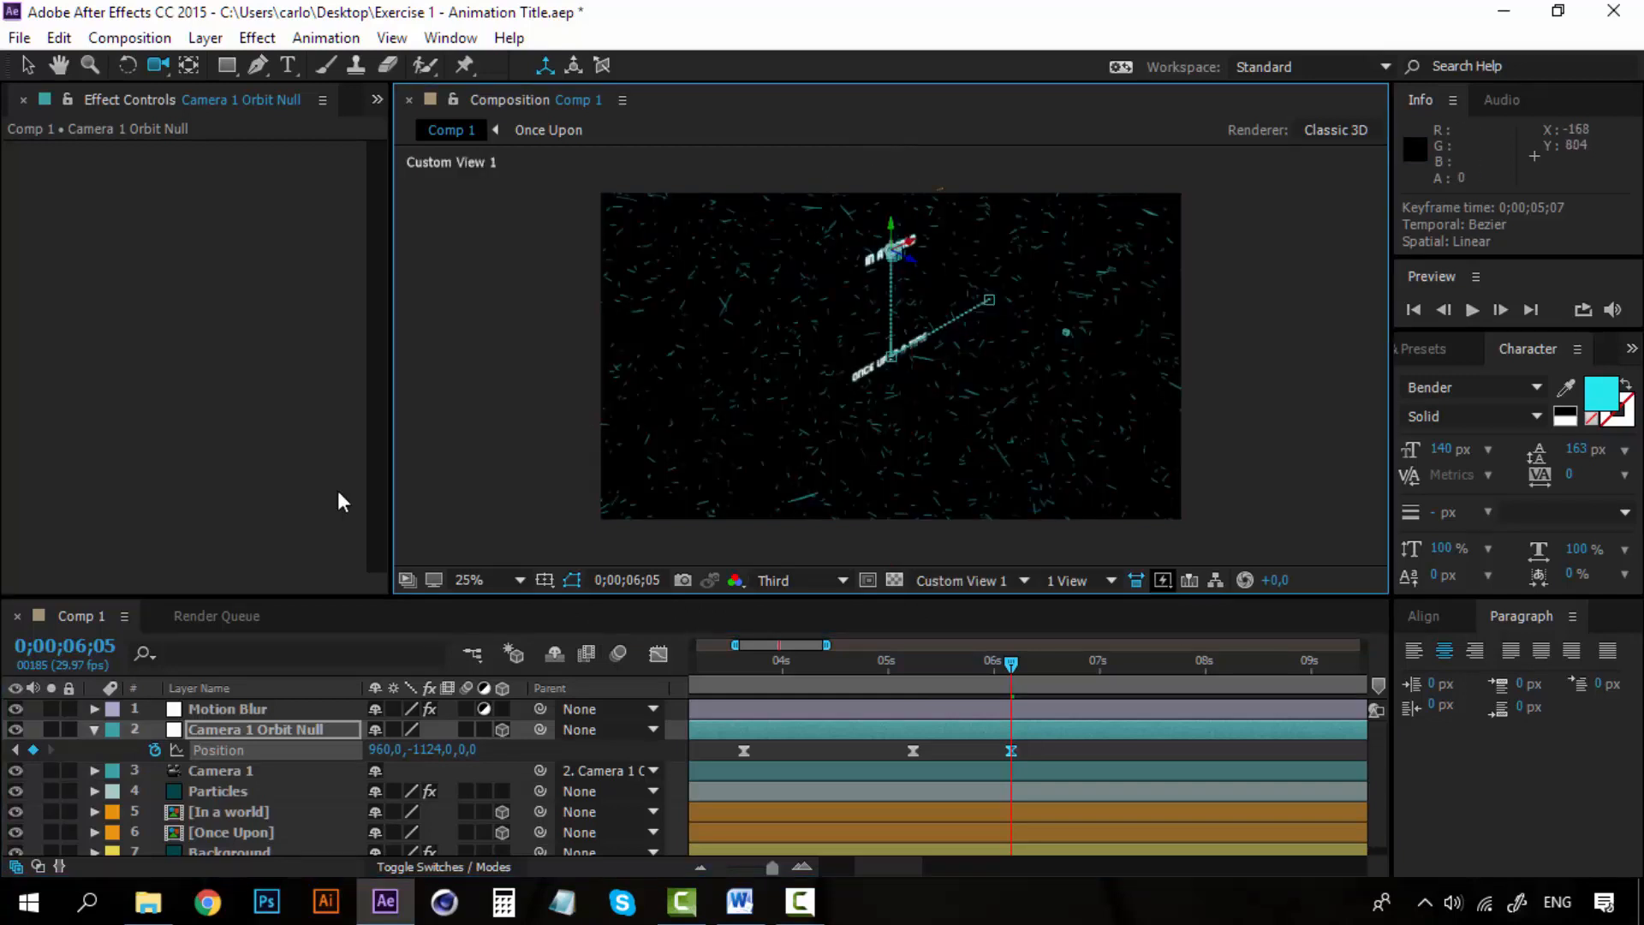
pyautogui.click(28, 65)
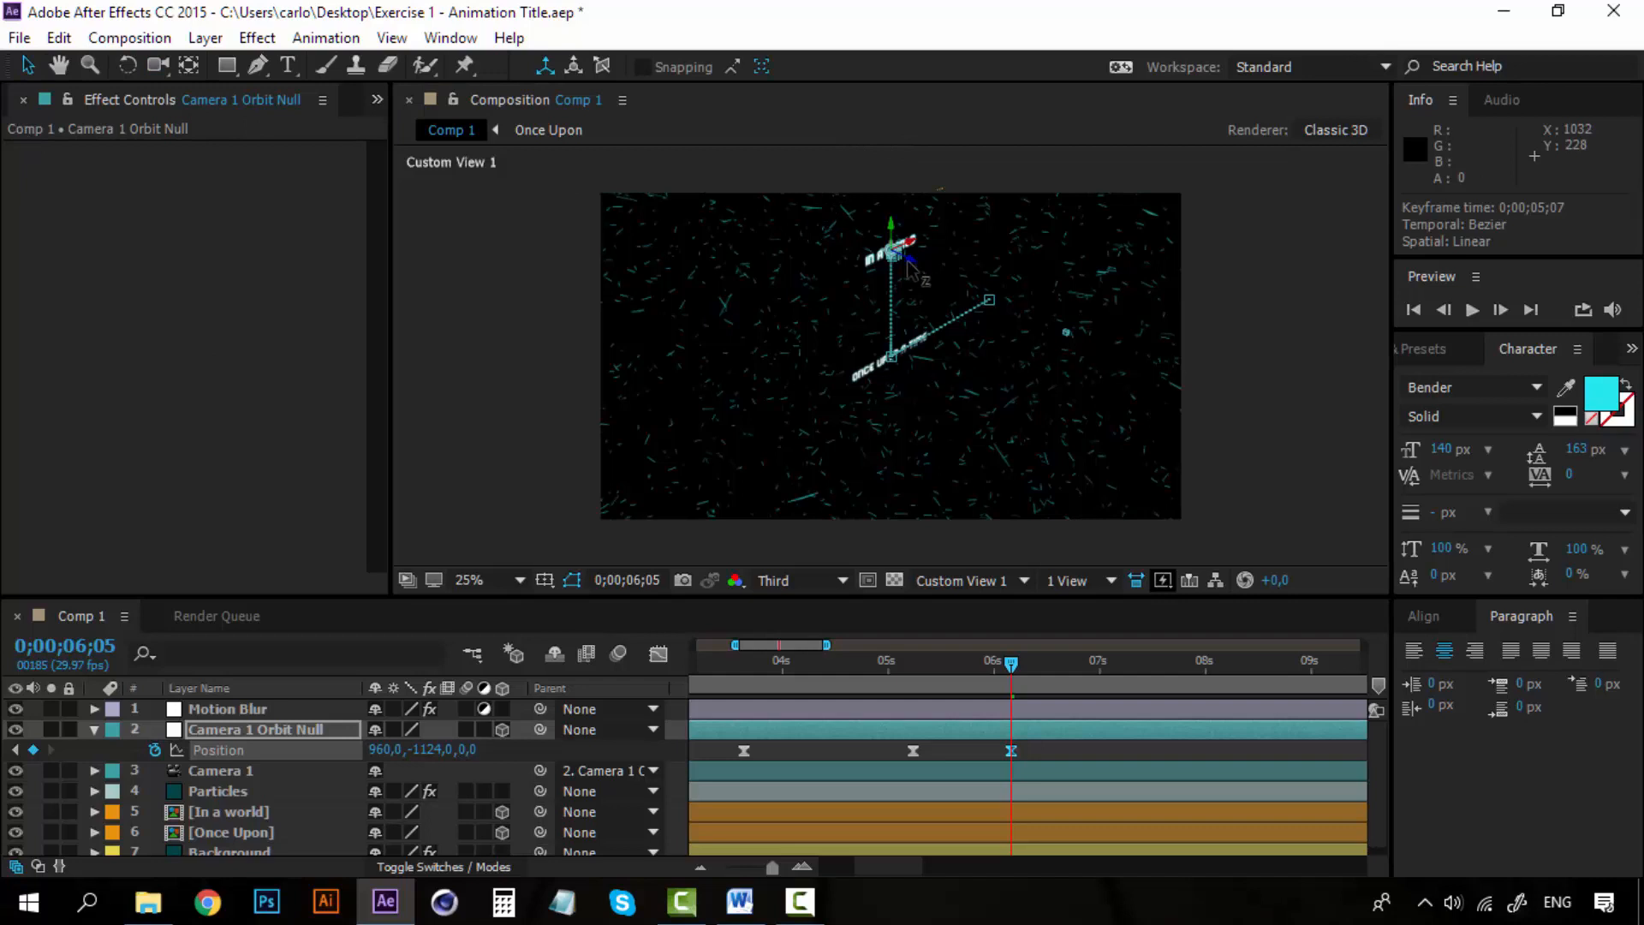
pyautogui.moveTo(906, 262); pyautogui.dragTo(622, 149)
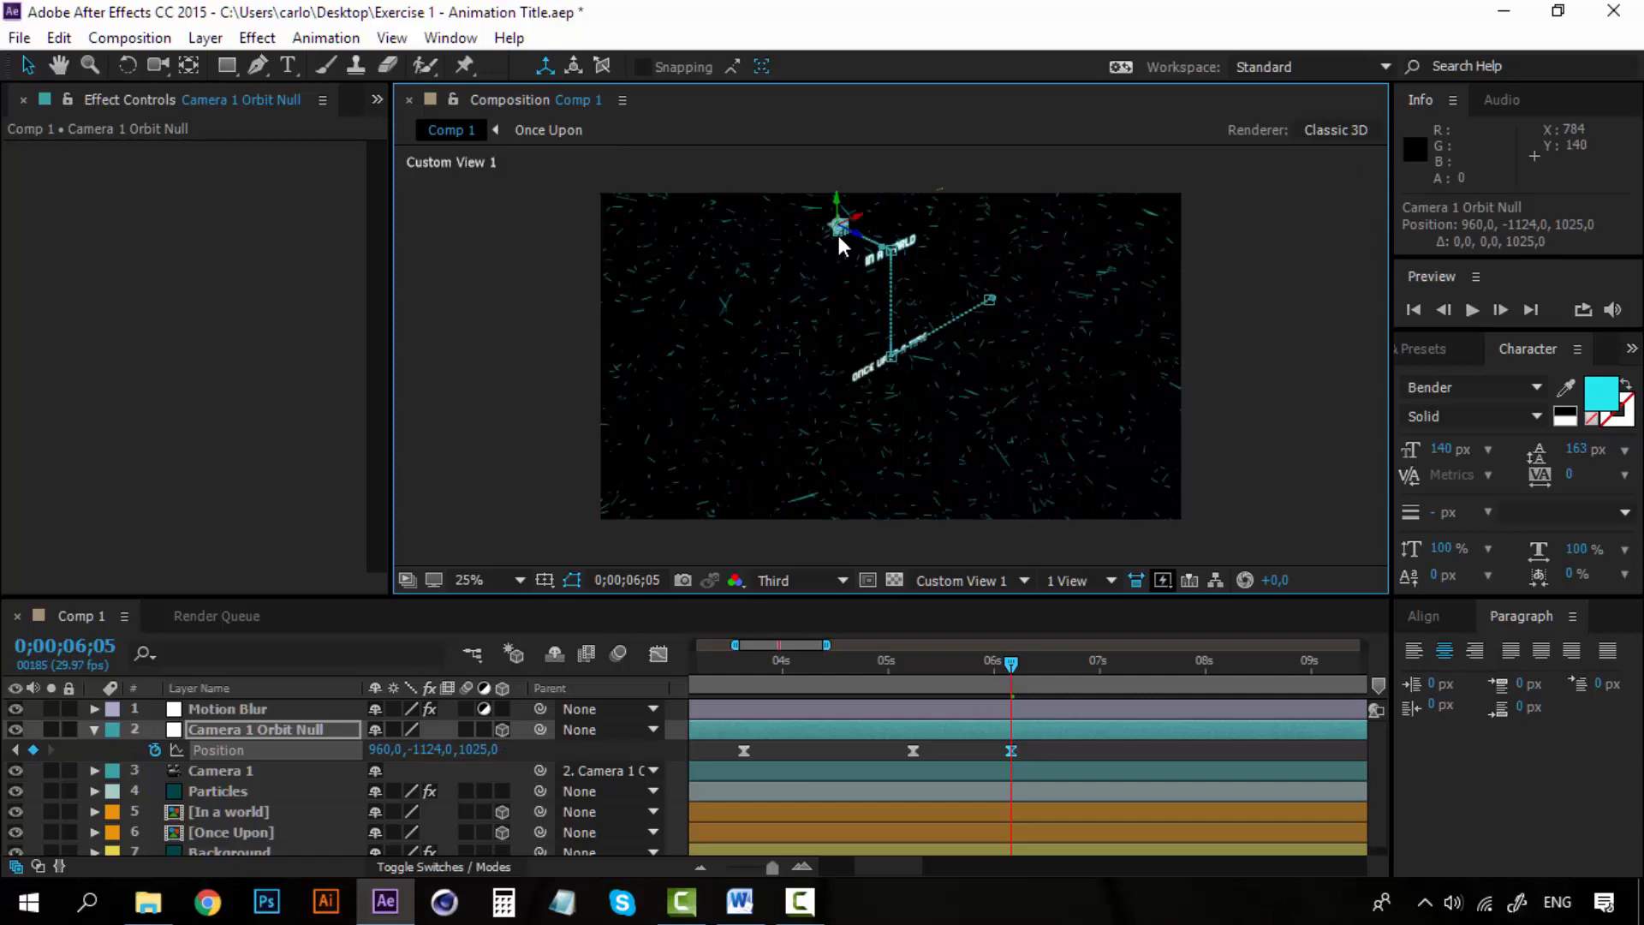
pyautogui.hotkey('ctrl', 'z')
pyautogui.click(1009, 579)
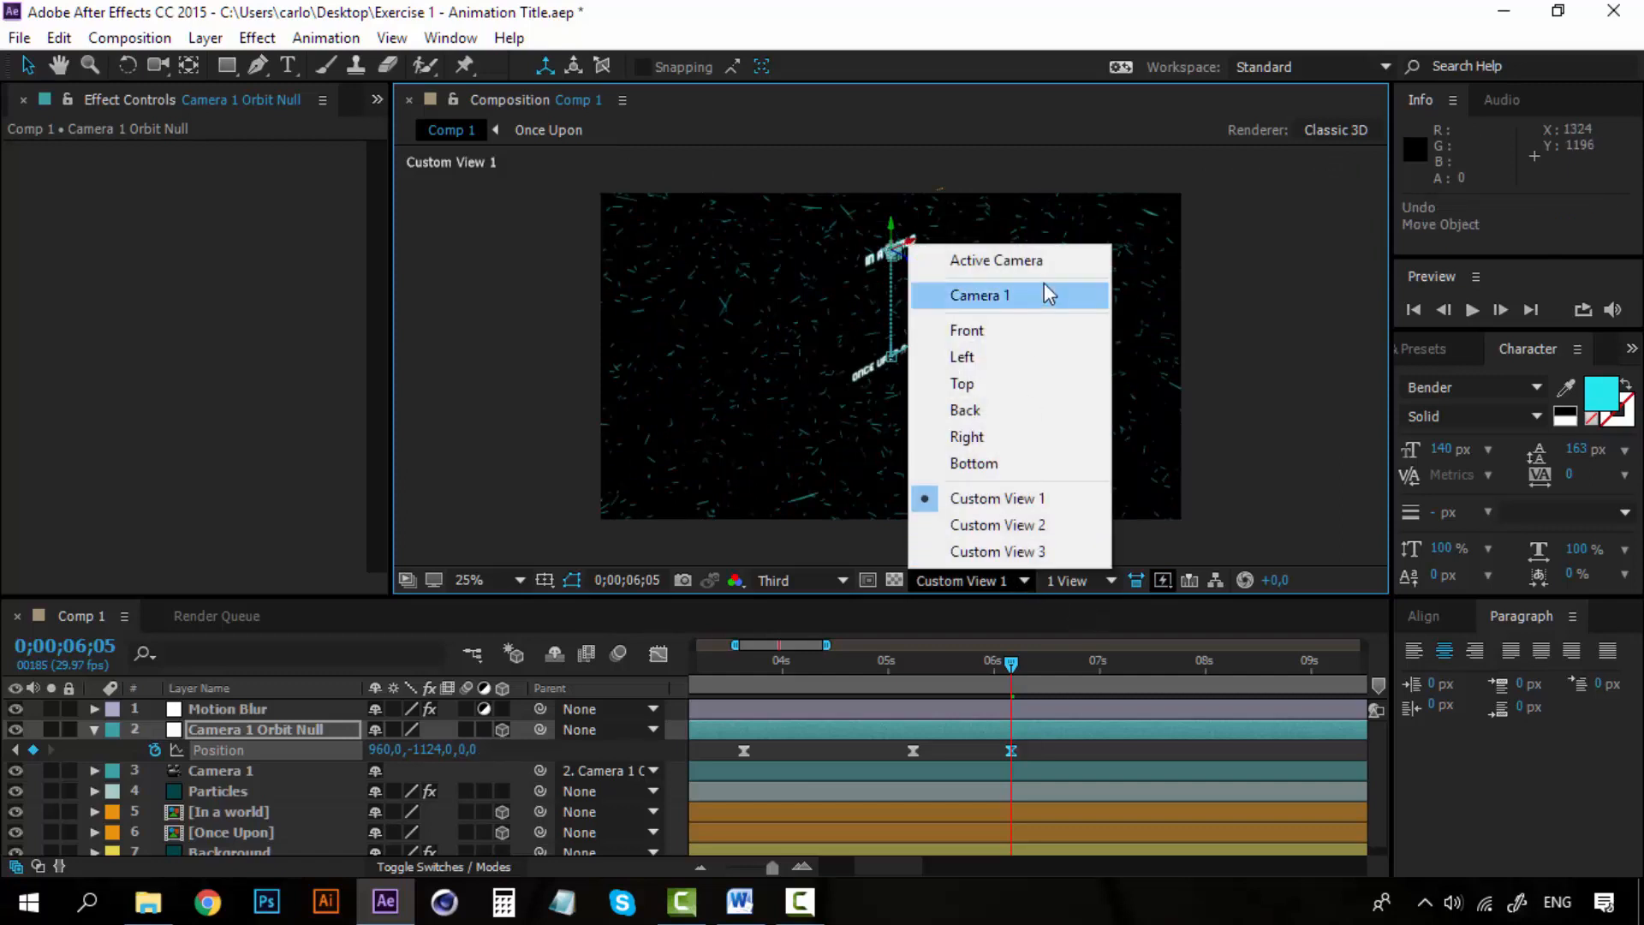
pyautogui.click(1046, 259)
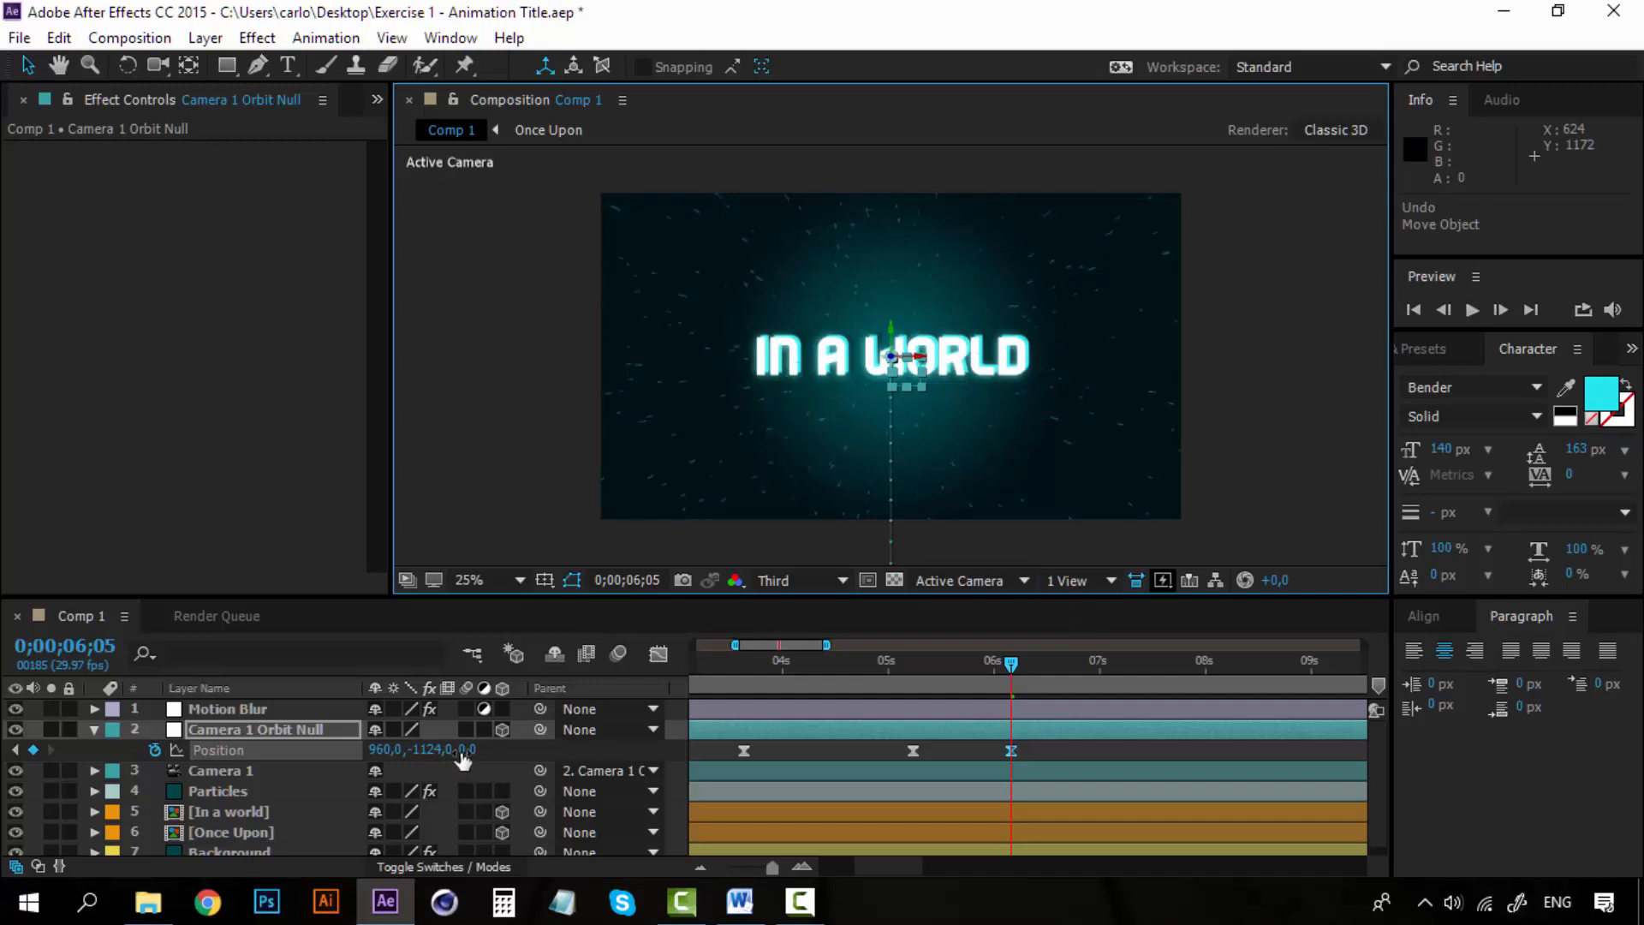
# Step: Set the null's Z position to 3000 at 0;00;06;05 and preview the camera move from 0;00;05;07
pyautogui.moveTo(463, 751); pyautogui.dragTo(1182, 750)
pyautogui.hotkey('ctrl', 'z')
pyautogui.moveTo(478, 762); pyautogui.dragTo(1342, 760)
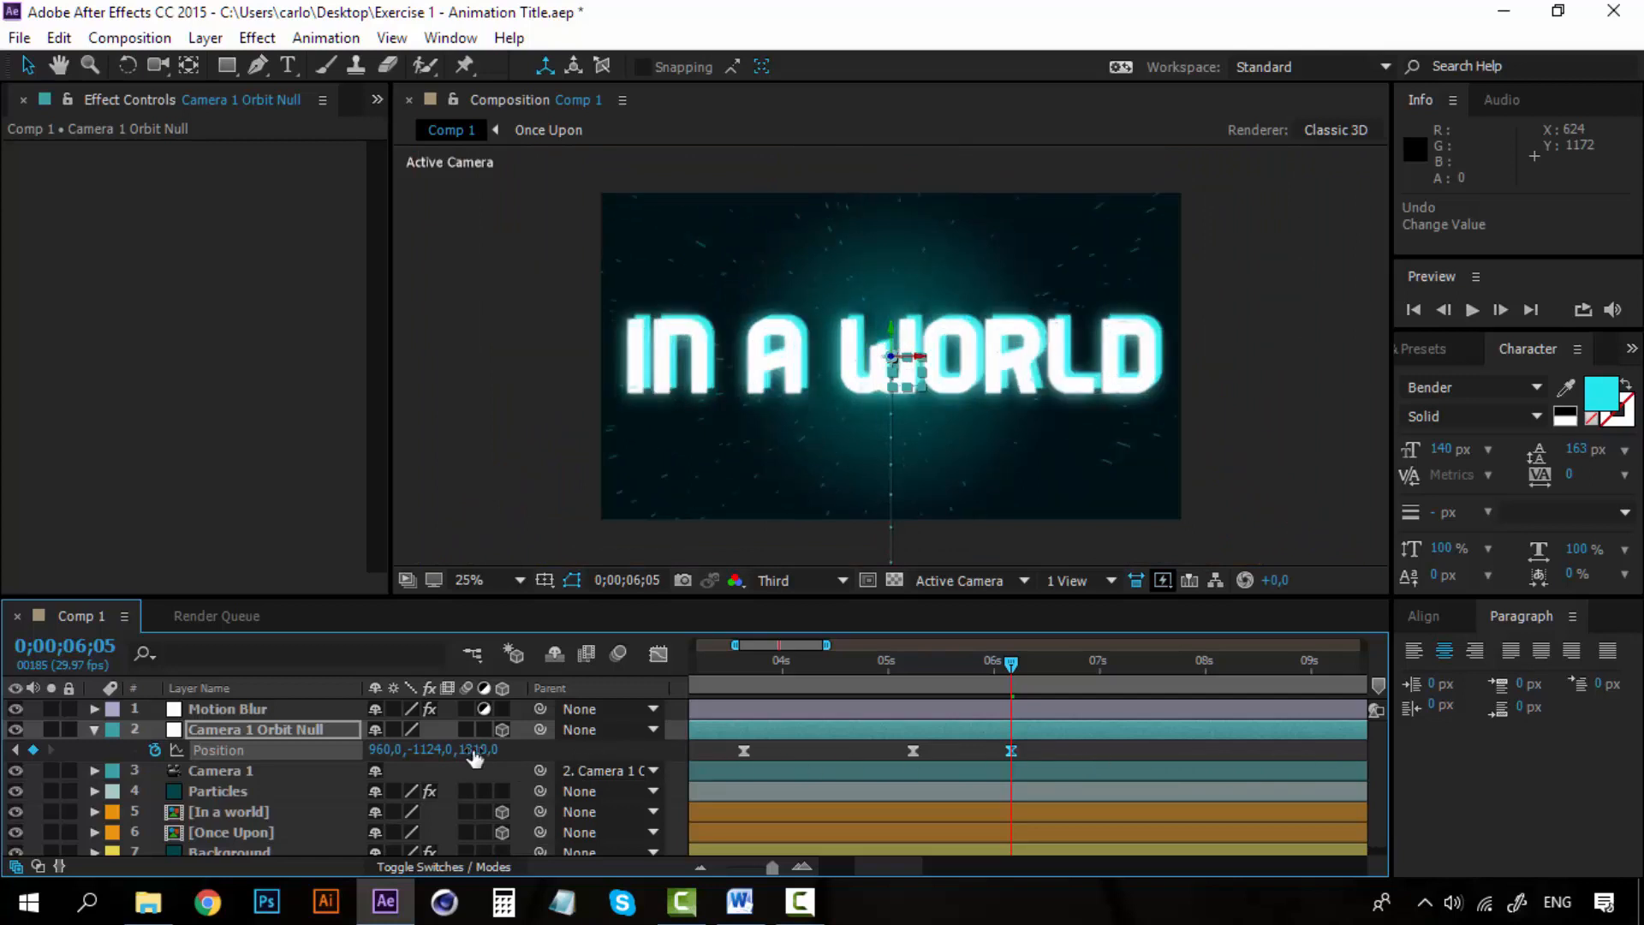
pyautogui.moveTo(692, 766); pyautogui.dragTo(628, 752)
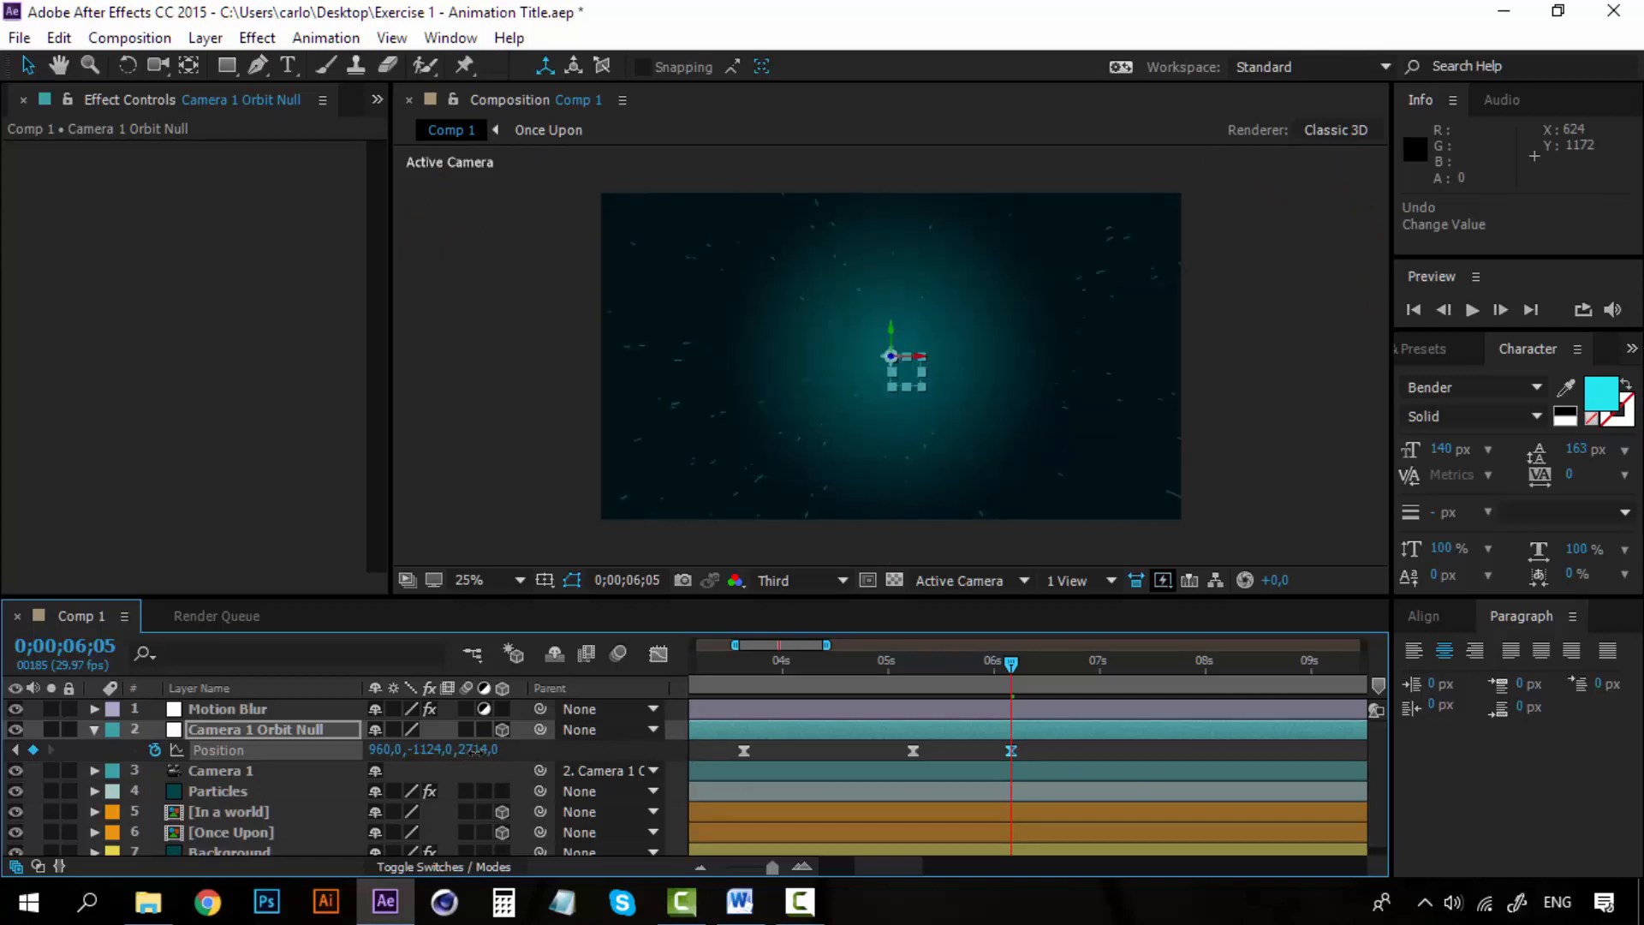
pyautogui.moveTo(476, 750); pyautogui.dragTo(513, 750)
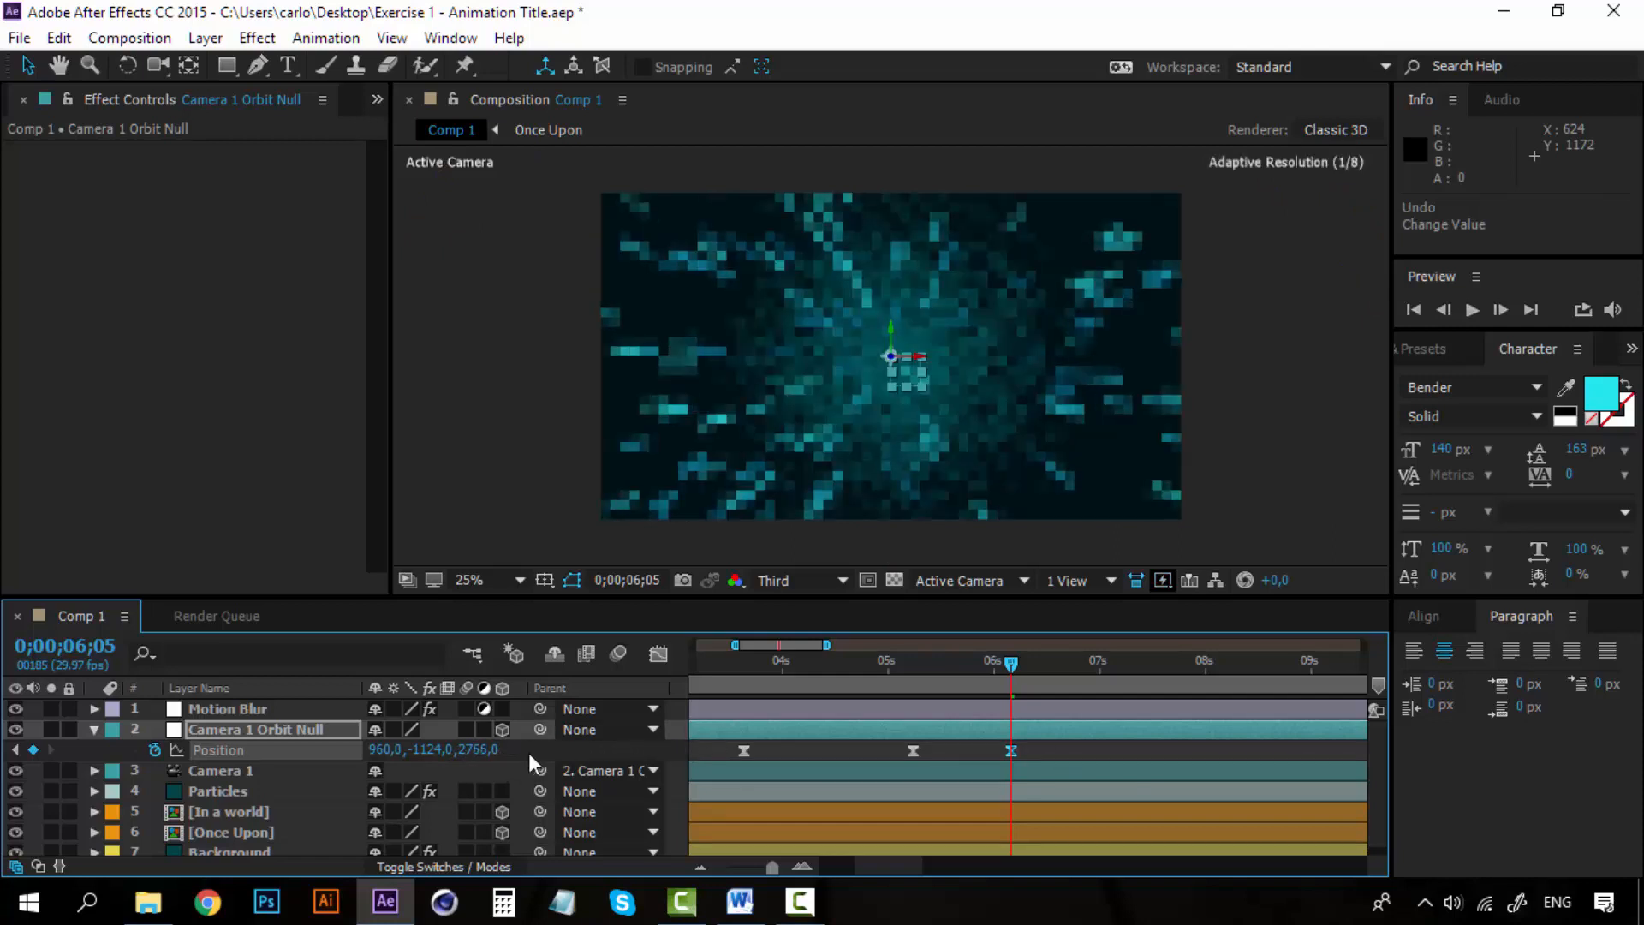
pyautogui.click(480, 751)
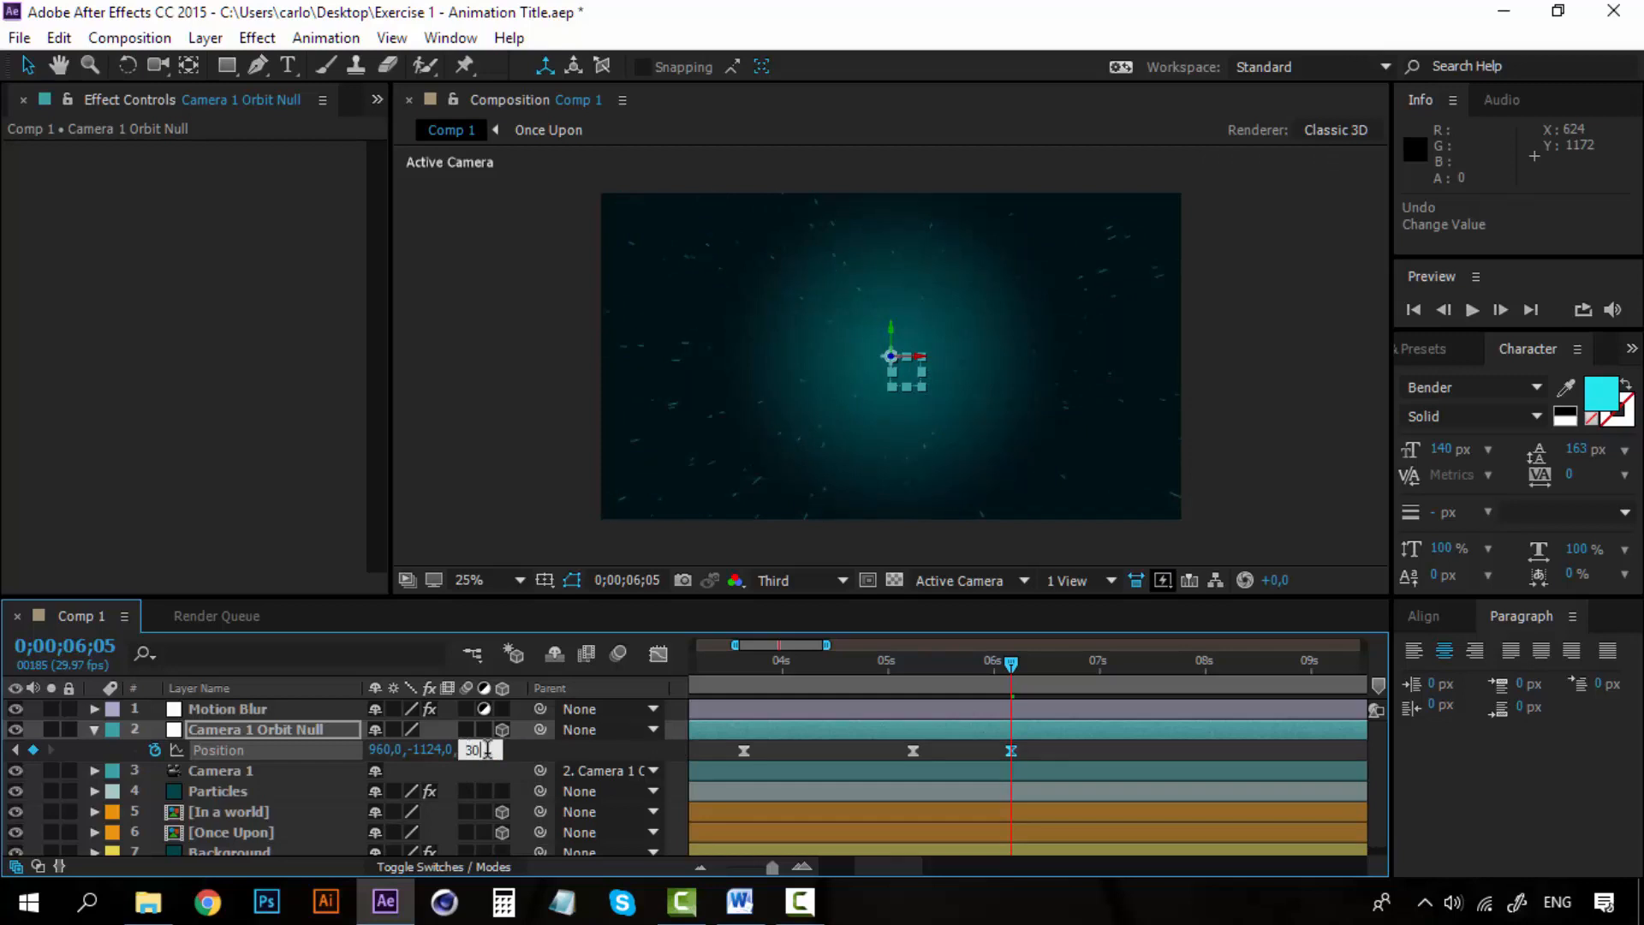
pyautogui.click(531, 750)
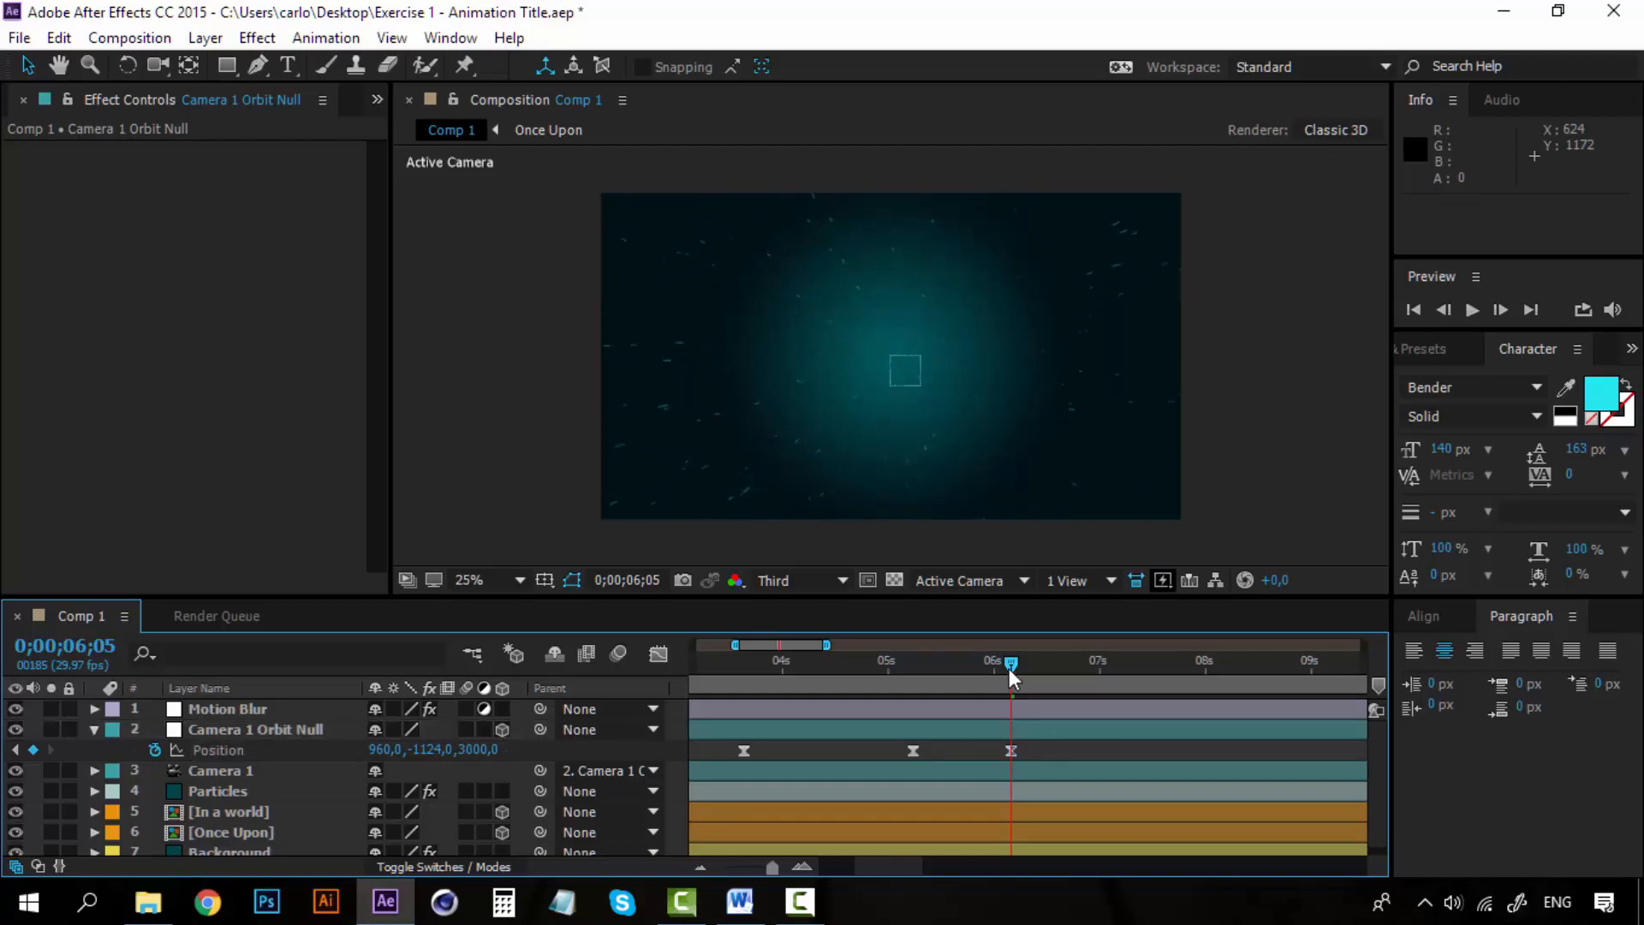
pyautogui.moveTo(1010, 662); pyautogui.dragTo(914, 666)
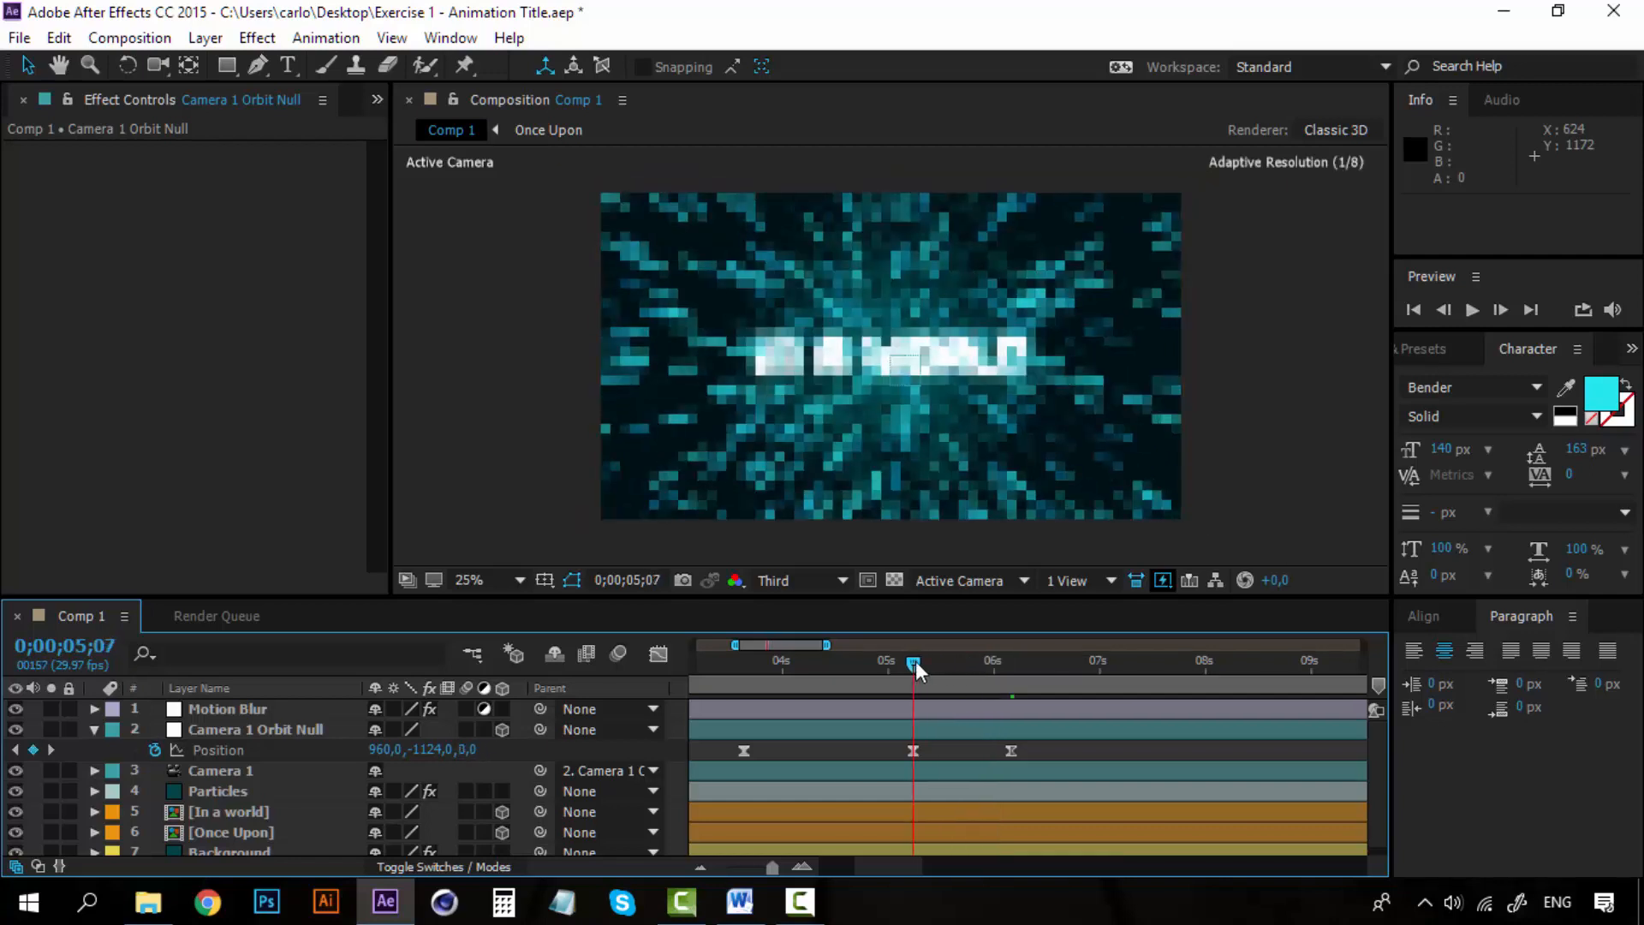
pyautogui.press('space')
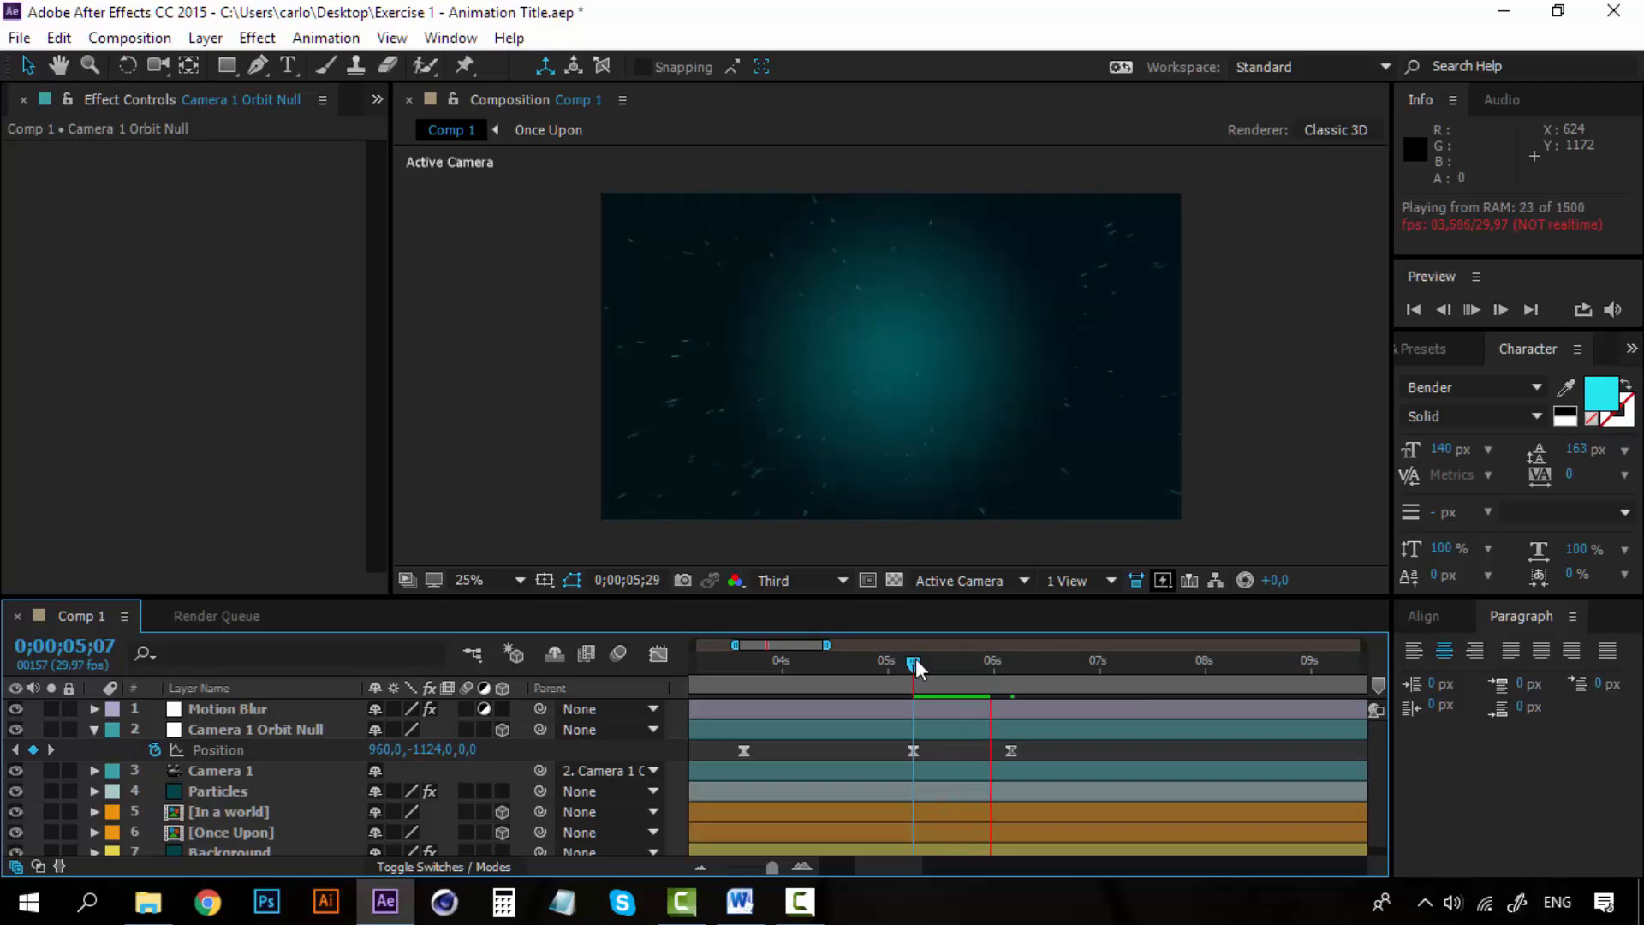
# Step: Set the null's Z position to 4000 at the 0;00;06;05 keyframe and preview the camera move from 0;00;05;07
pyautogui.click(1008, 664)
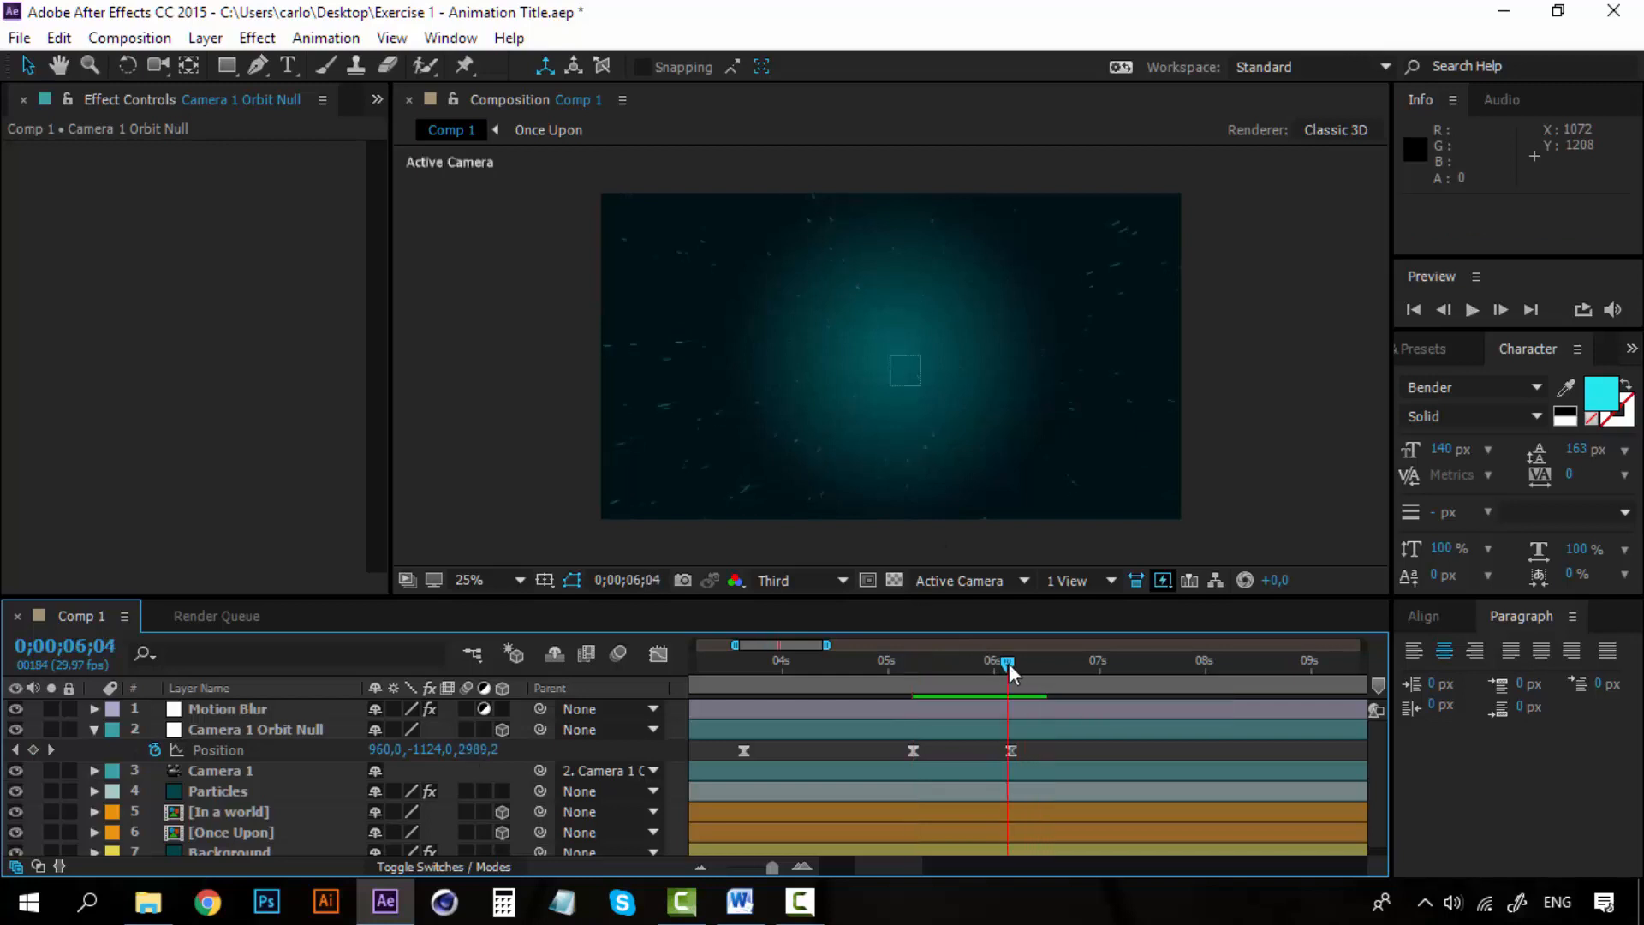
pyautogui.moveTo(1008, 664); pyautogui.dragTo(1012, 663)
pyautogui.click(466, 750)
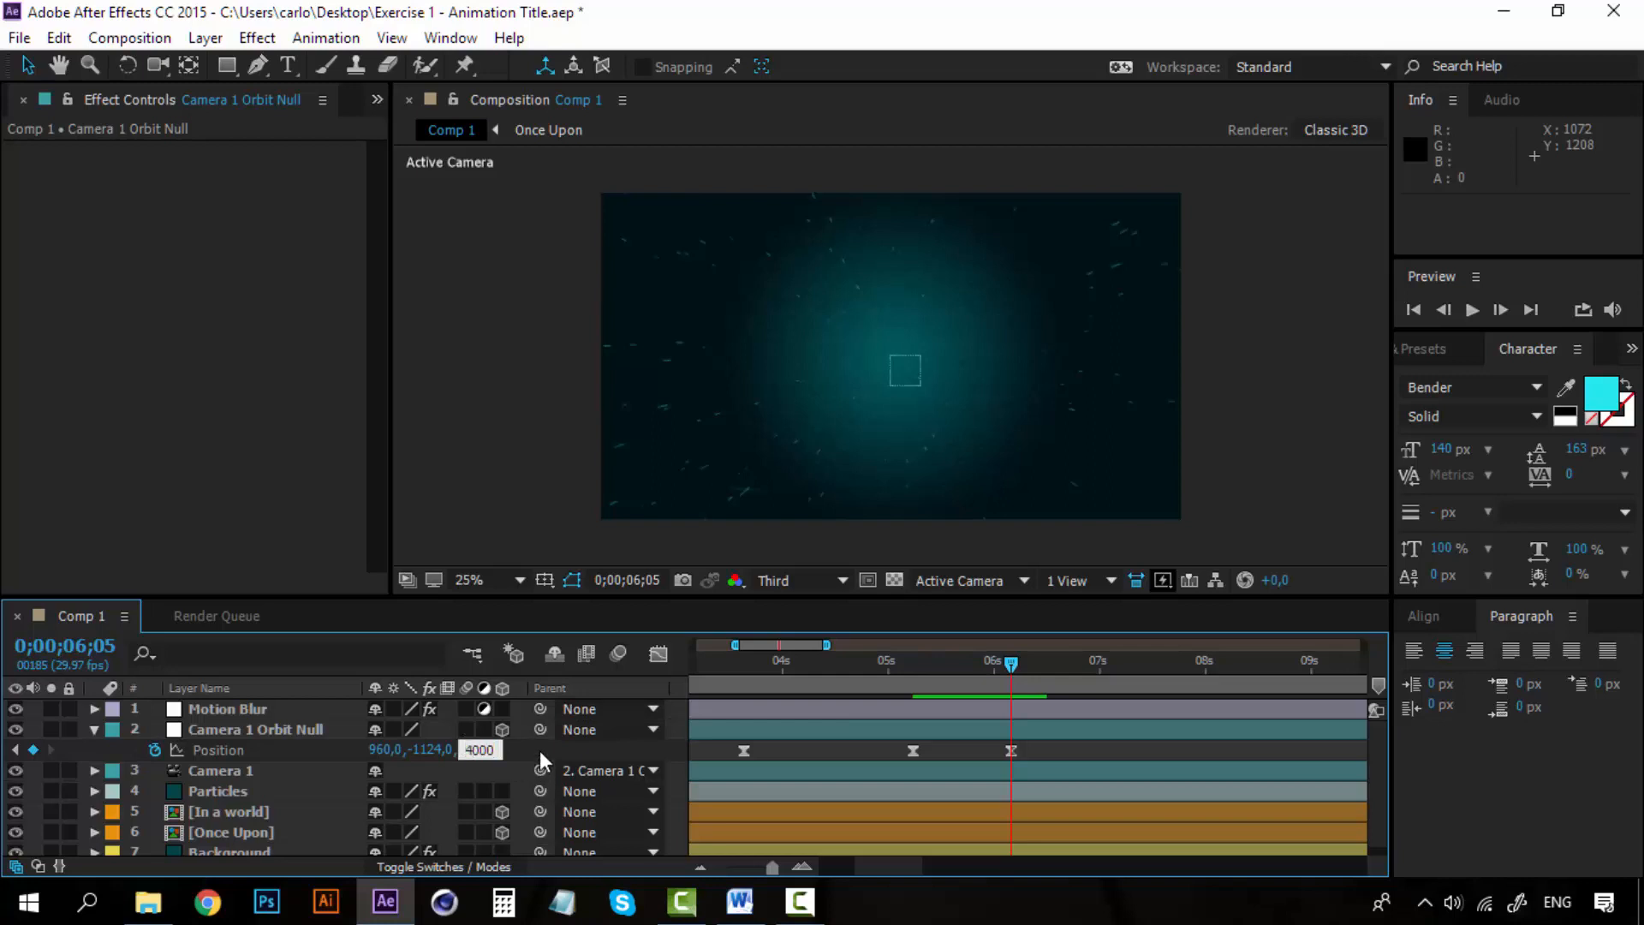
pyautogui.press('Return')
pyautogui.click(911, 668)
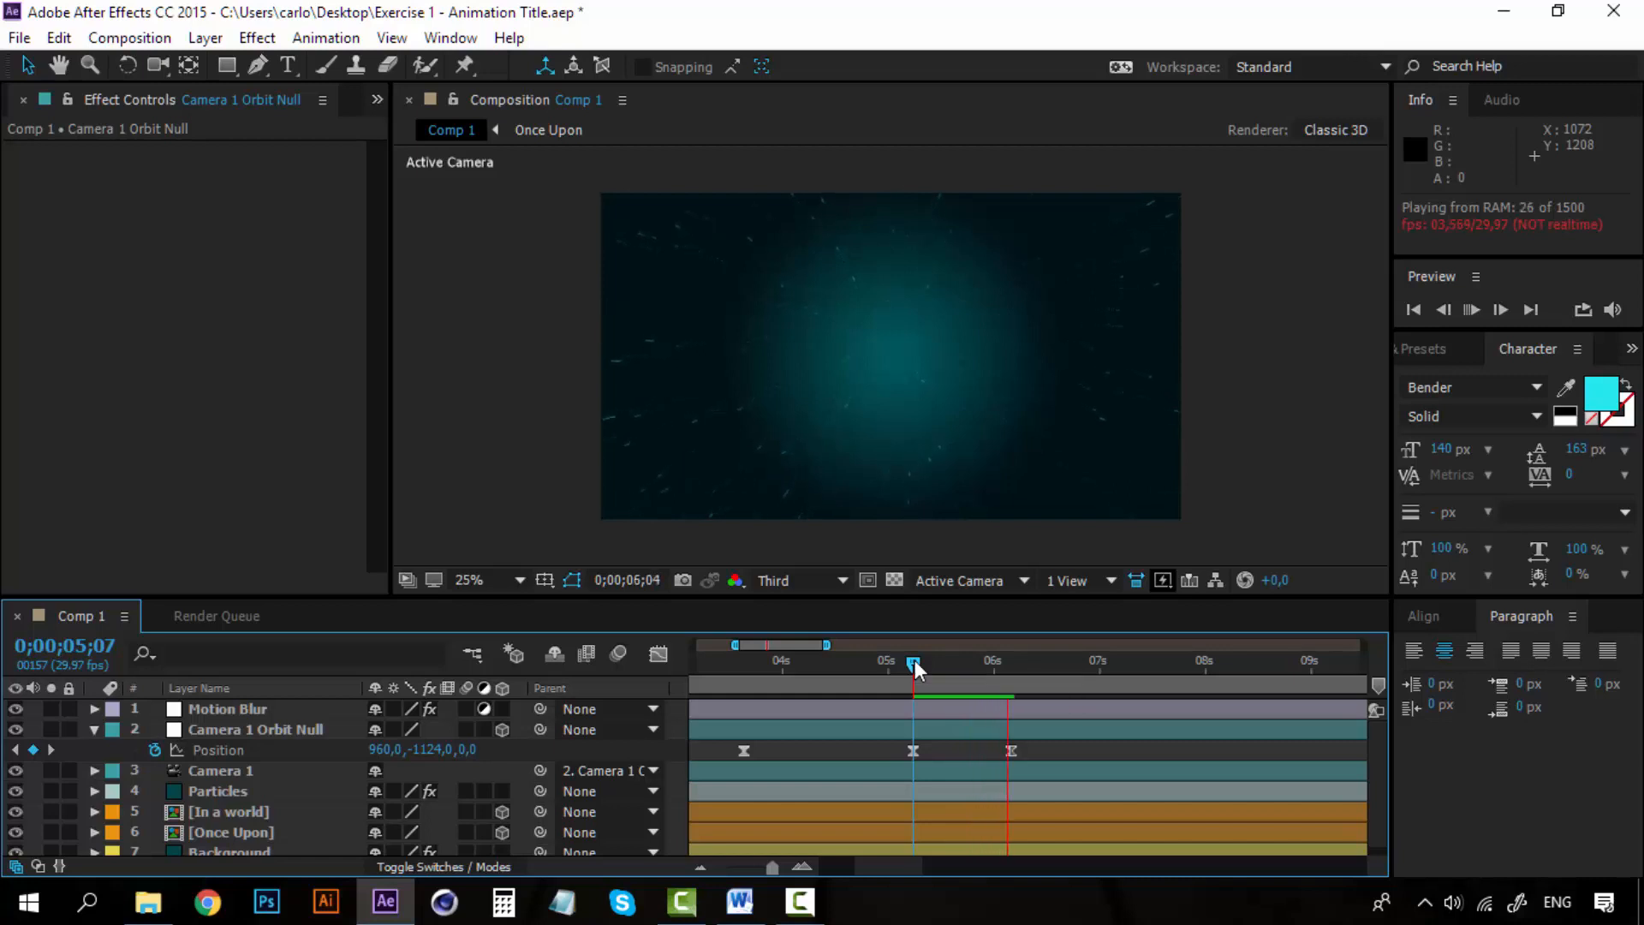
pyautogui.press('space')
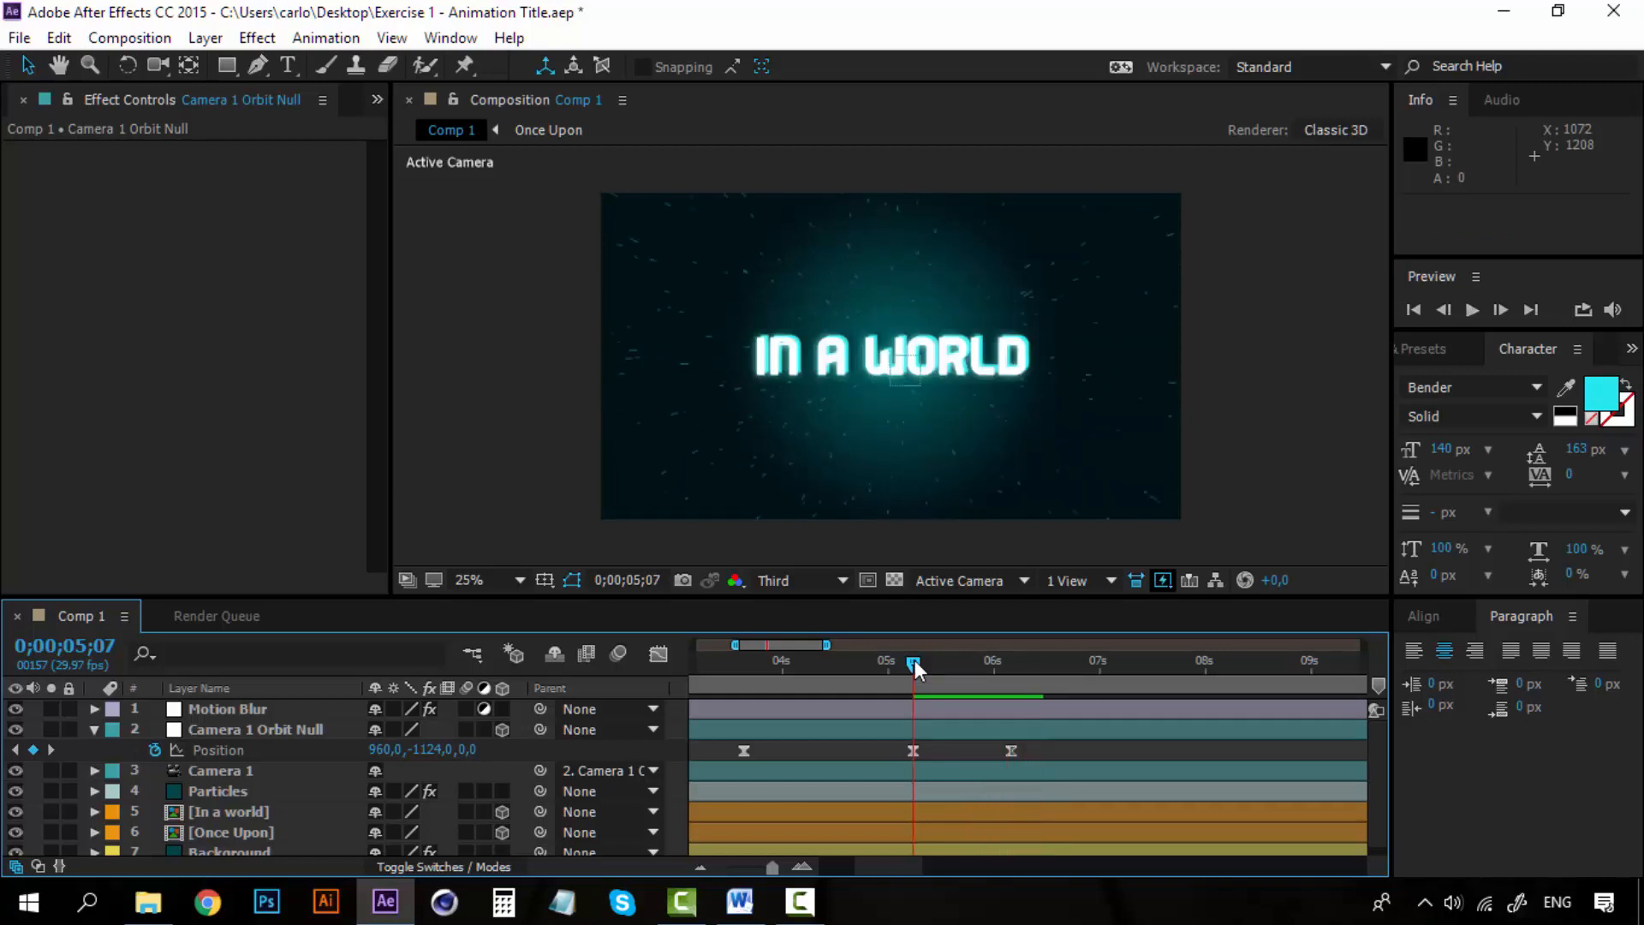
pyautogui.moveTo(916, 659); pyautogui.dragTo(980, 668)
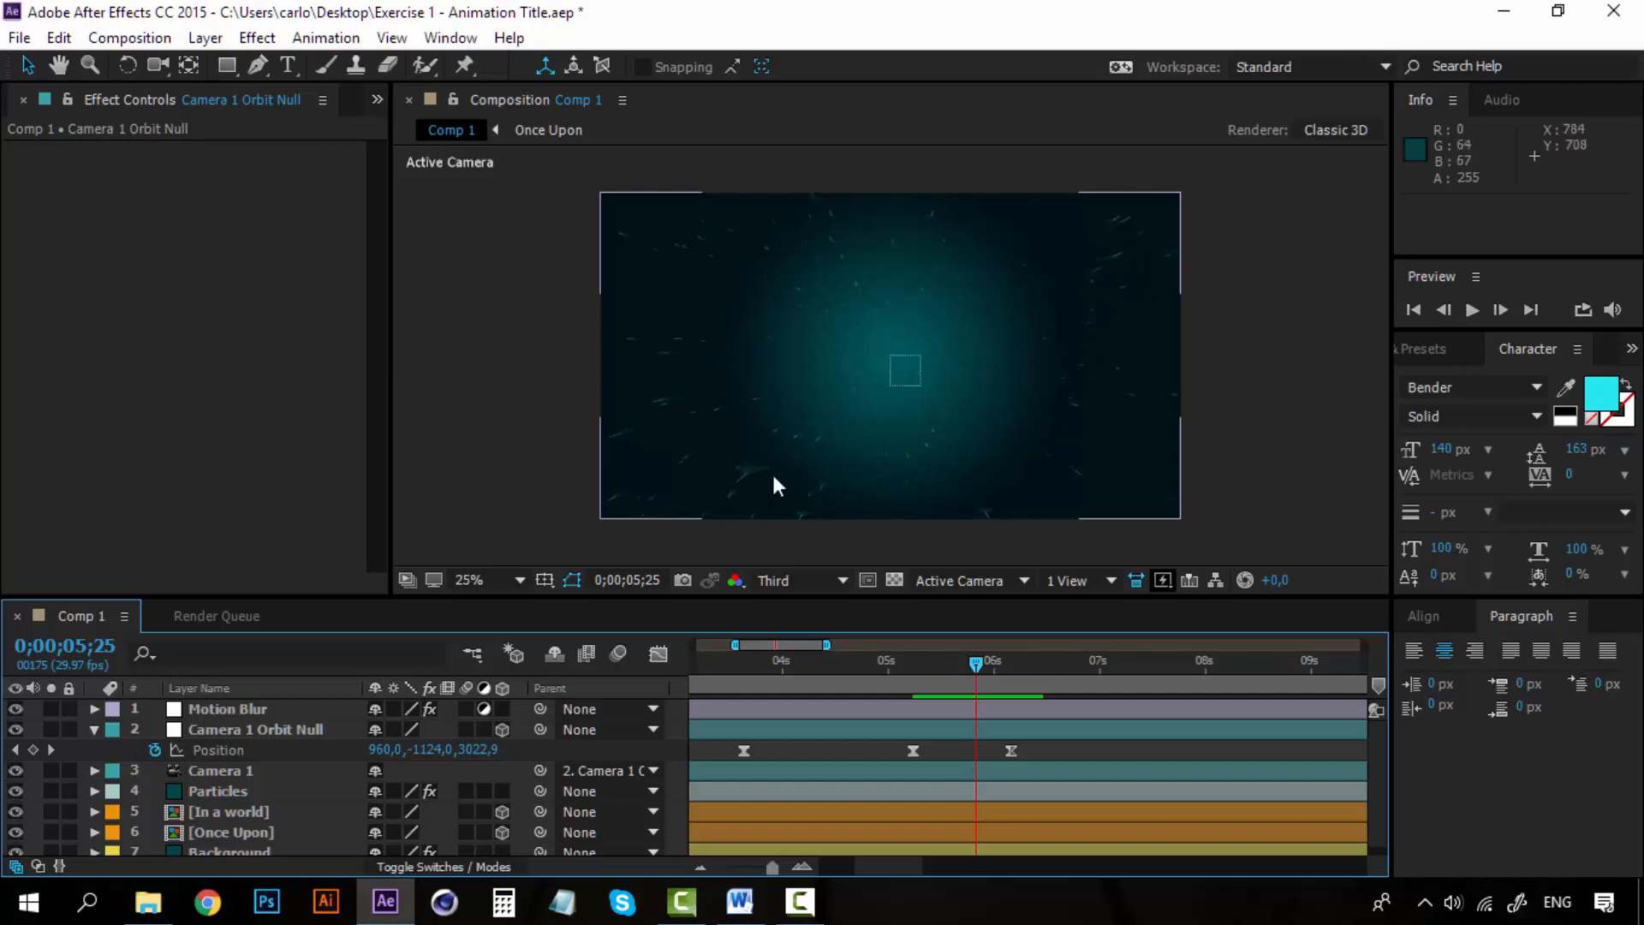
pyautogui.moveTo(979, 663)
pyautogui.mouseDown()
pyautogui.moveTo(996, 665)
pyautogui.moveTo(952, 663)
pyautogui.moveTo(1009, 666)
pyautogui.mouseUp()
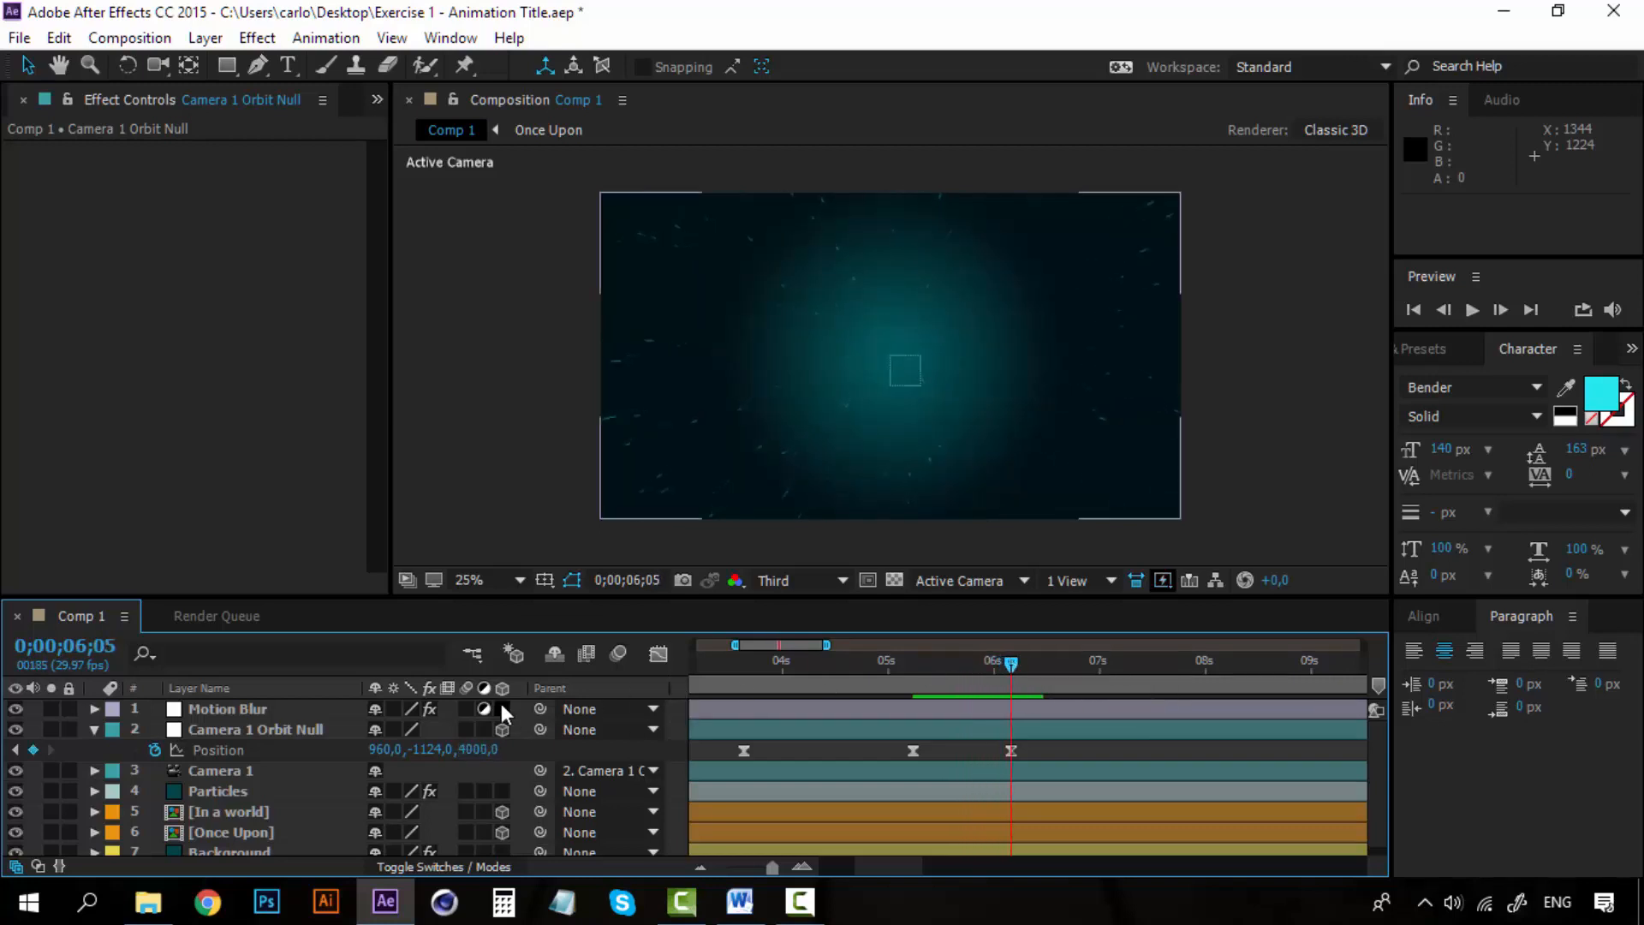
# Step: Collapse the Camera 1 Orbit Null properties and duplicate the In a world precomp layer
pyautogui.click(236, 731)
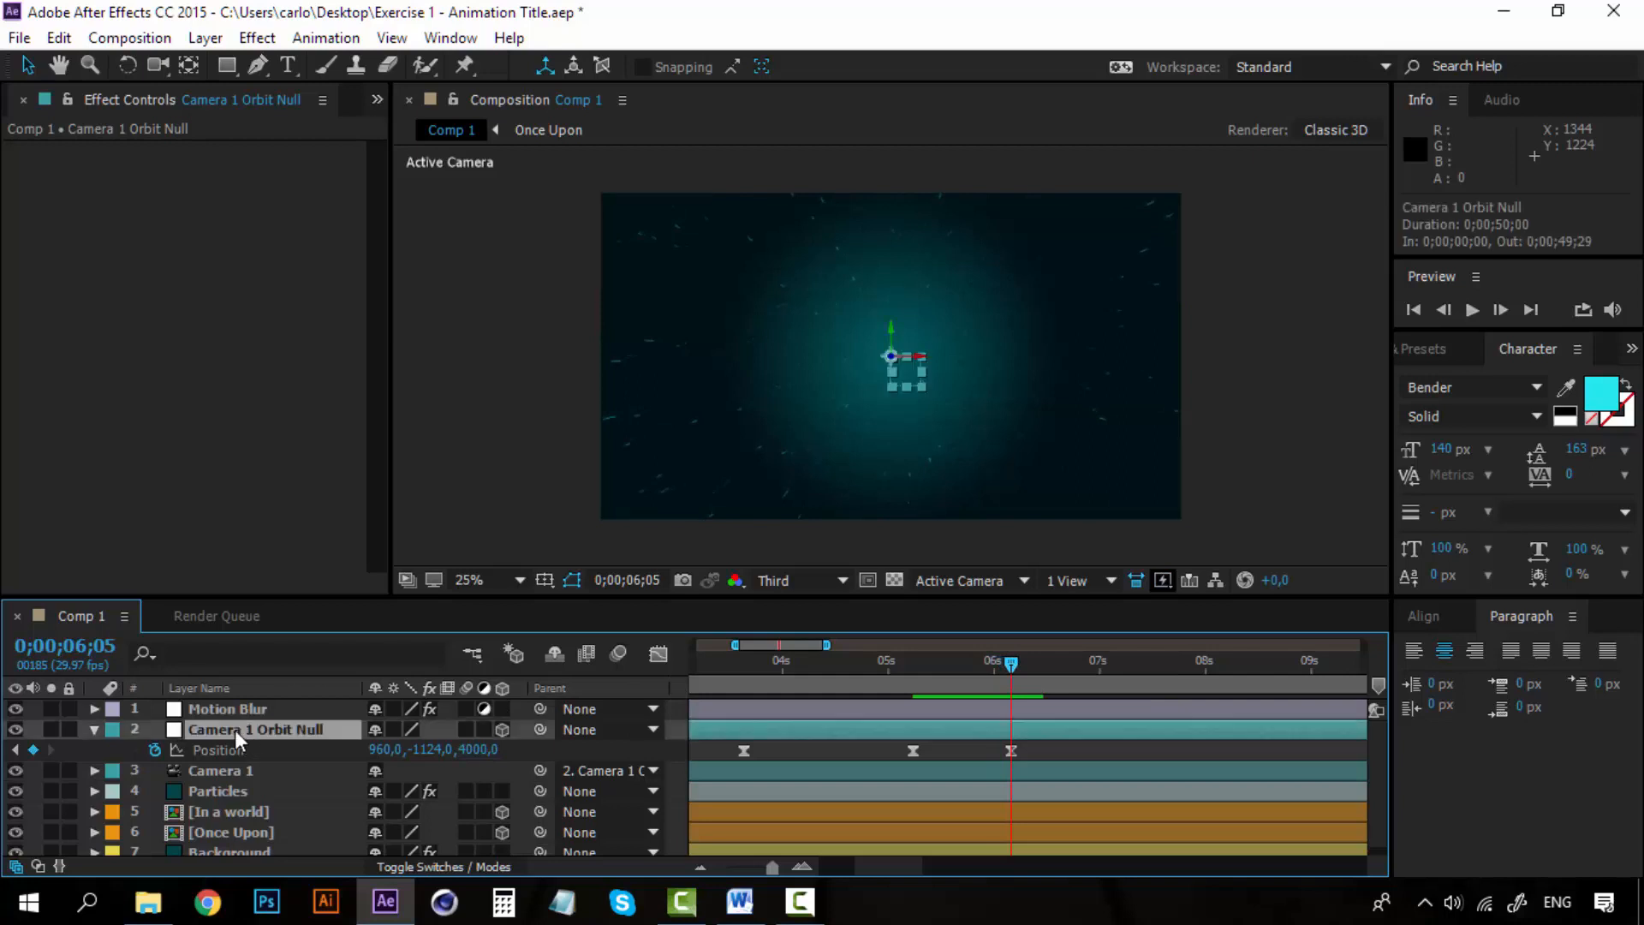
pyautogui.click(96, 724)
pyautogui.click(240, 791)
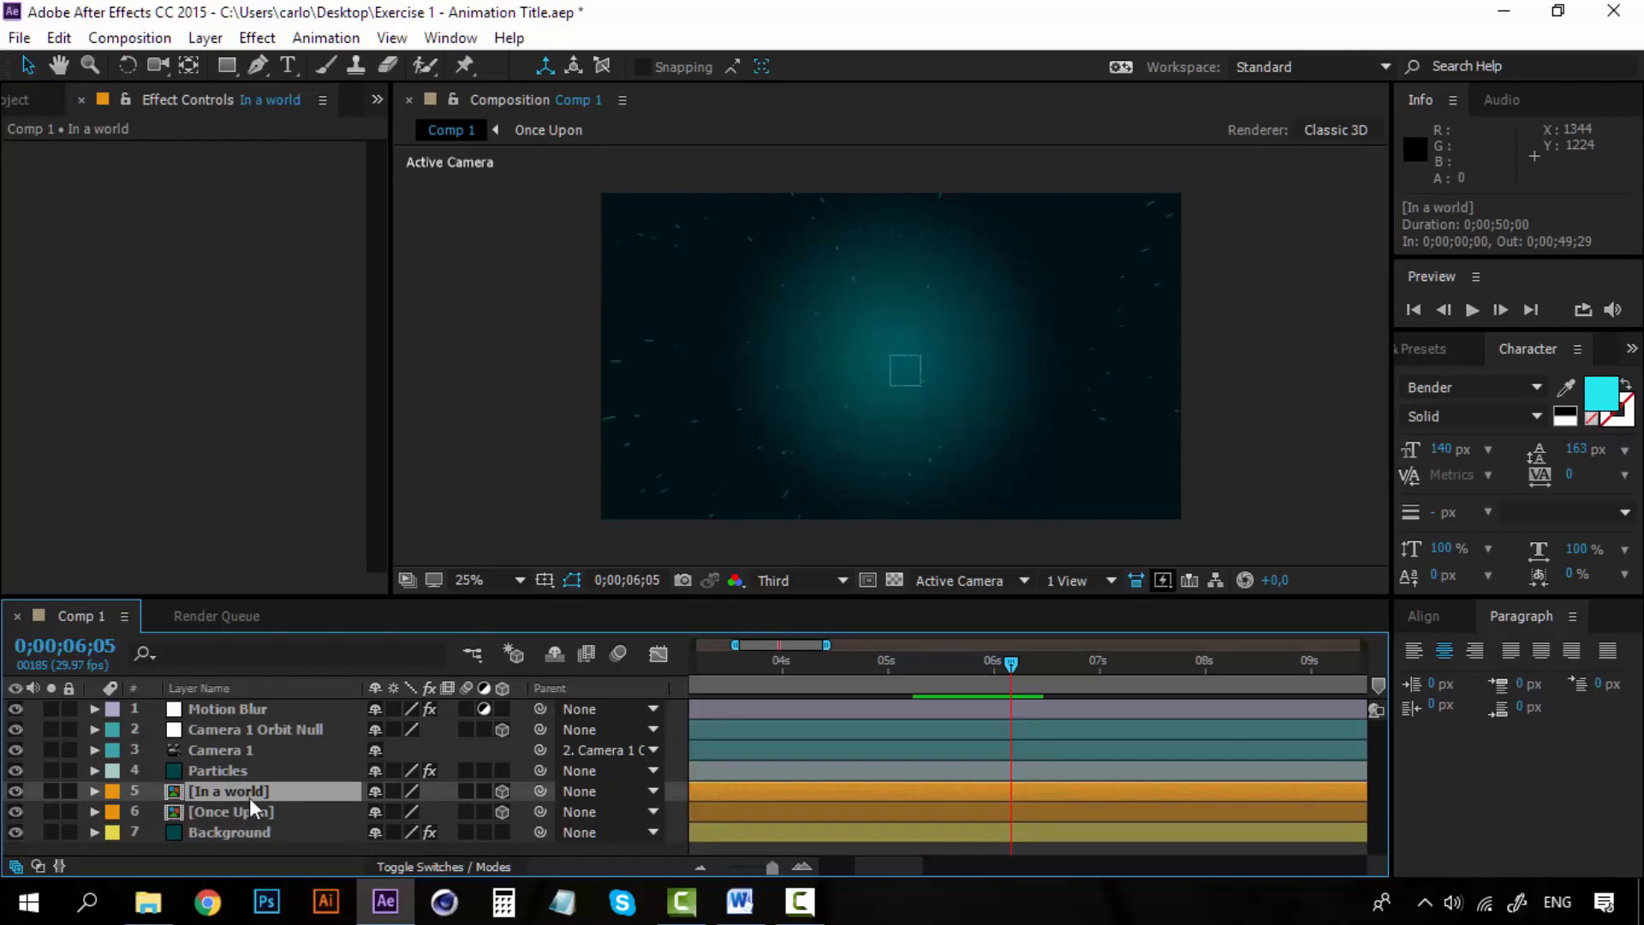
pyautogui.hotkey('ctrl', 'd')
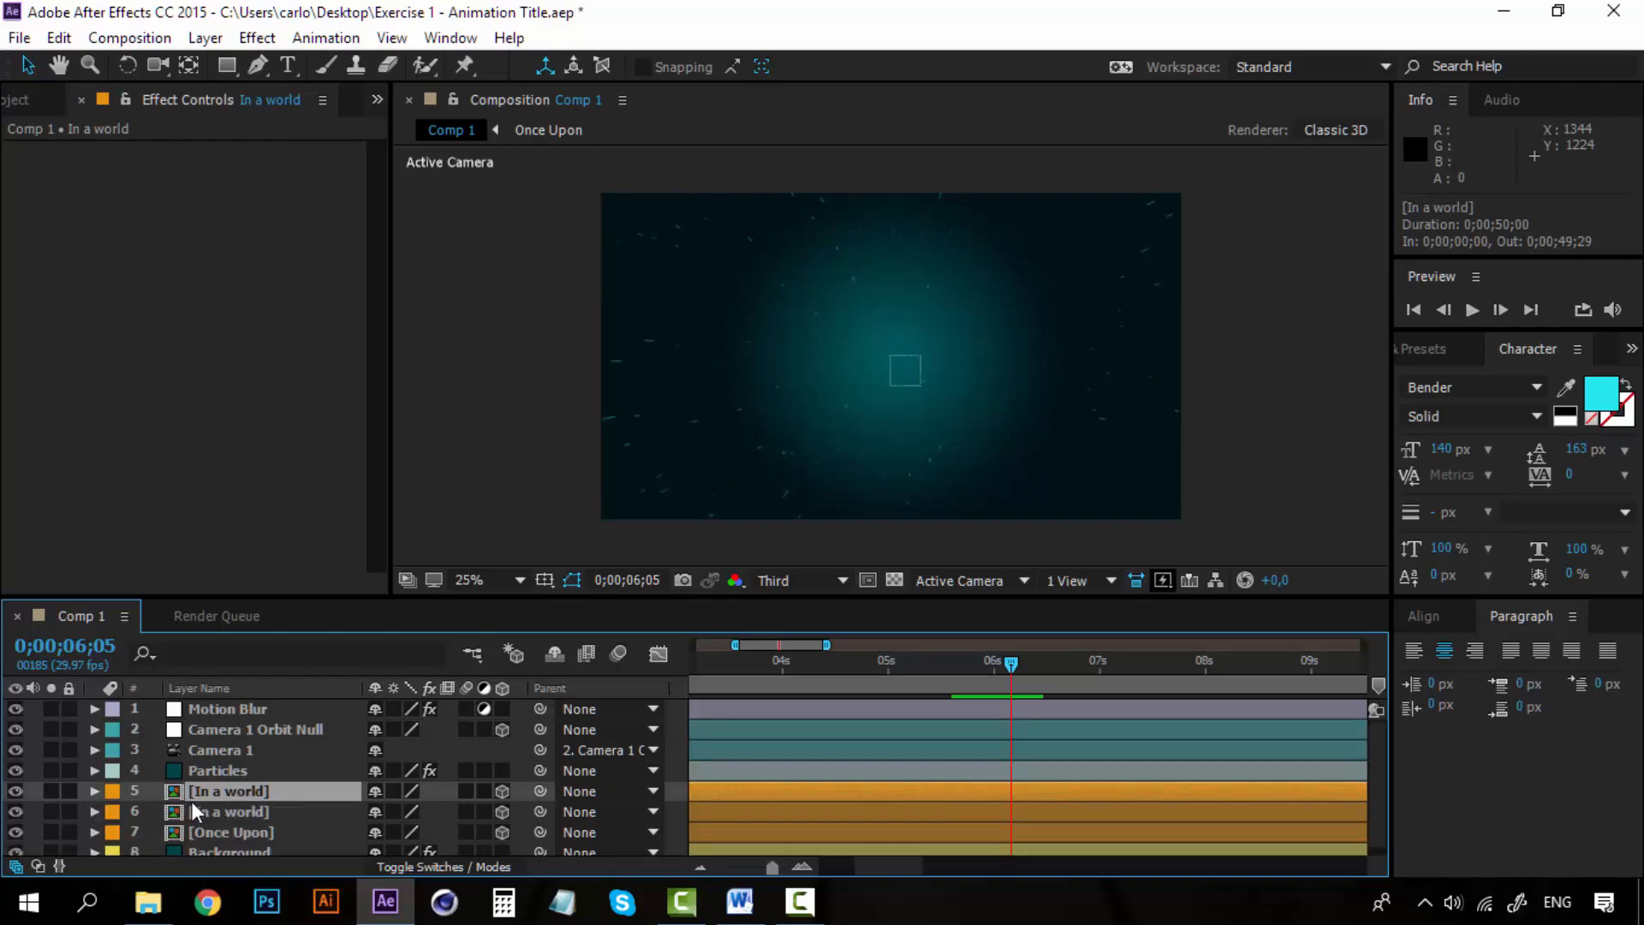
# Step: Open the In a world precomp, copy its two text layers, and return to Comp 1
pyautogui.doubleClick(214, 791)
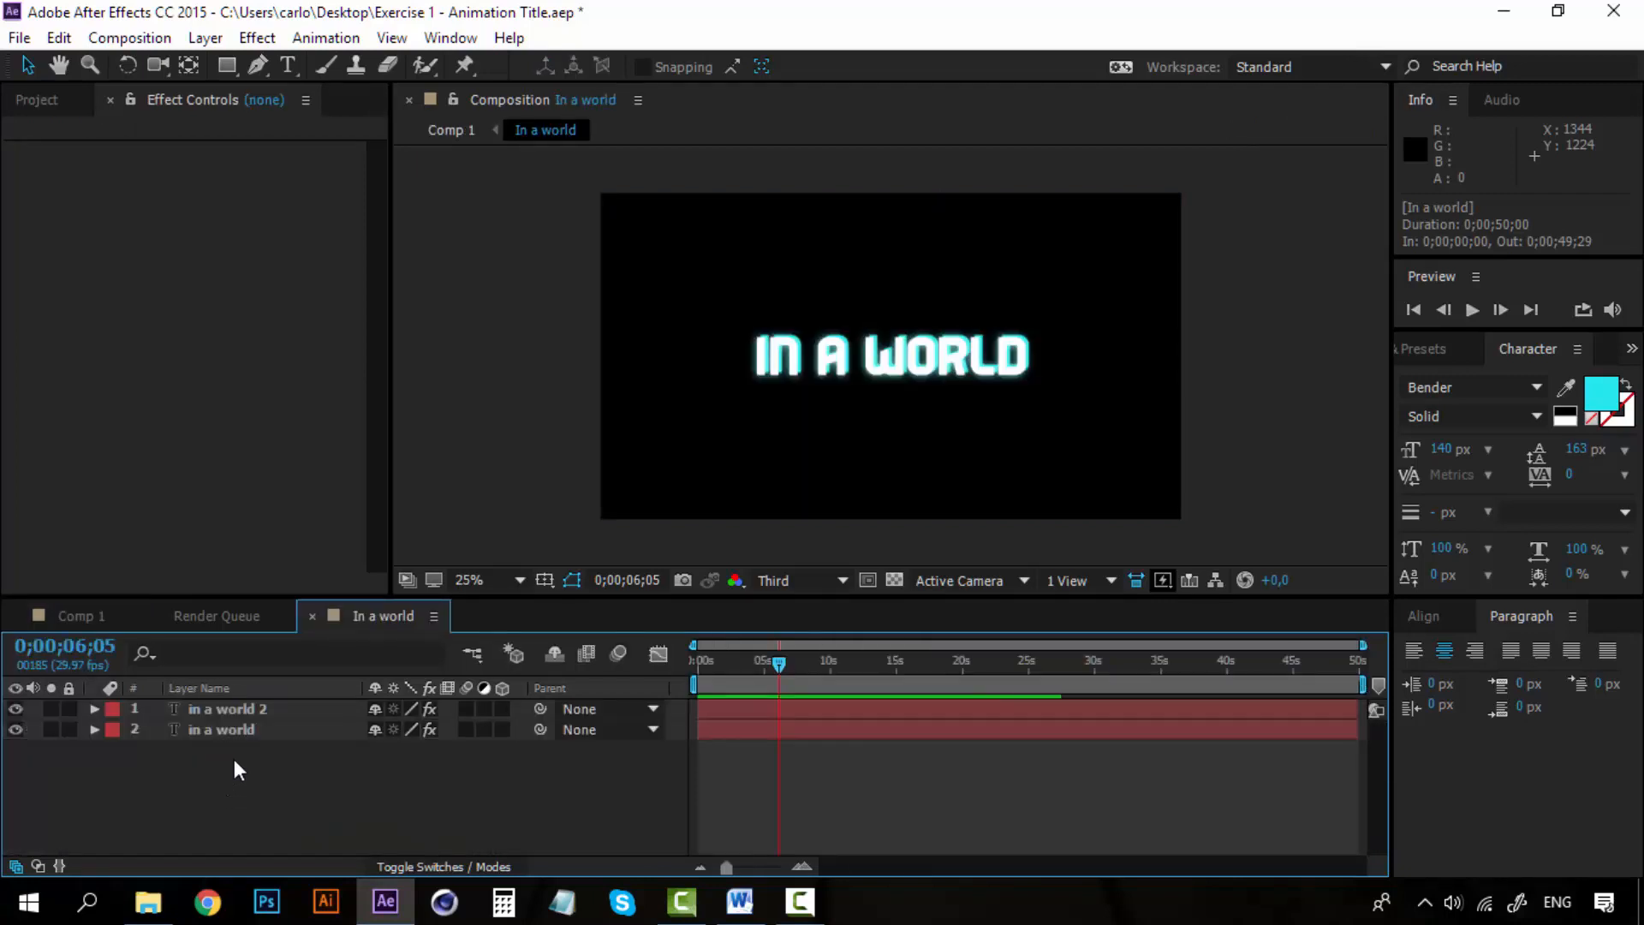
pyautogui.click(244, 712)
pyautogui.keyDown('shift'); pyautogui.click(244, 726); pyautogui.keyUp('shift')
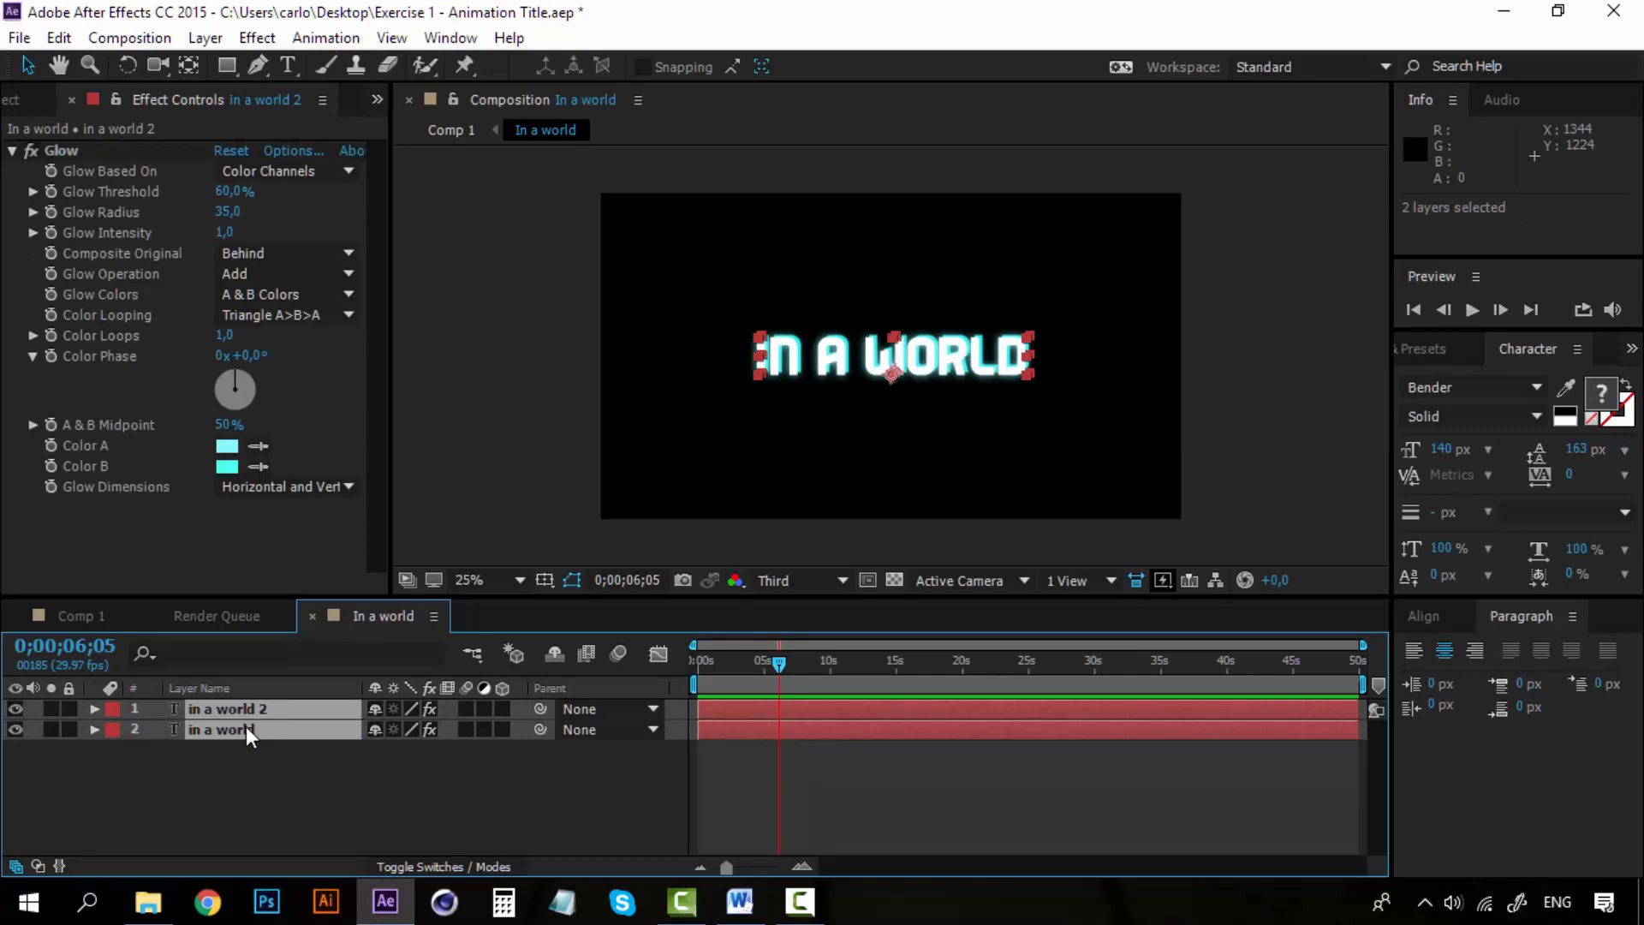
pyautogui.hotkey('ctrl', 'c')
pyautogui.click(59, 38)
pyautogui.click(113, 180)
pyautogui.click(311, 615)
pyautogui.click(86, 616)
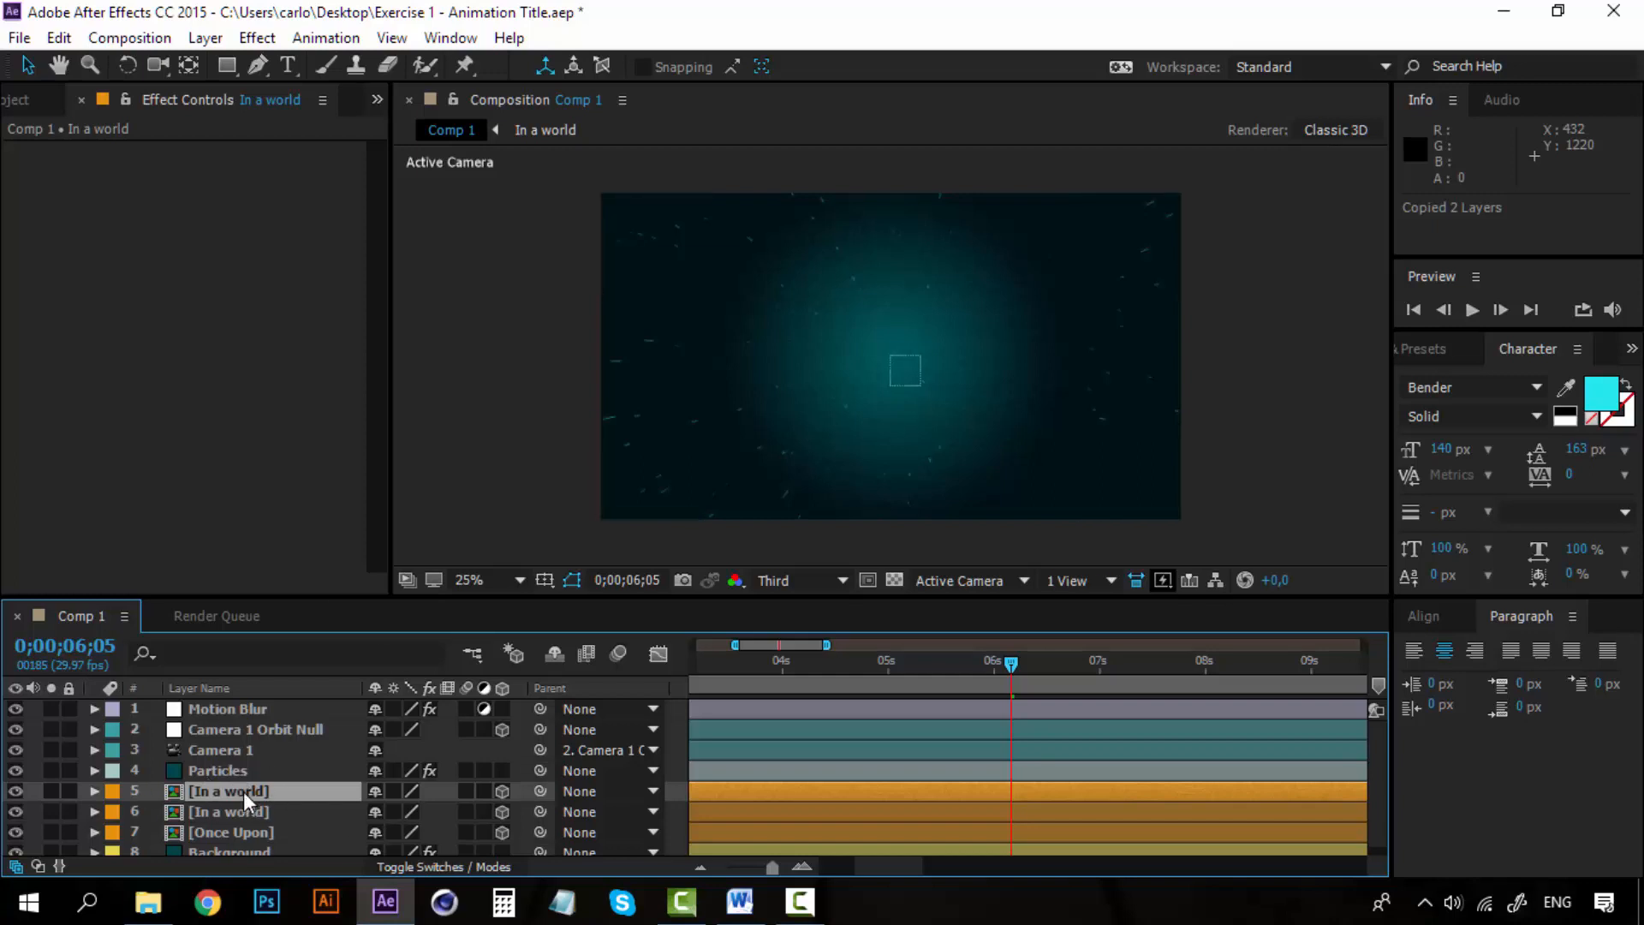
# Step: Paste the two text layers into Comp 1 and delete the duplicated In a world precomp layer
pyautogui.hotkey('ctrl', 'v')
pyautogui.scroll(-2, 244, 791)
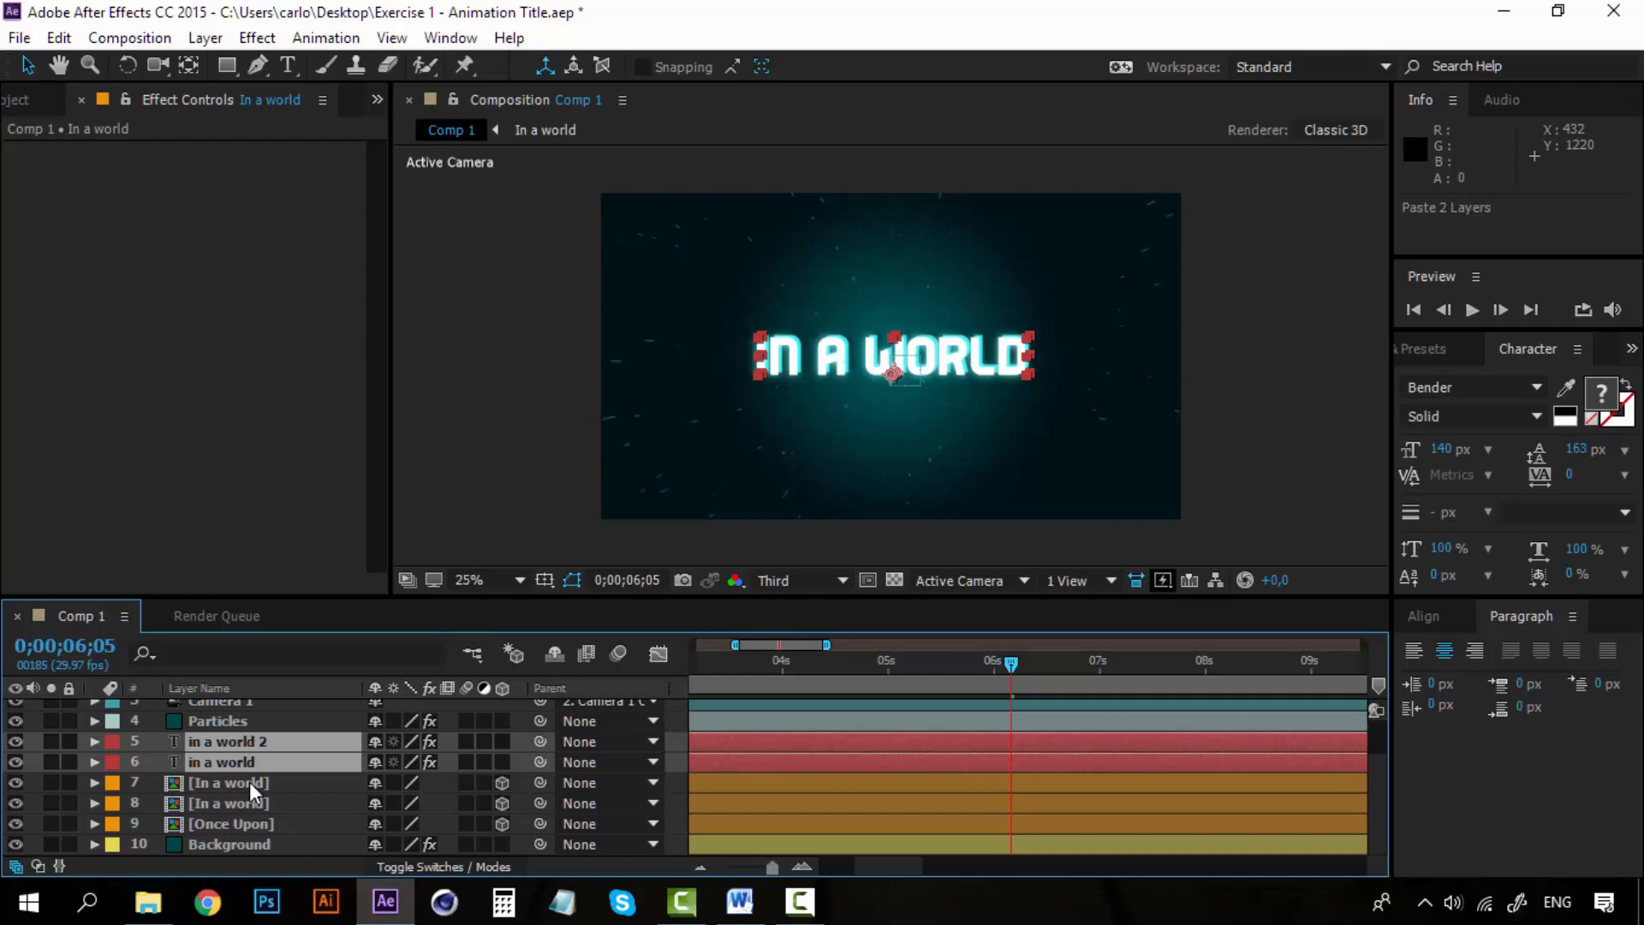
pyautogui.click(249, 783)
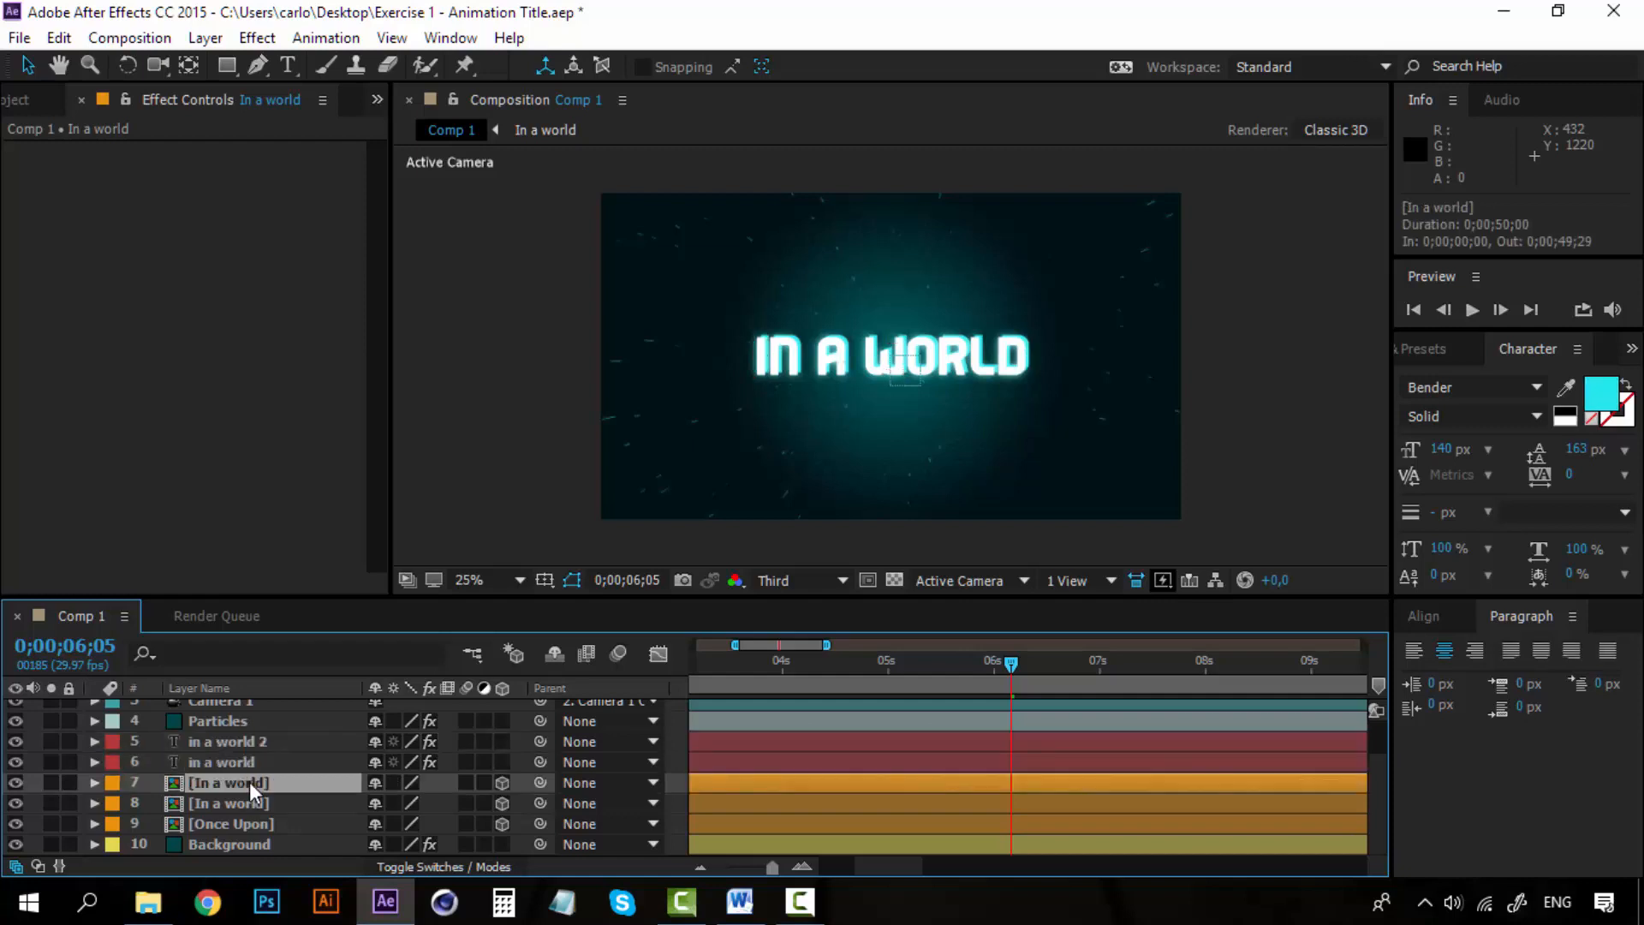
pyautogui.press('Delete')
# Step: Hide the cyan in a world text layer, keeping the white in a world 2 layer visible and selected
pyautogui.click(249, 782)
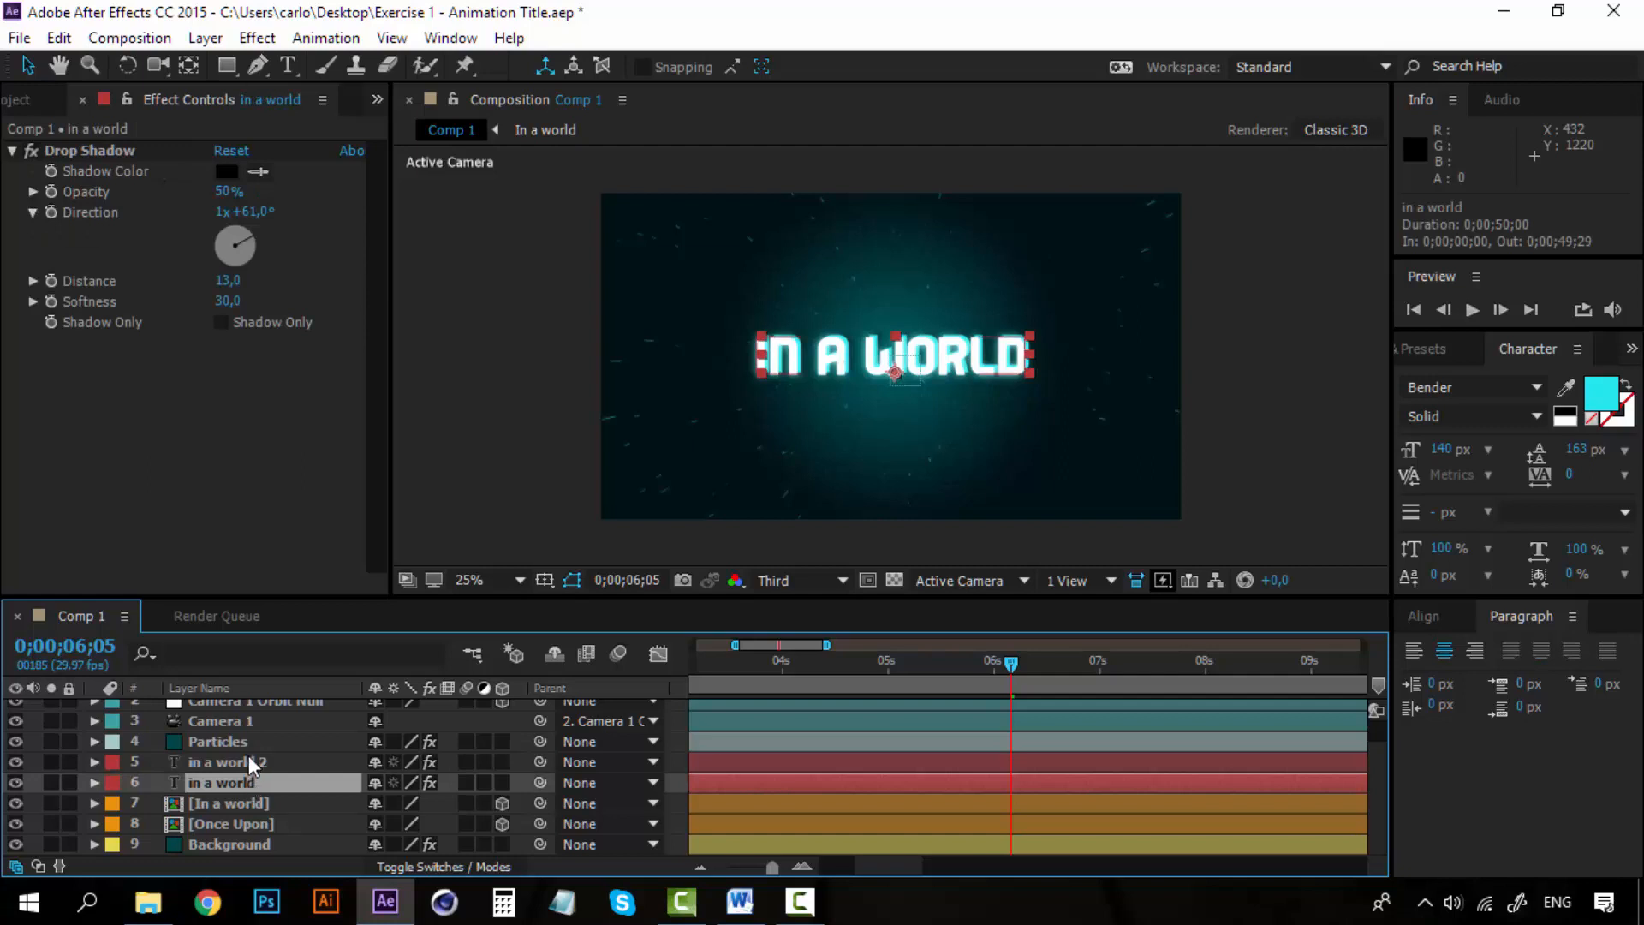
pyautogui.click(245, 762)
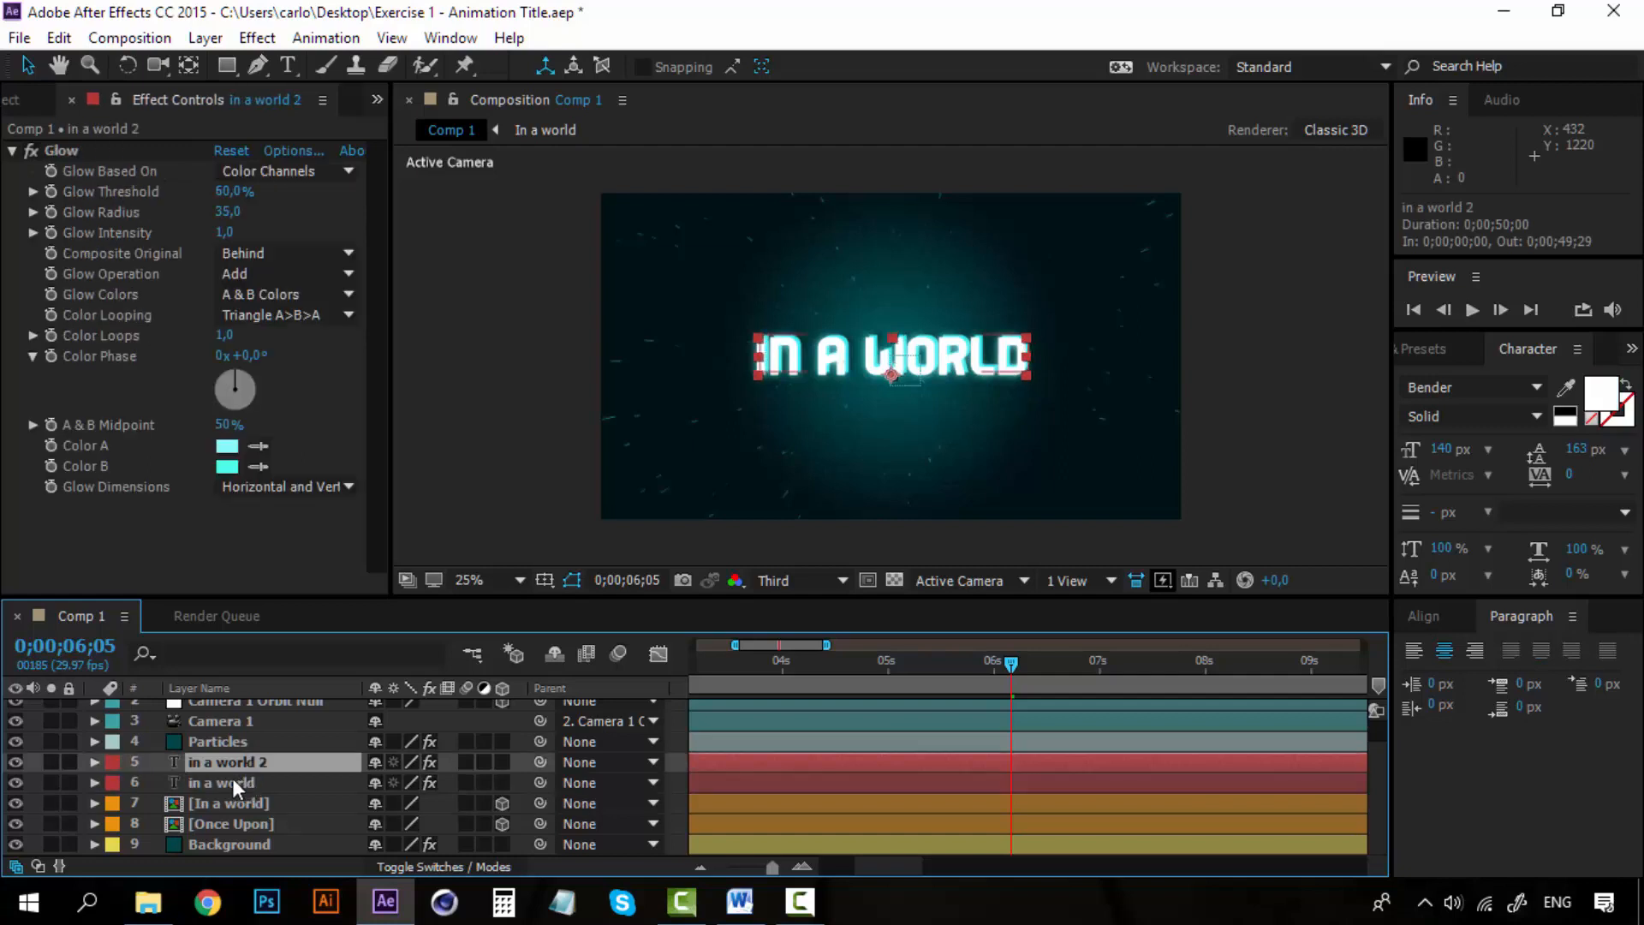
pyautogui.click(18, 762)
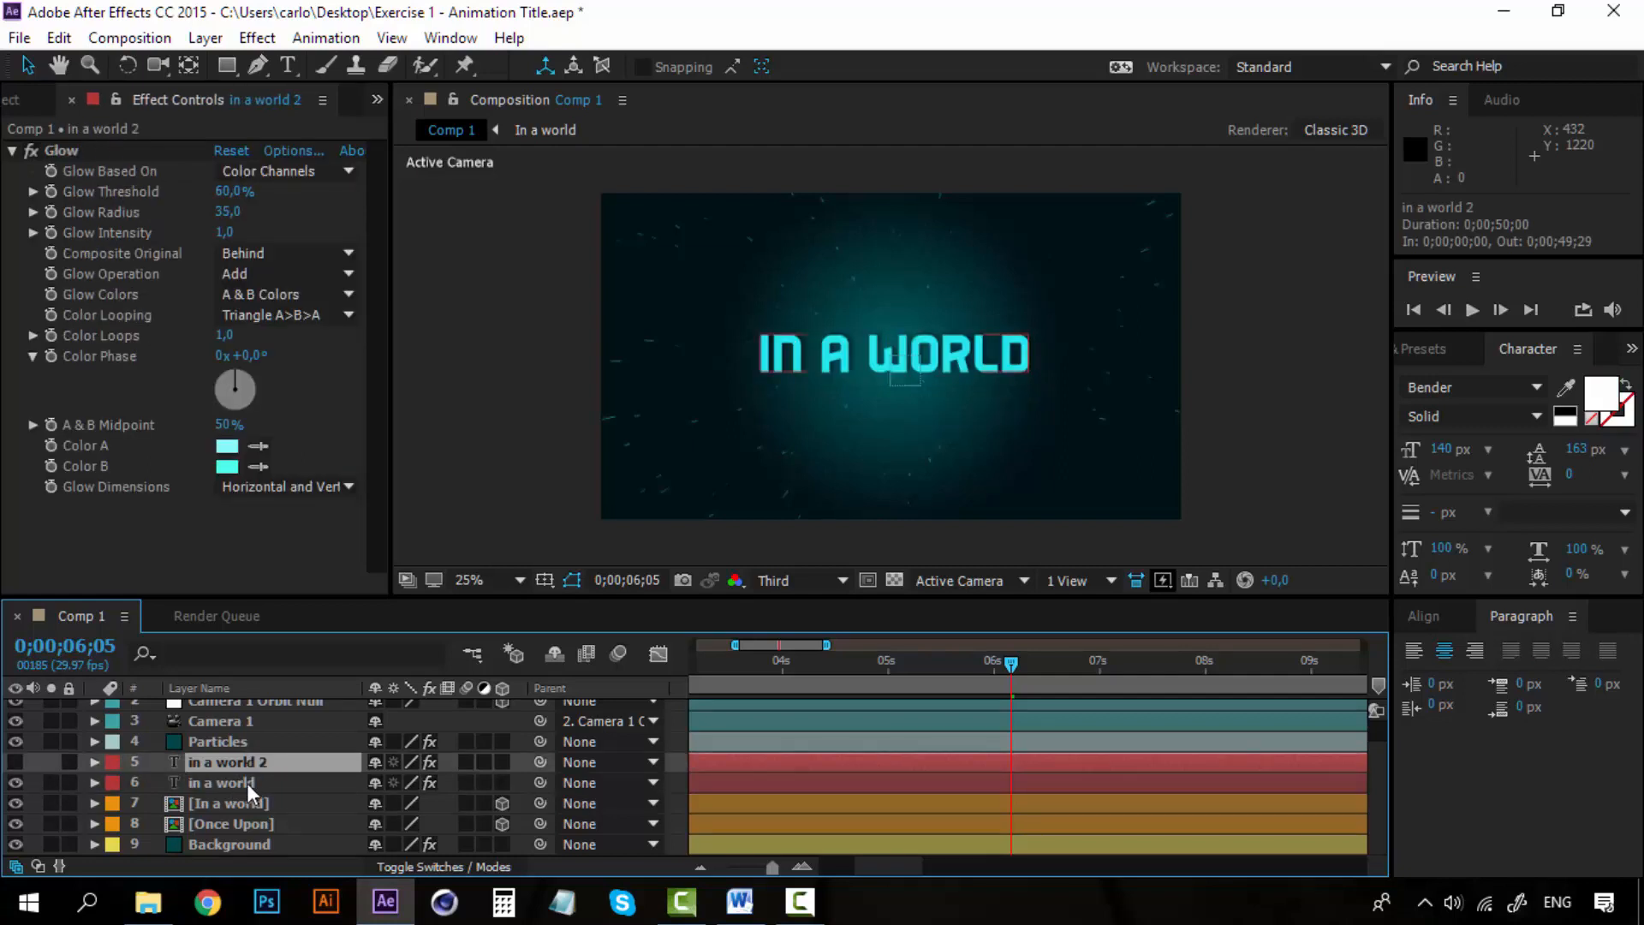
pyautogui.click(14, 762)
pyautogui.click(15, 783)
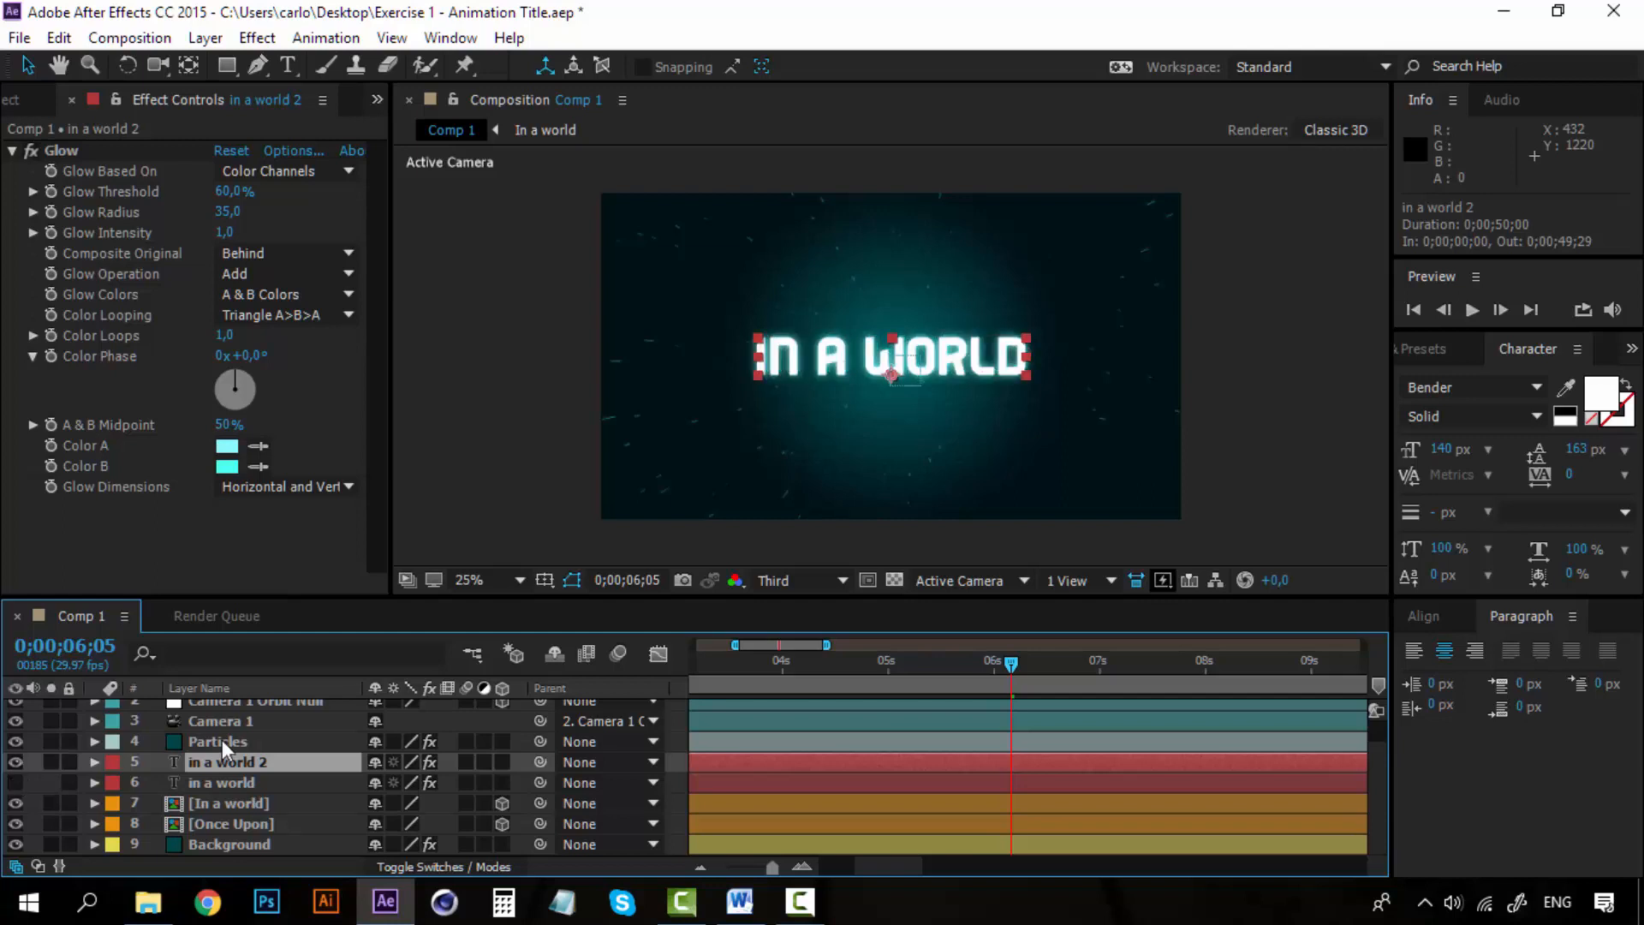
pyautogui.press('t')
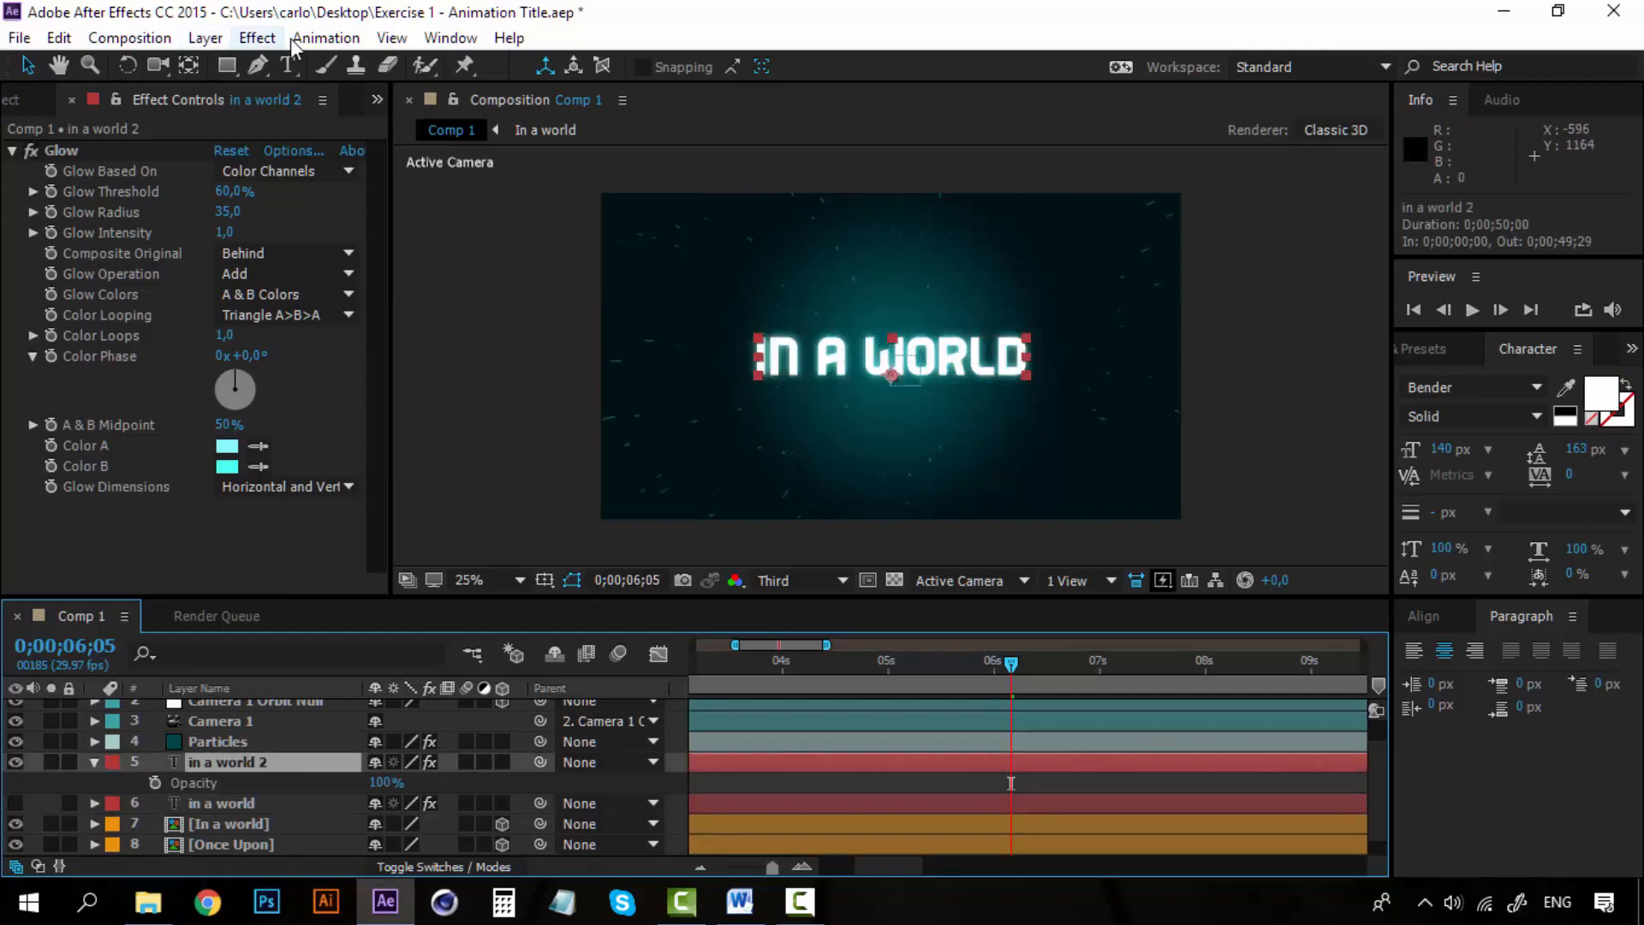
# Step: Replace the text of the white in a world 2 layer with "dominated by robots", breaking the line before "by"
pyautogui.click(293, 61)
pyautogui.click(911, 340)
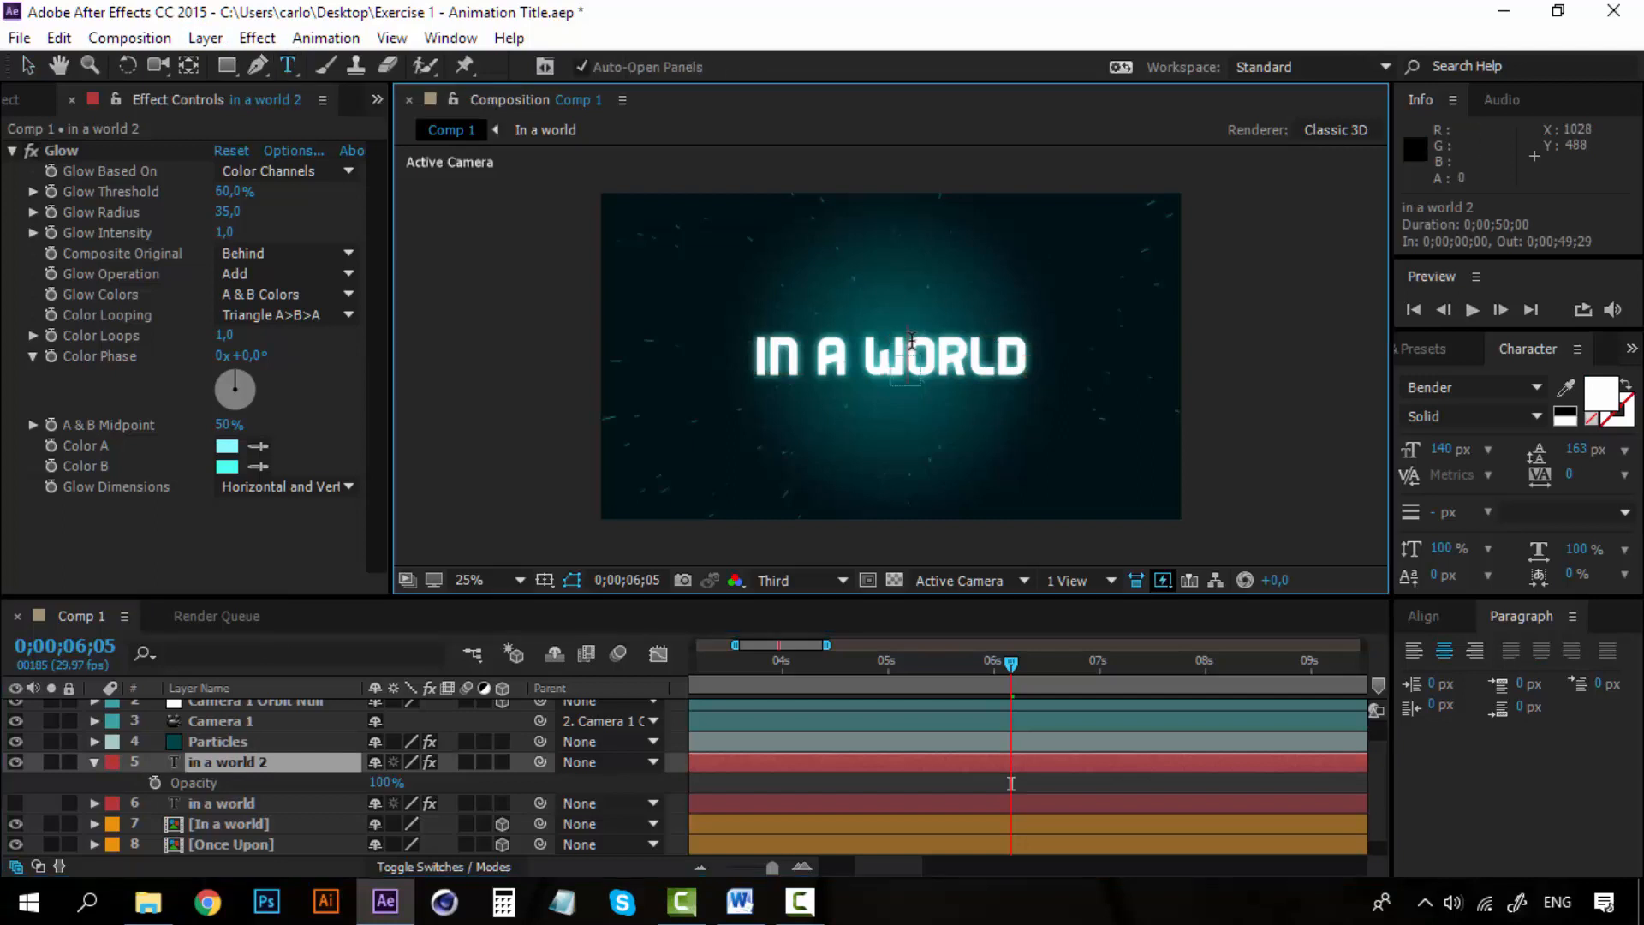
pyautogui.hotkey('ctrl', 'a')
pyautogui.write('dominated')
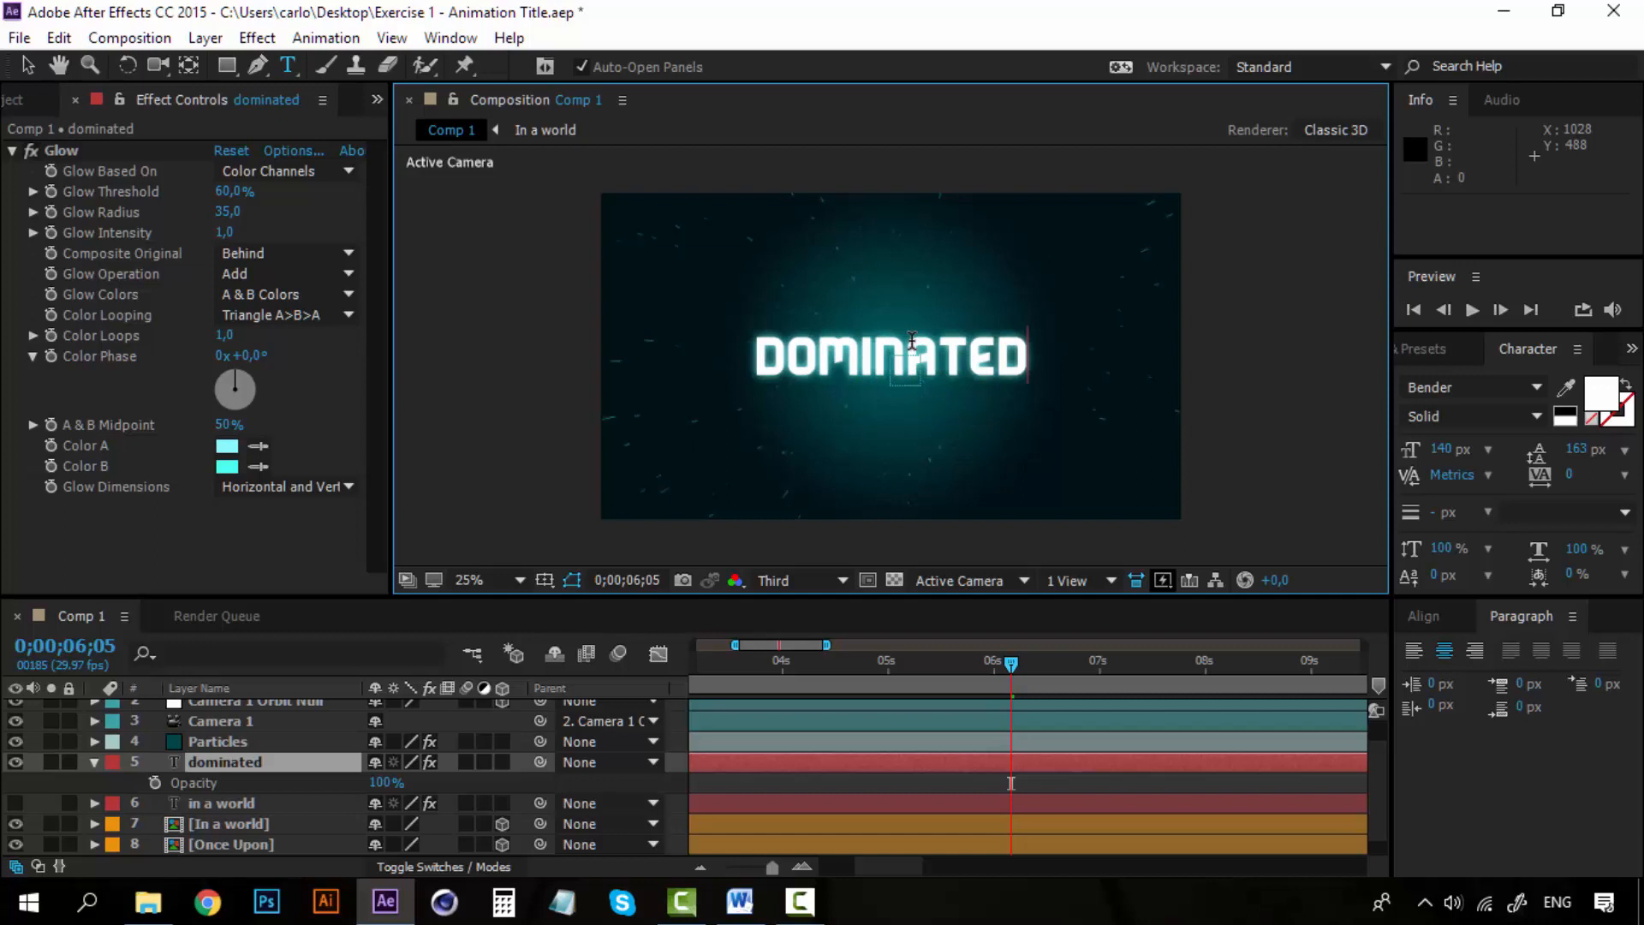
pyautogui.press('Return')
pyautogui.write('by r')
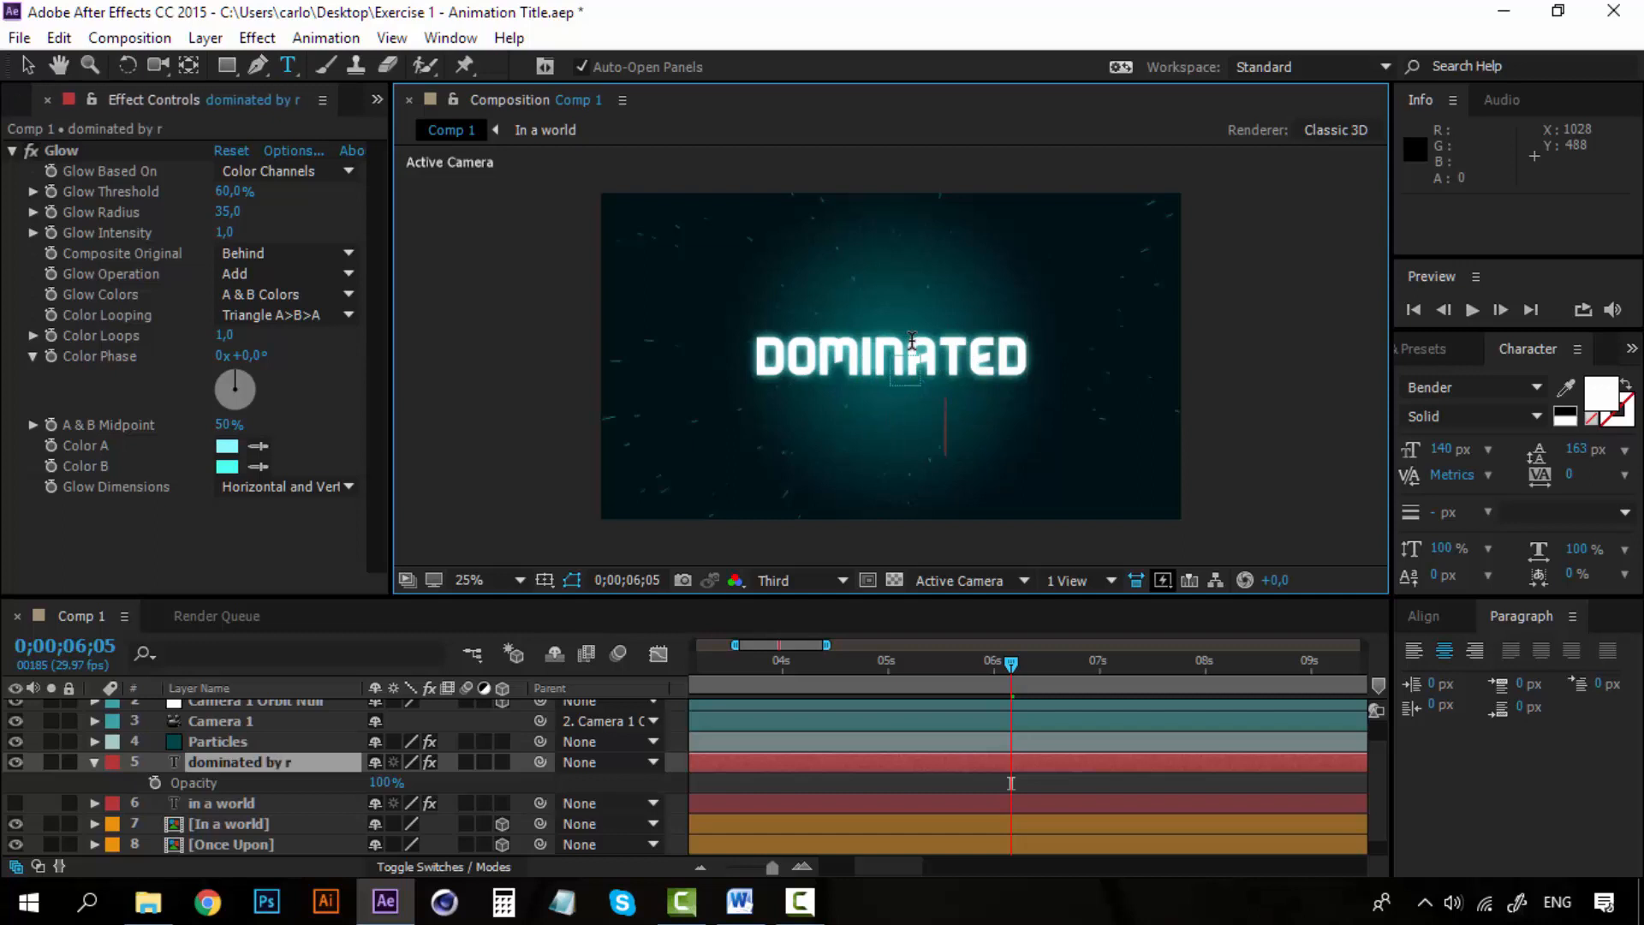
pyautogui.write('obots')
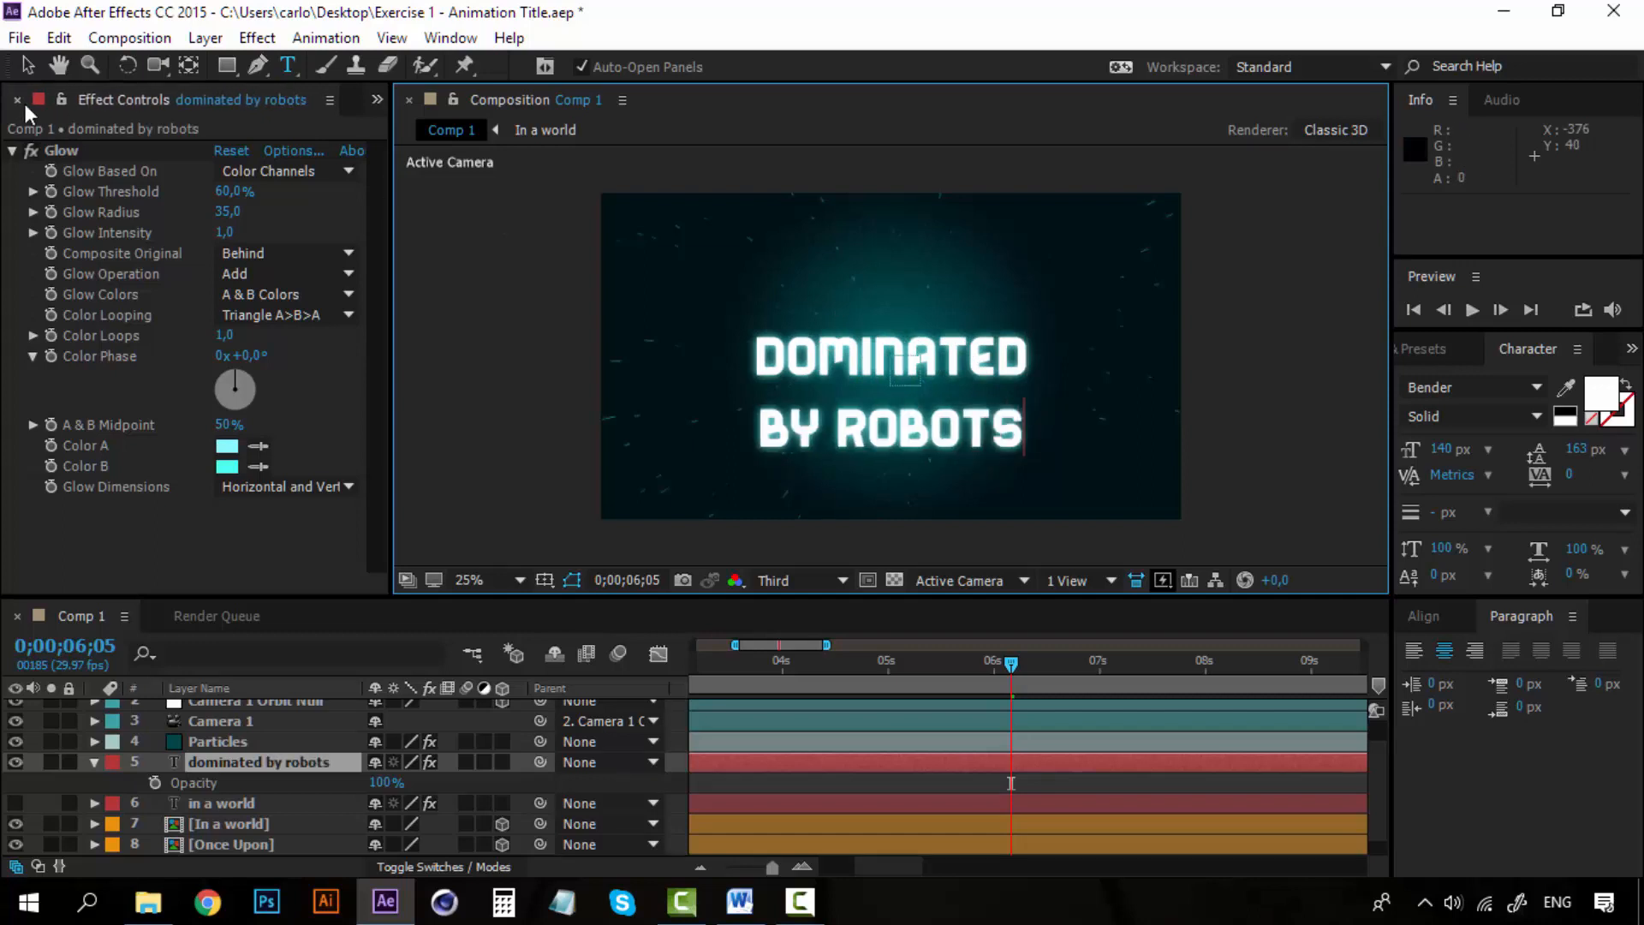
pyautogui.click(29, 71)
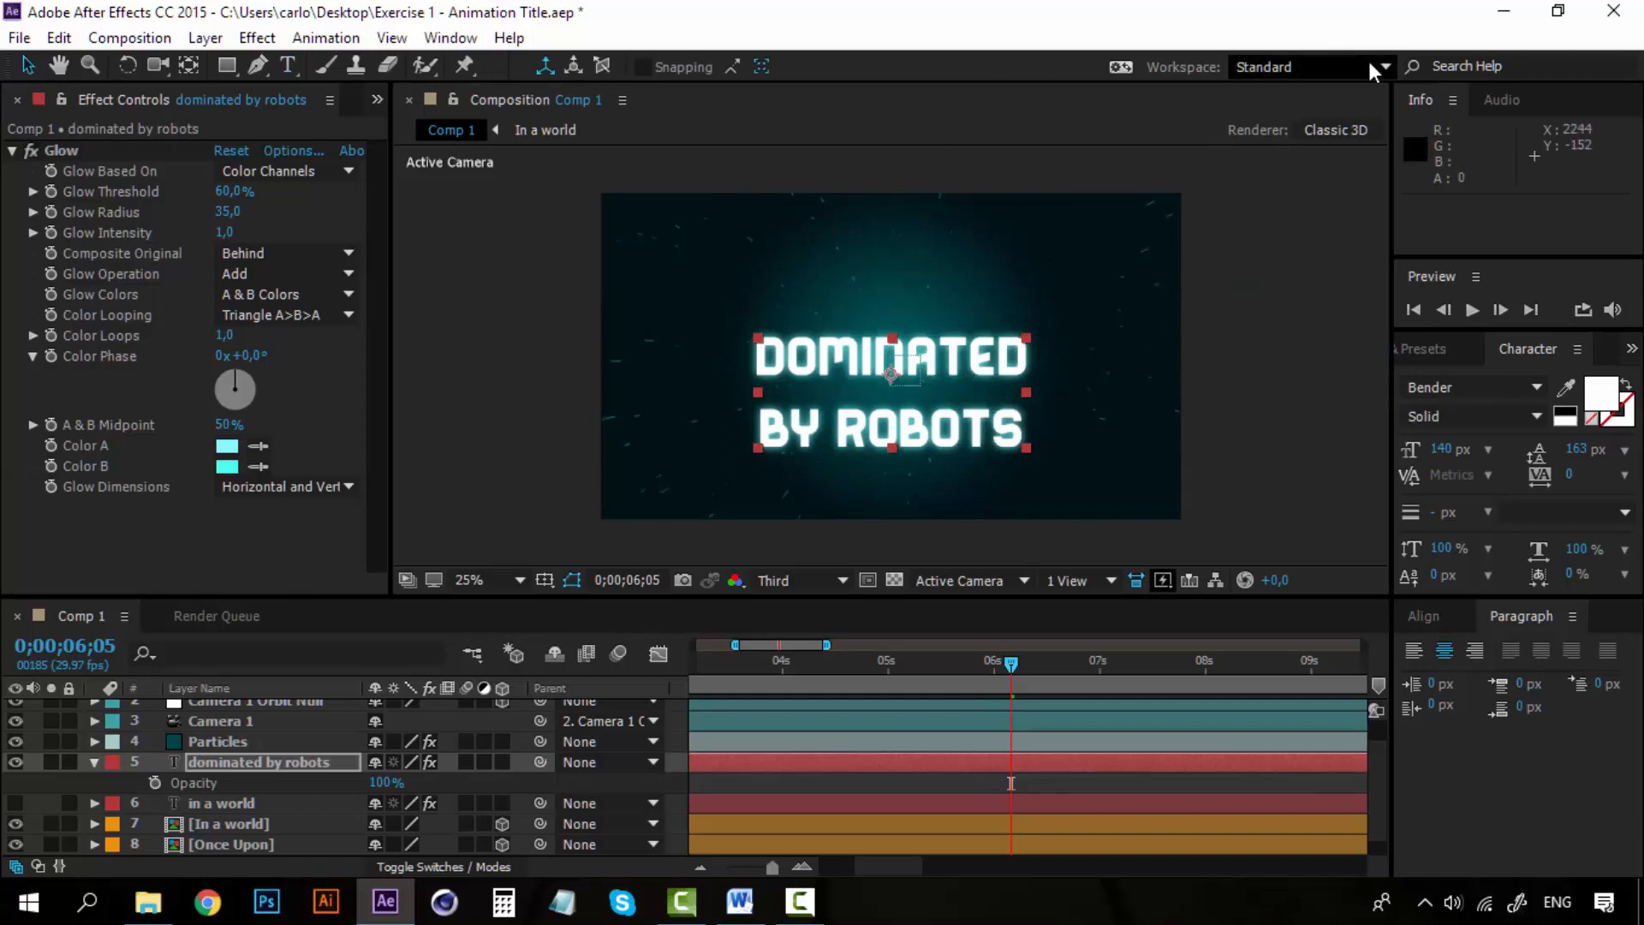
# Step: Center the white dominated by robots text horizontally and vertically in the composition
pyautogui.click(1425, 616)
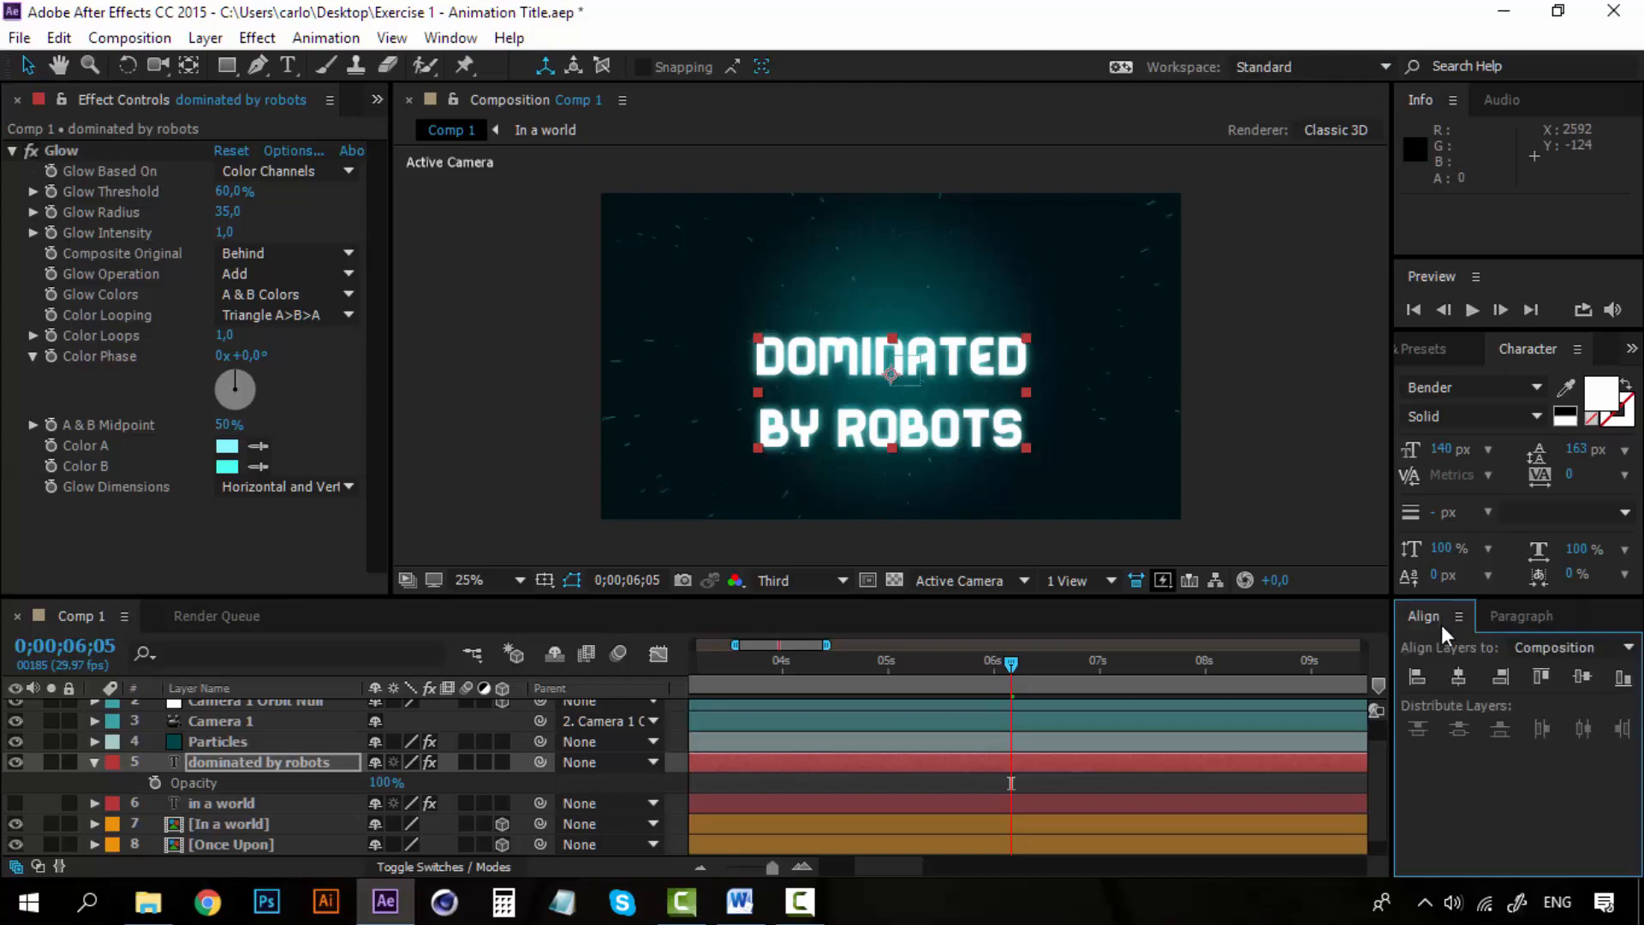
pyautogui.click(1458, 678)
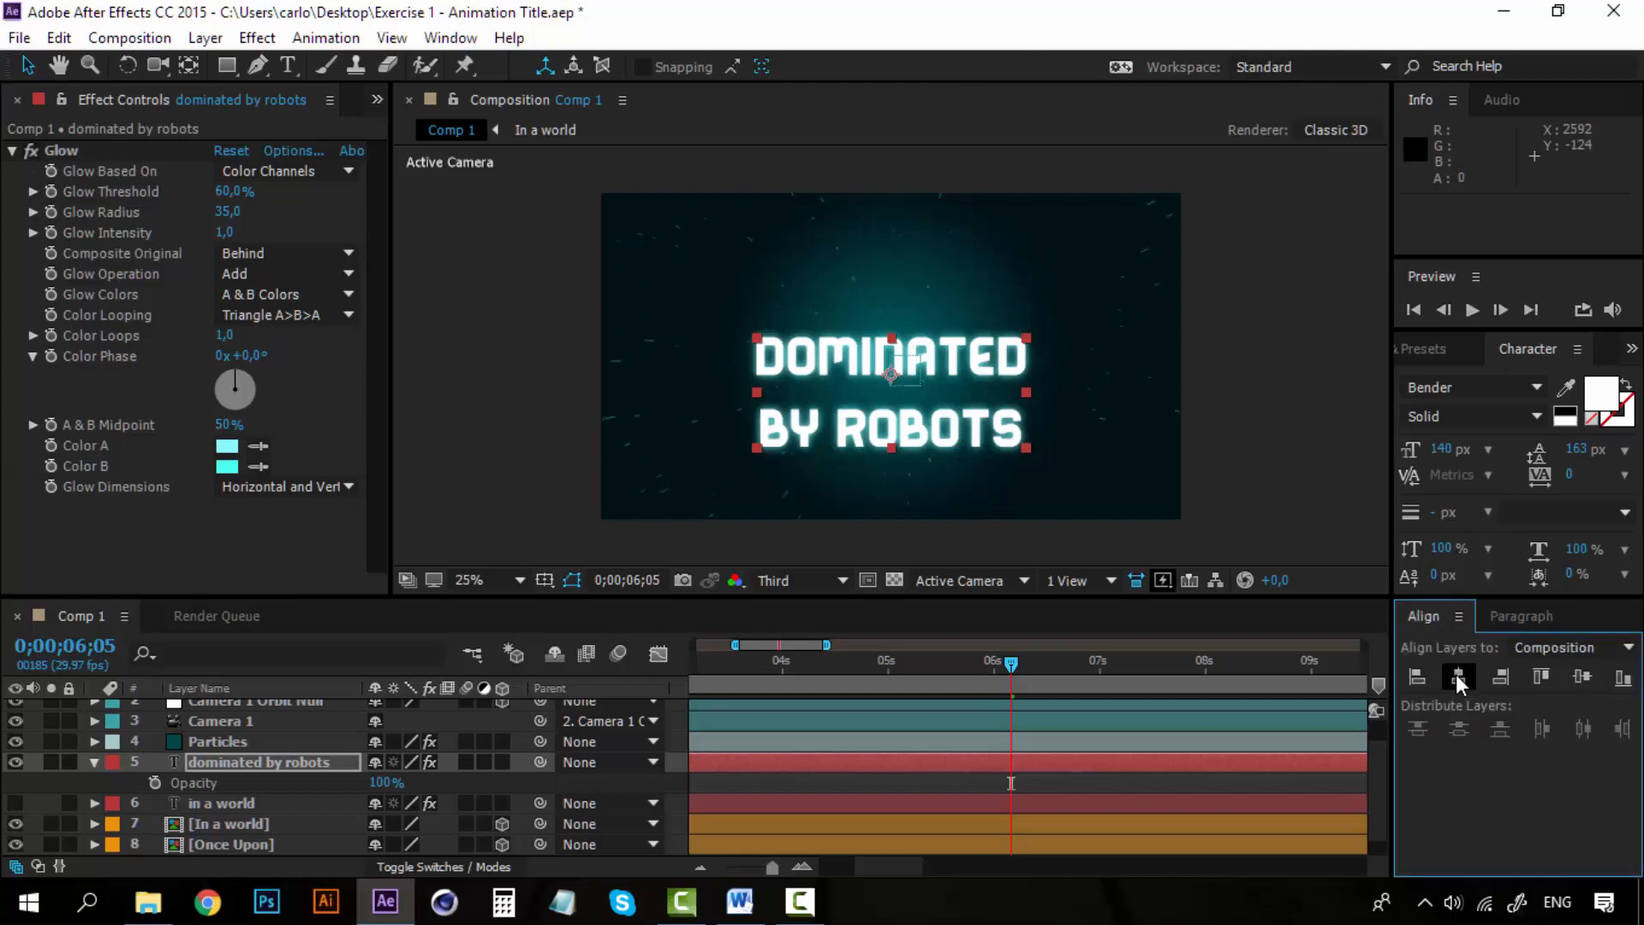
pyautogui.click(1581, 677)
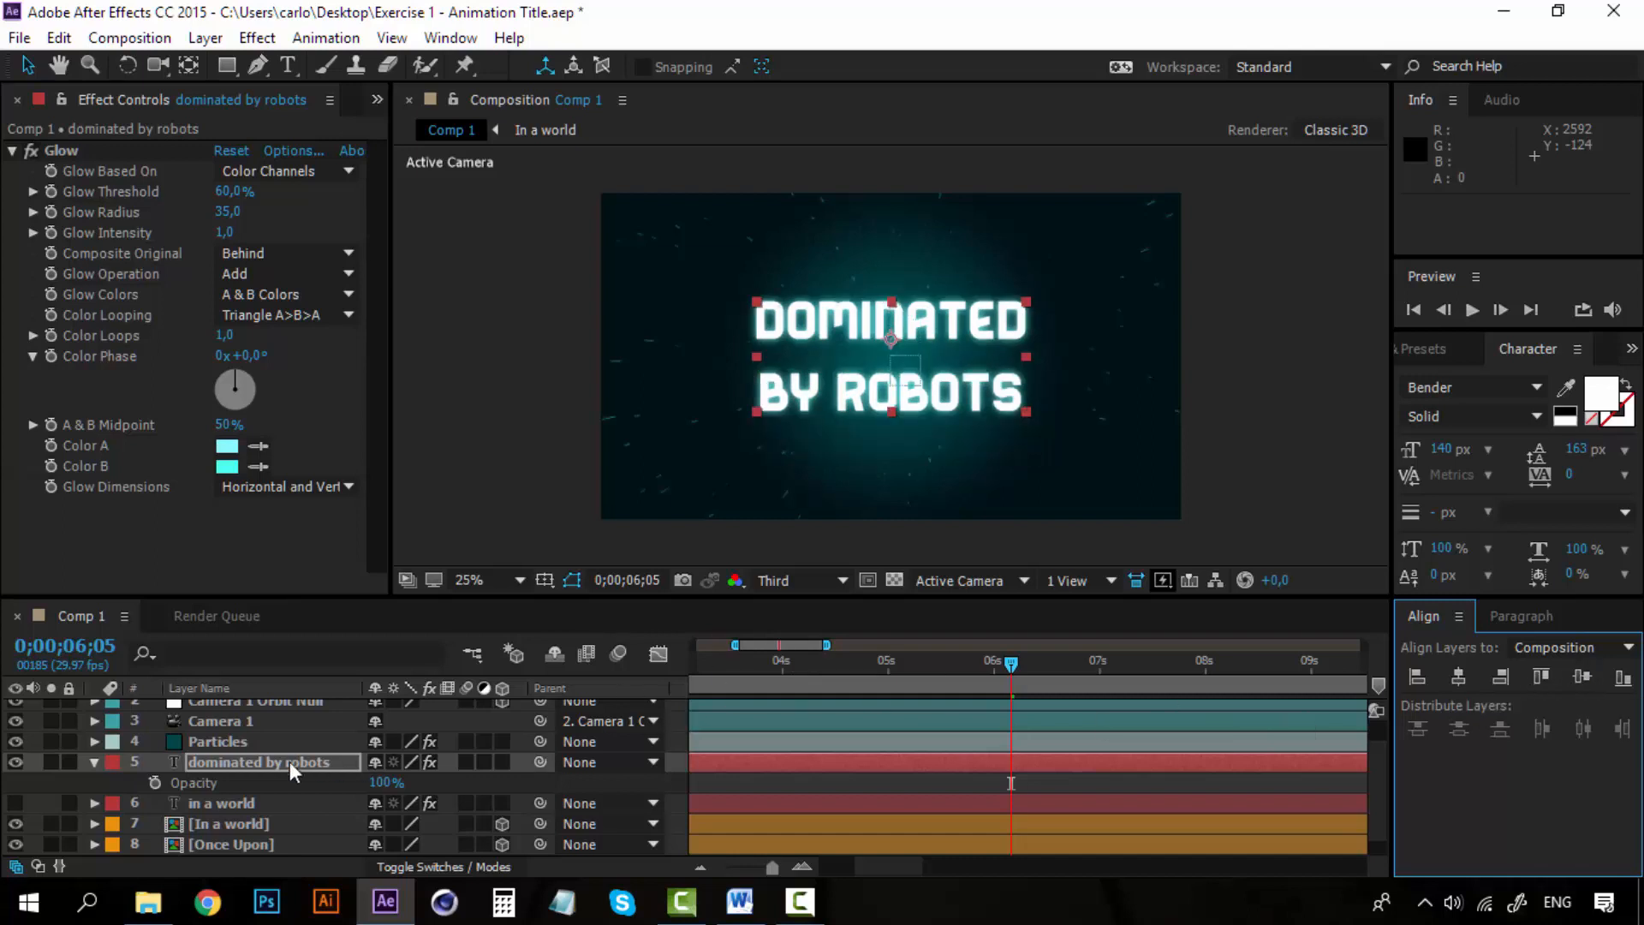
# Step: Hide the white dominated by robots layer, then show and select the cyan in a world text layer
pyautogui.click(13, 762)
pyautogui.click(15, 803)
pyautogui.click(230, 803)
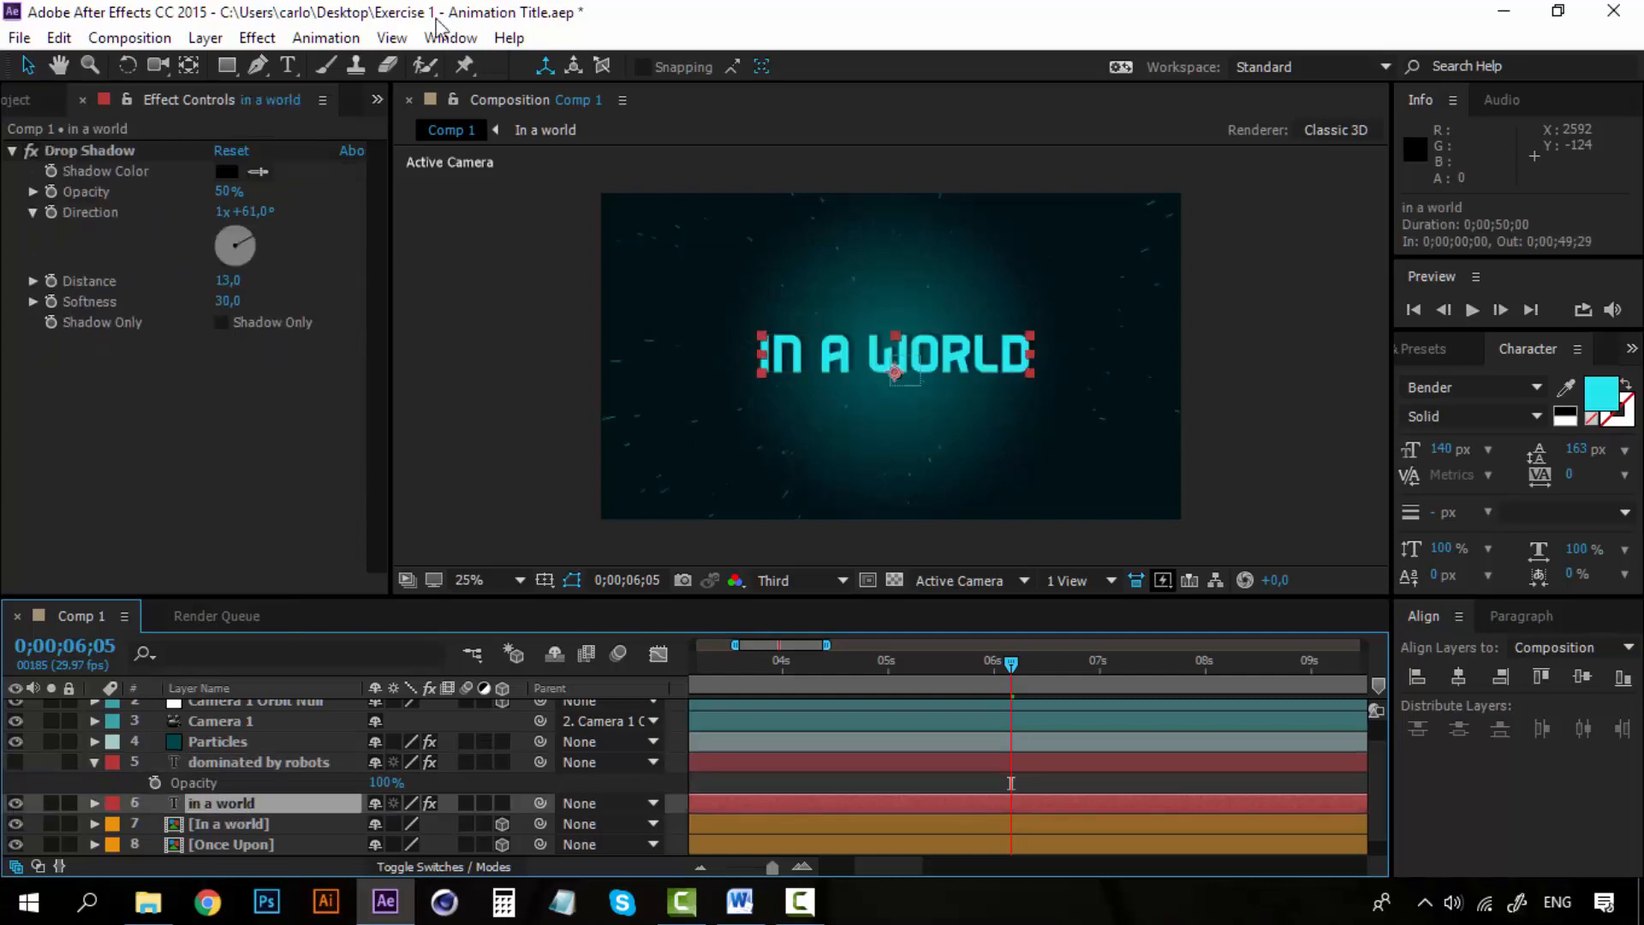
# Step: Replace the cyan layer's text with "dominated by robots", breaking the line before "by"
pyautogui.click(288, 65)
pyautogui.tripleClick(942, 355)
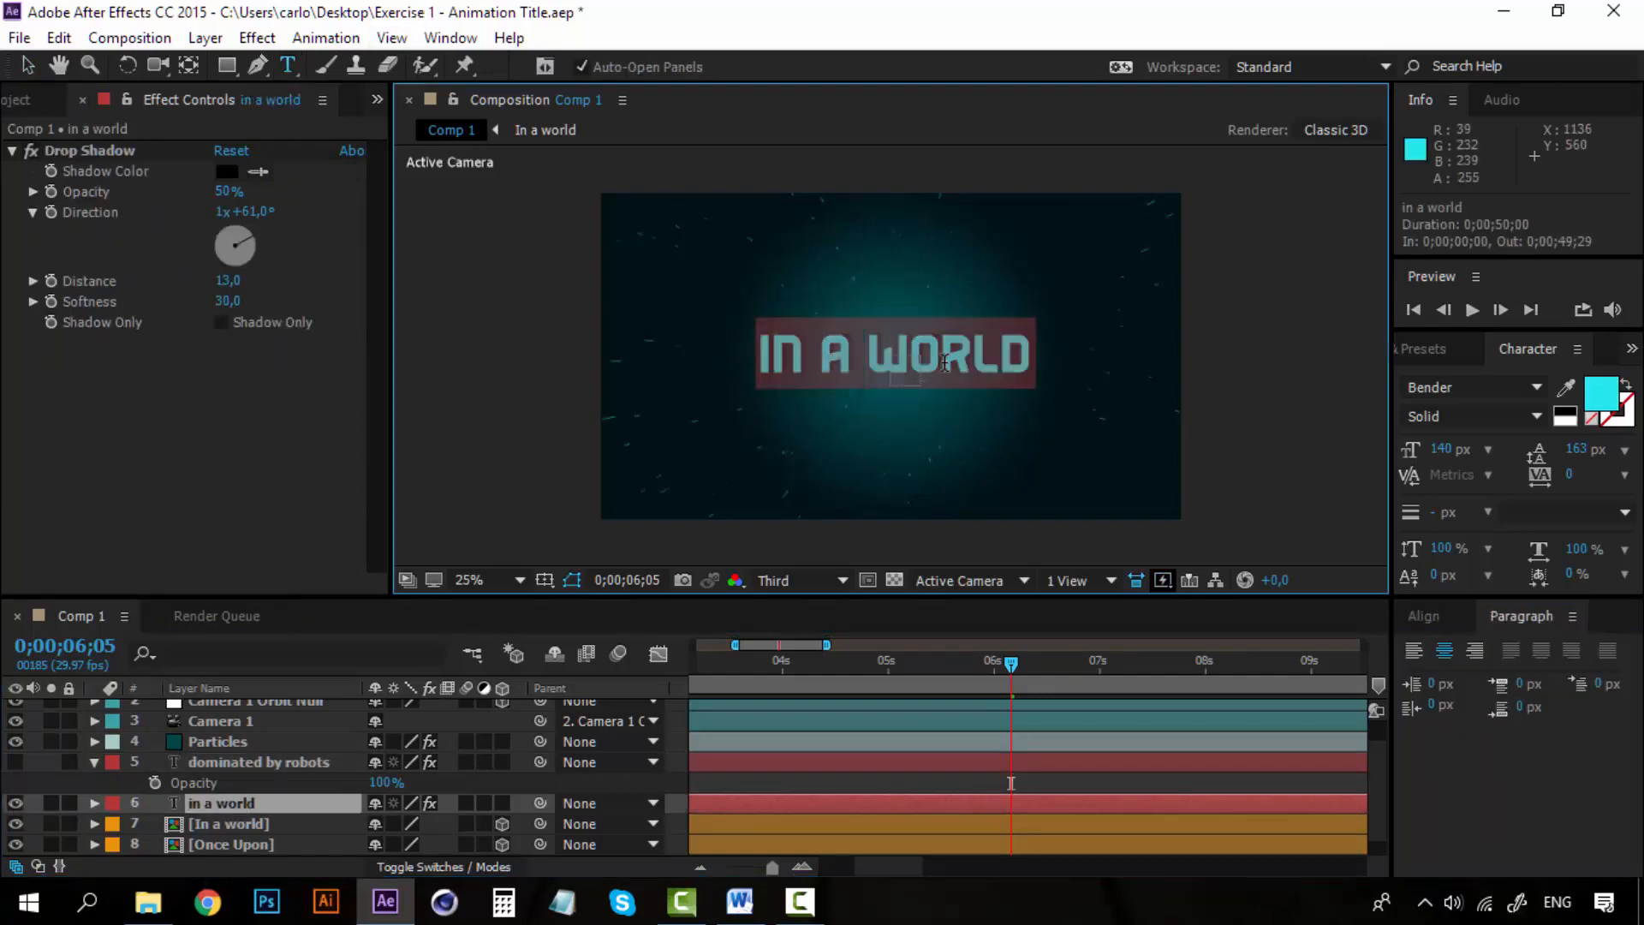
pyautogui.write('dominated')
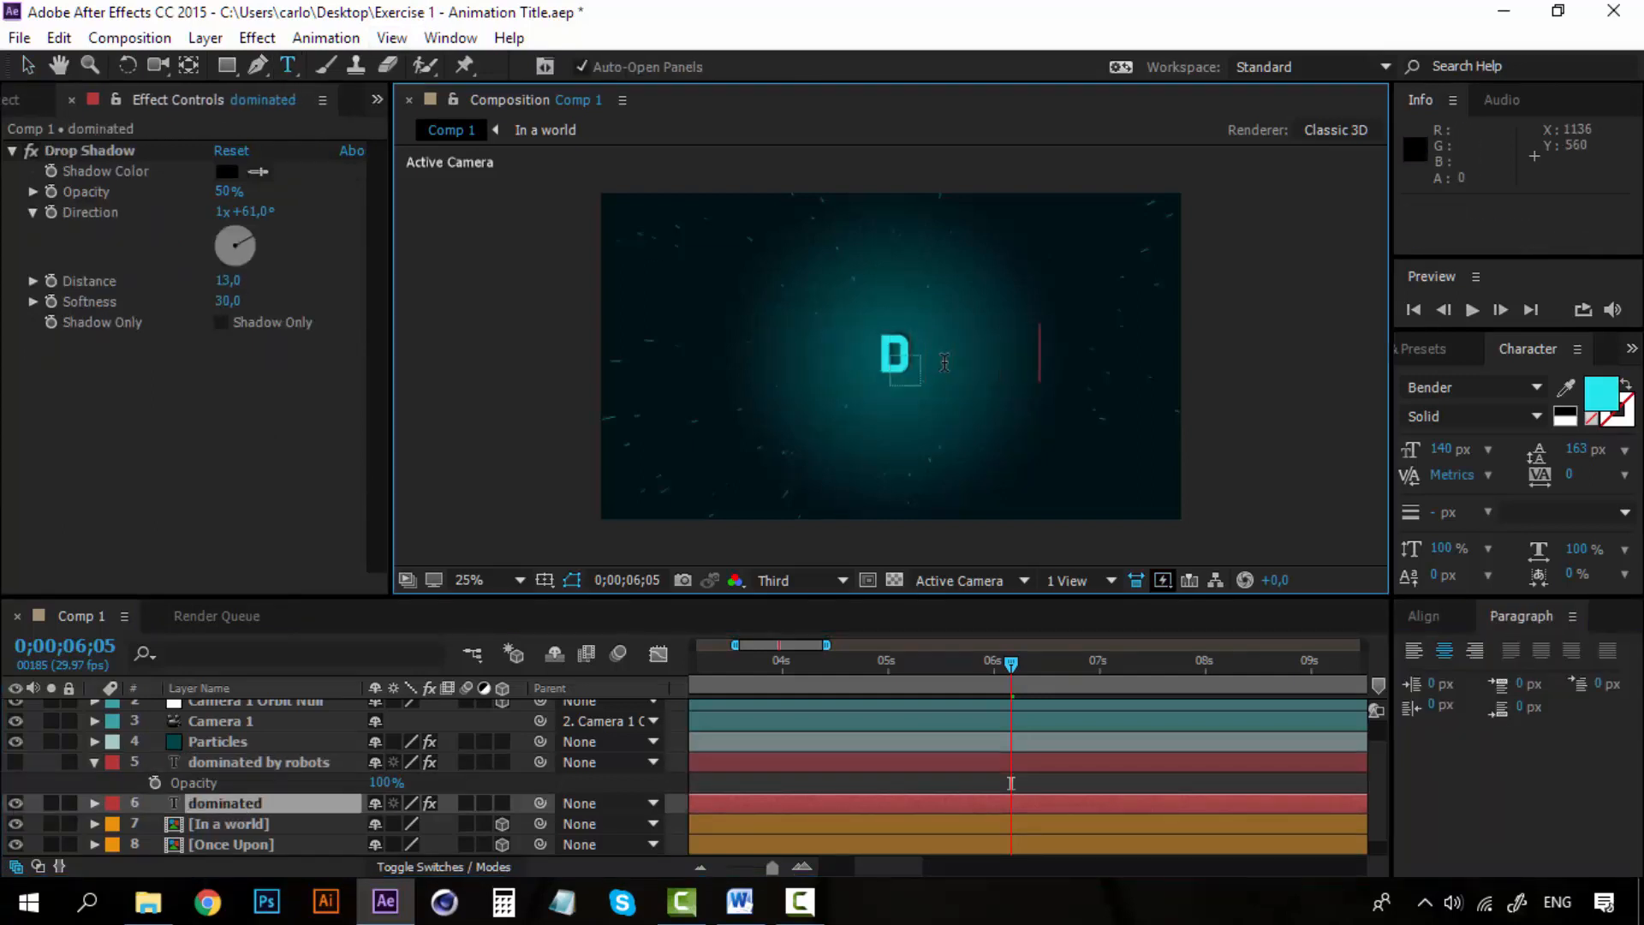
pyautogui.press('Return')
pyautogui.write('b')
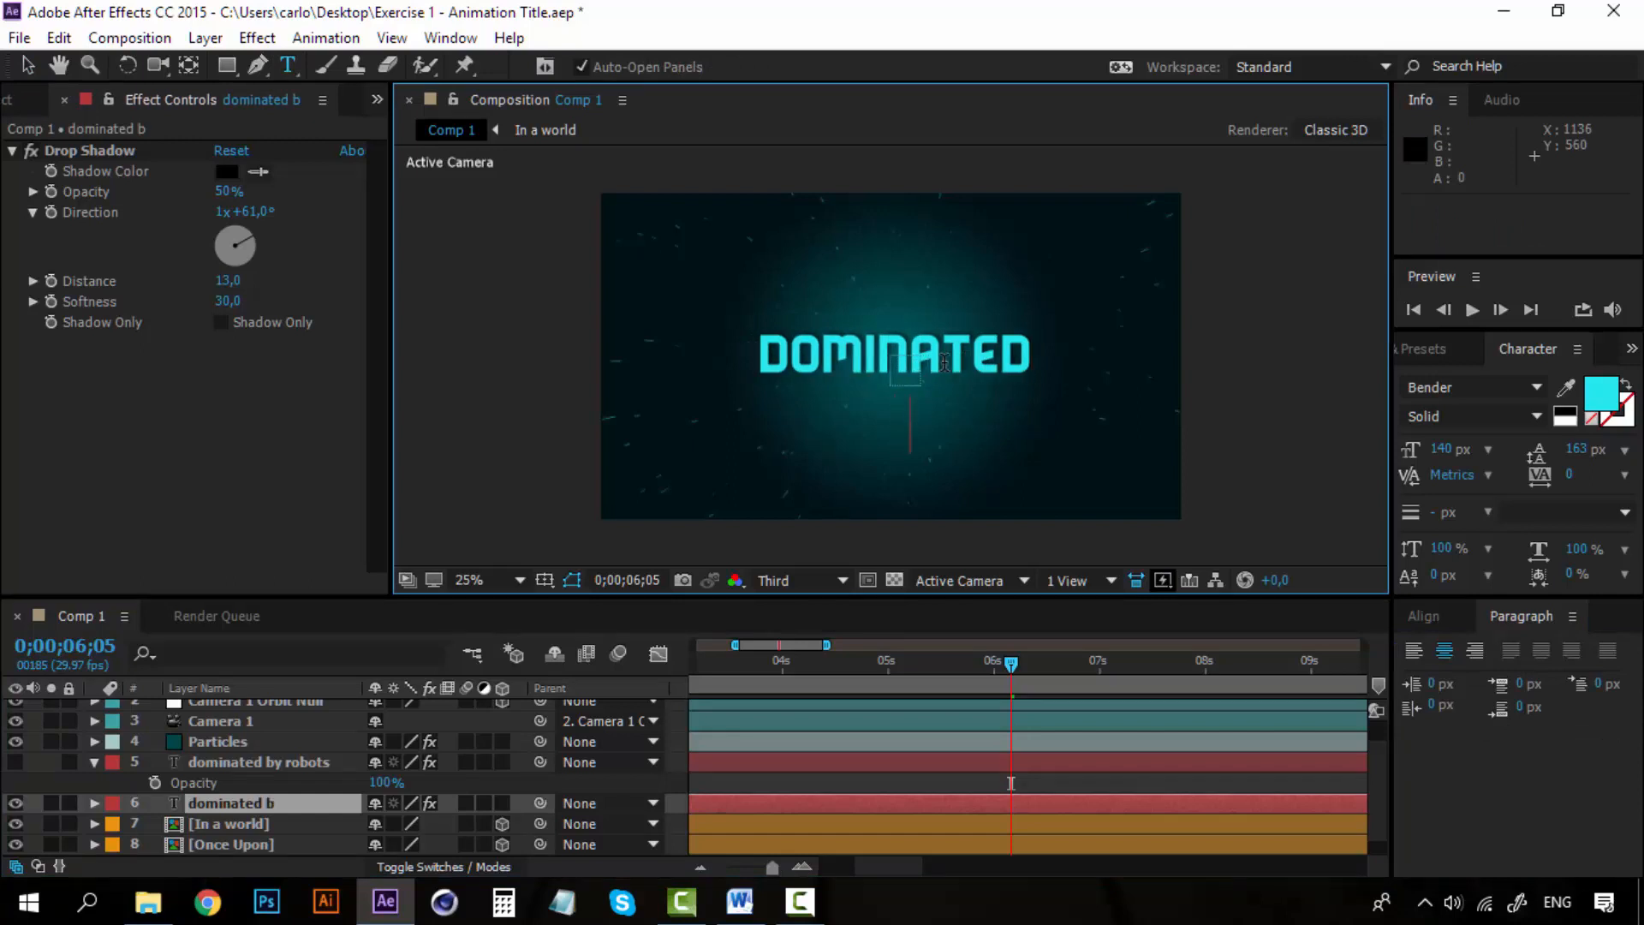
pyautogui.write('y robots')
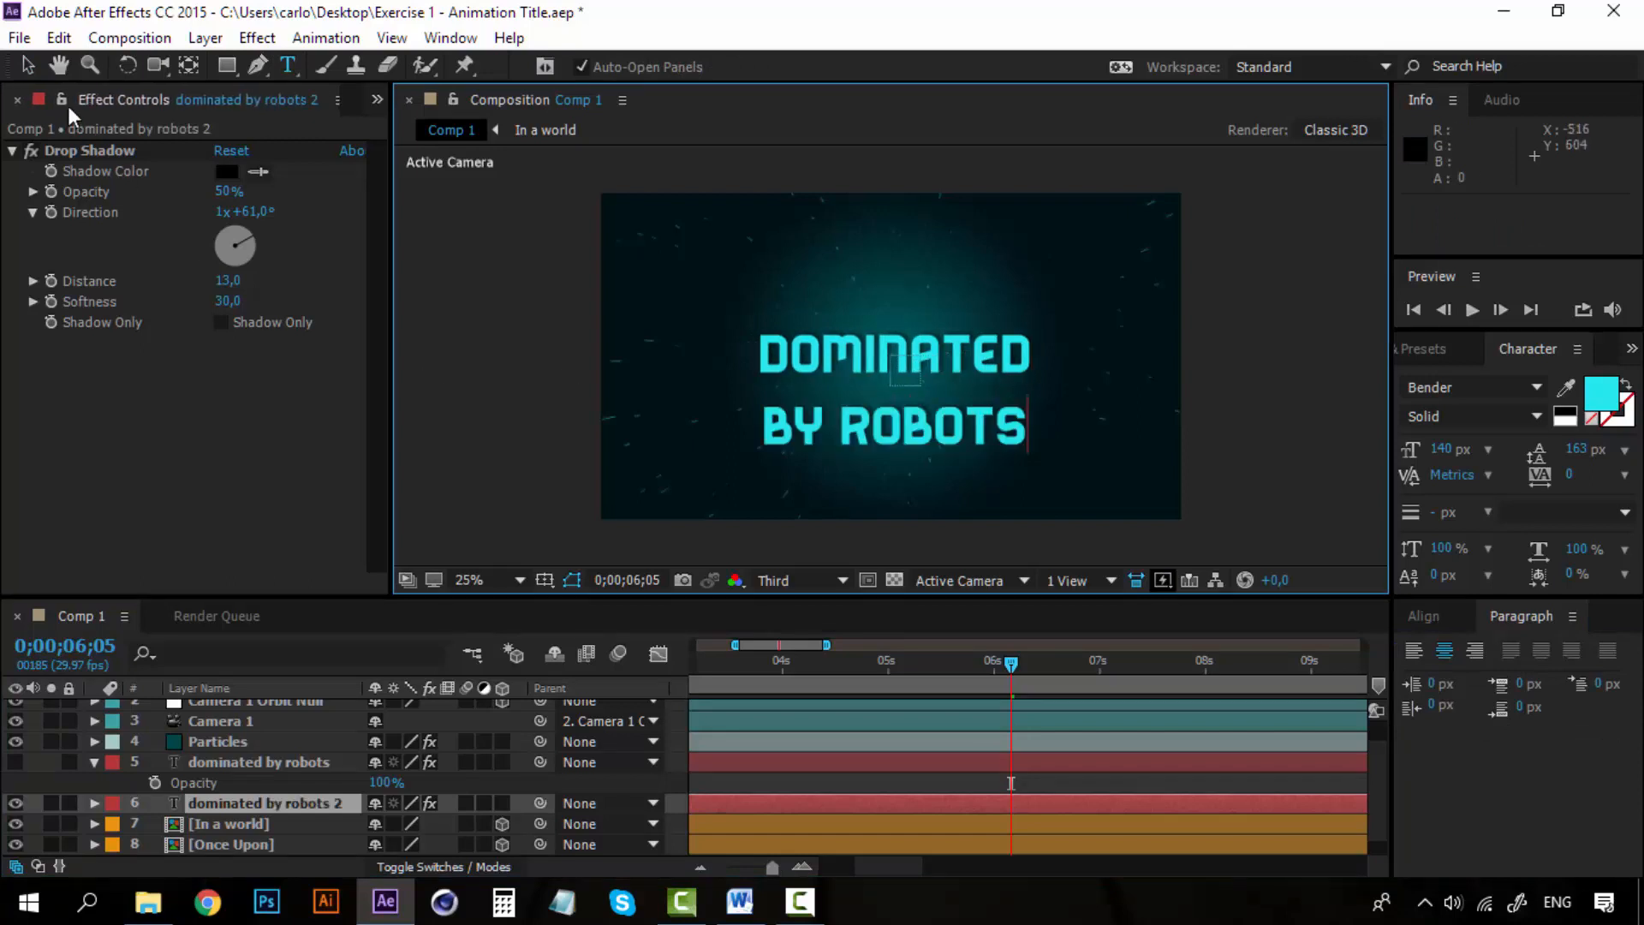
pyautogui.click(31, 68)
# Step: Center the cyan dominated by robots 2 text in the composition and show the white text layer again
pyautogui.click(1424, 616)
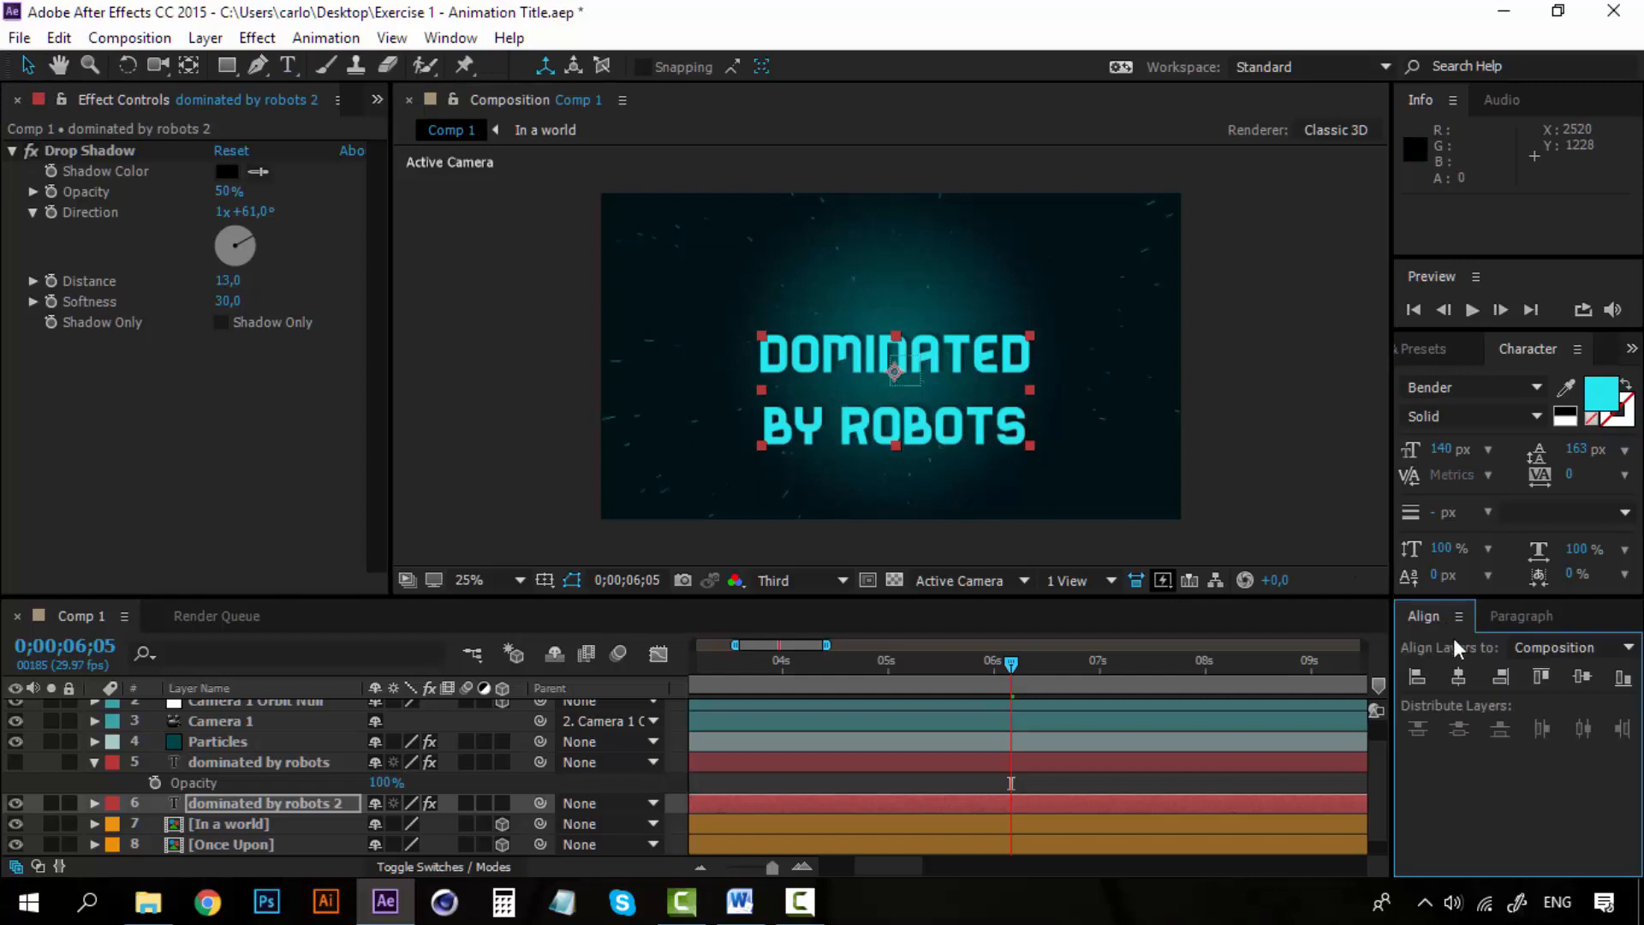
pyautogui.click(1582, 676)
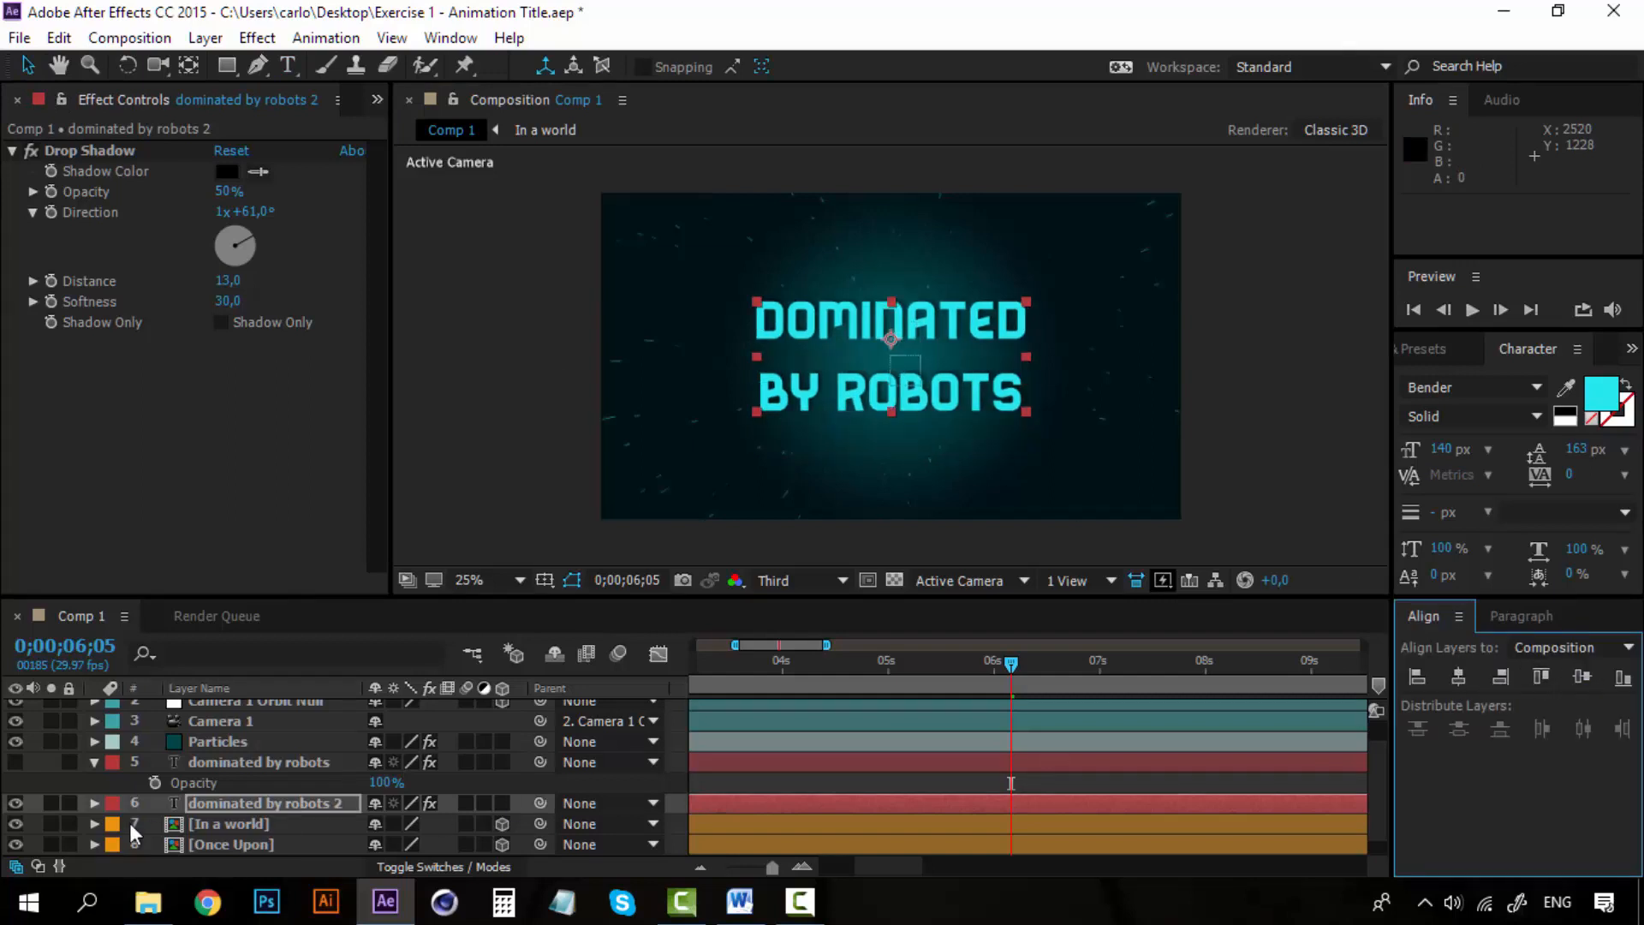
pyautogui.click(15, 761)
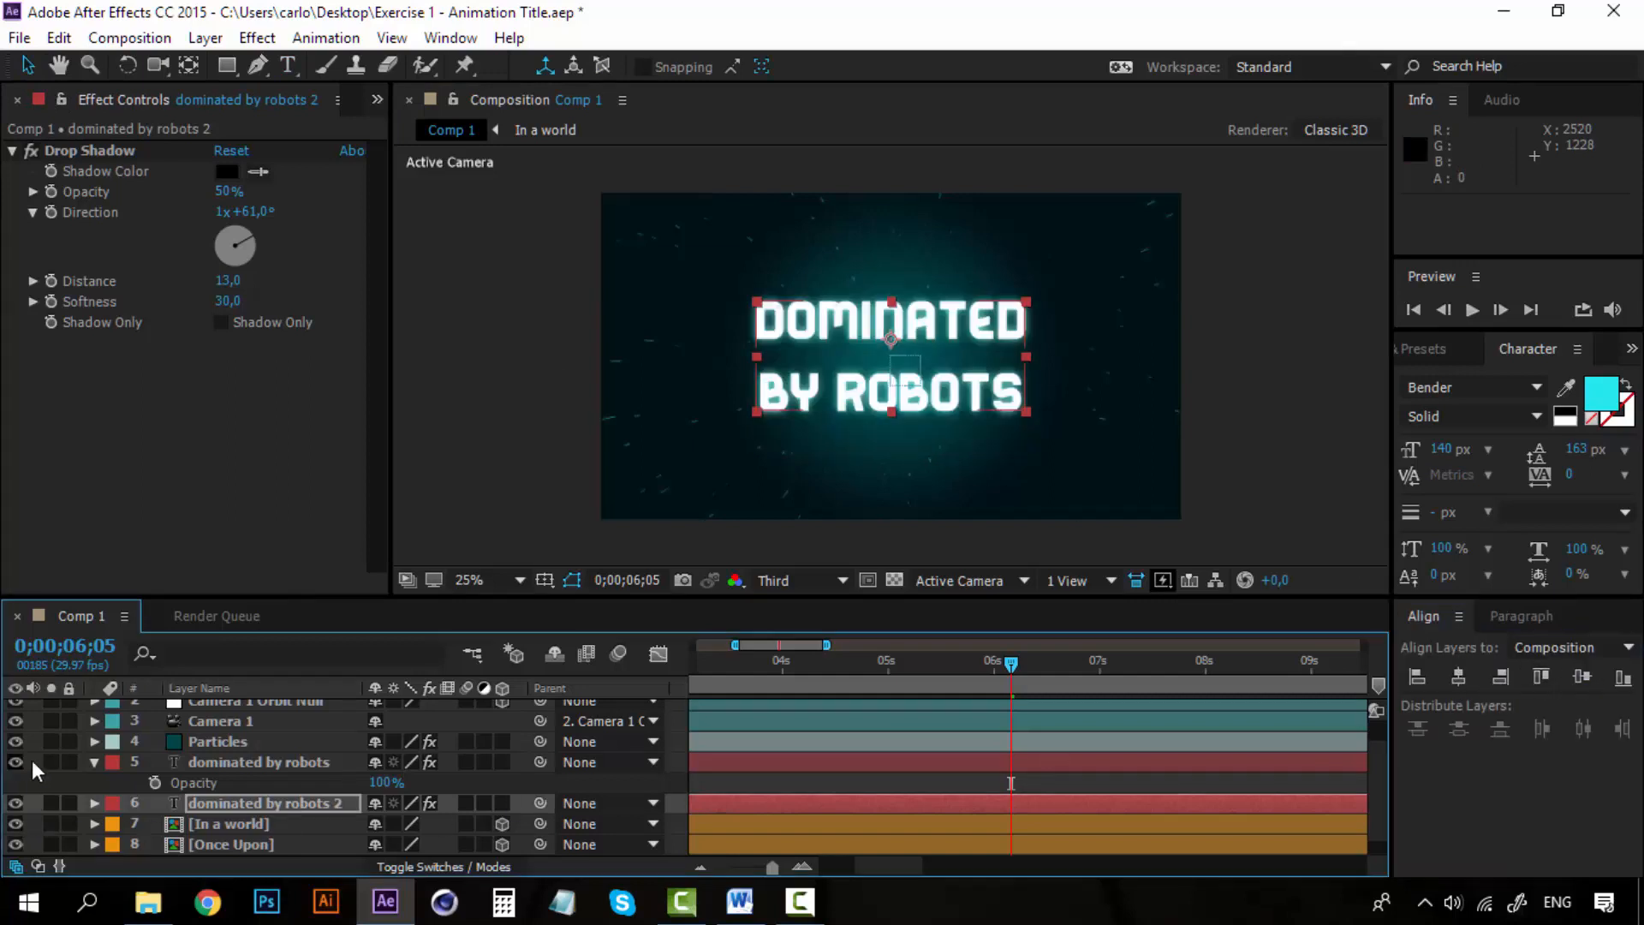
# Step: Nudge the cyan dominated by robots 2 layer right and up to about 974.6, 474.6, offsetting it behind the white text
pyautogui.click(287, 801)
pyautogui.click(300, 764)
pyautogui.click(299, 804)
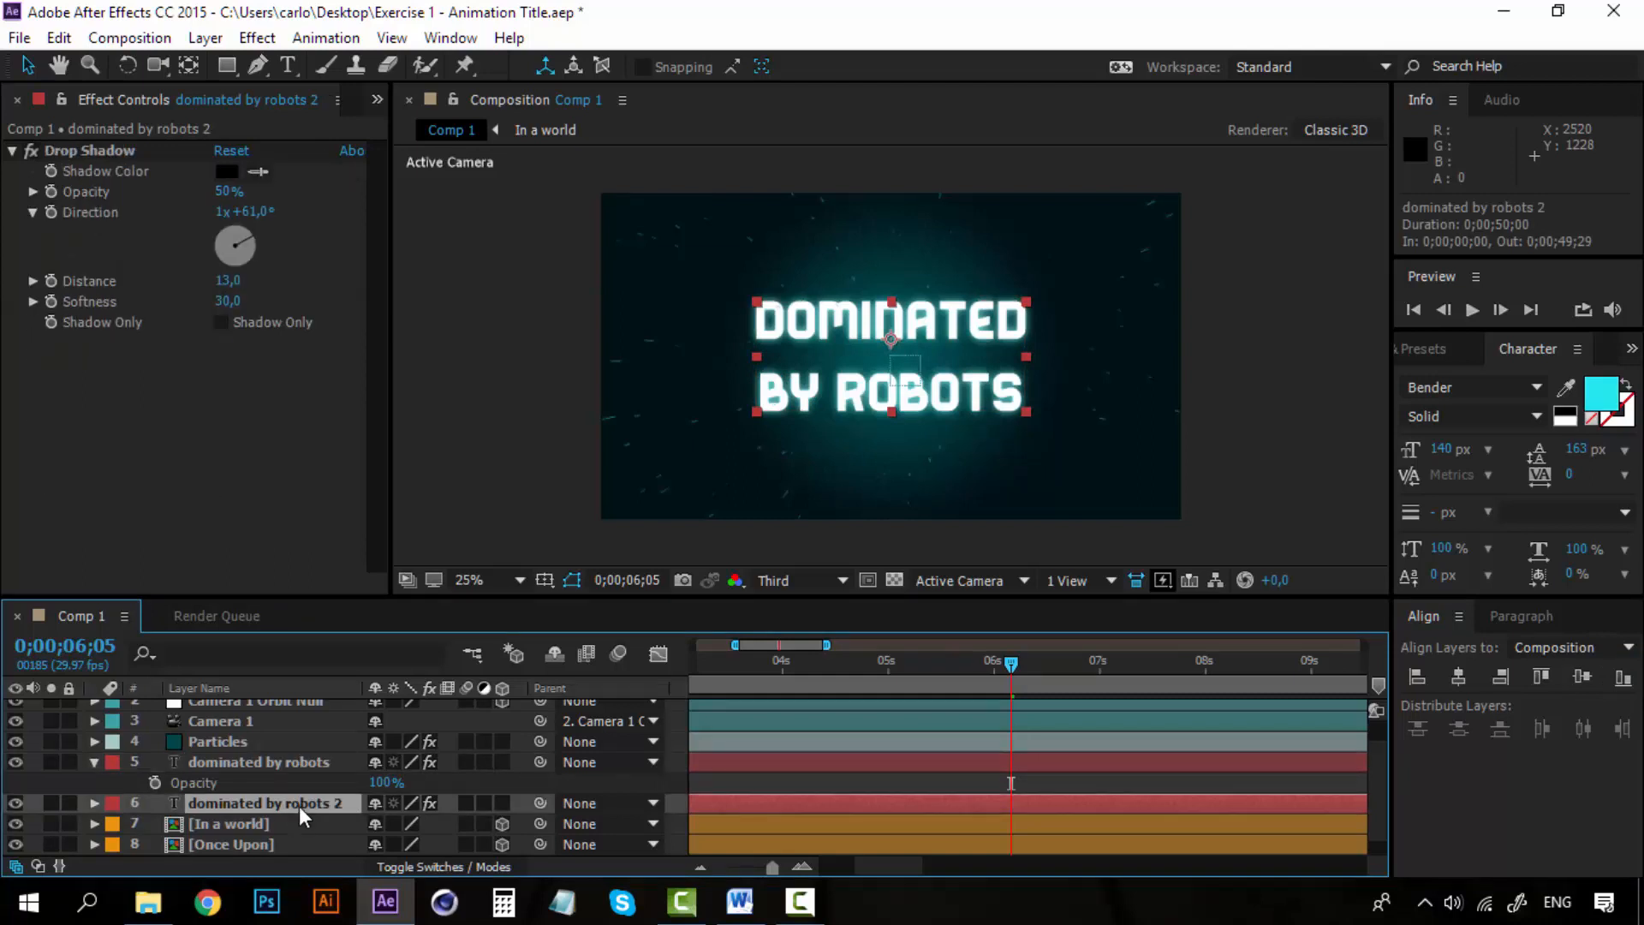
pyautogui.press('Right')
pyautogui.press('Right')
pyautogui.press('Right')
pyautogui.press('Right')
pyautogui.press('Up')
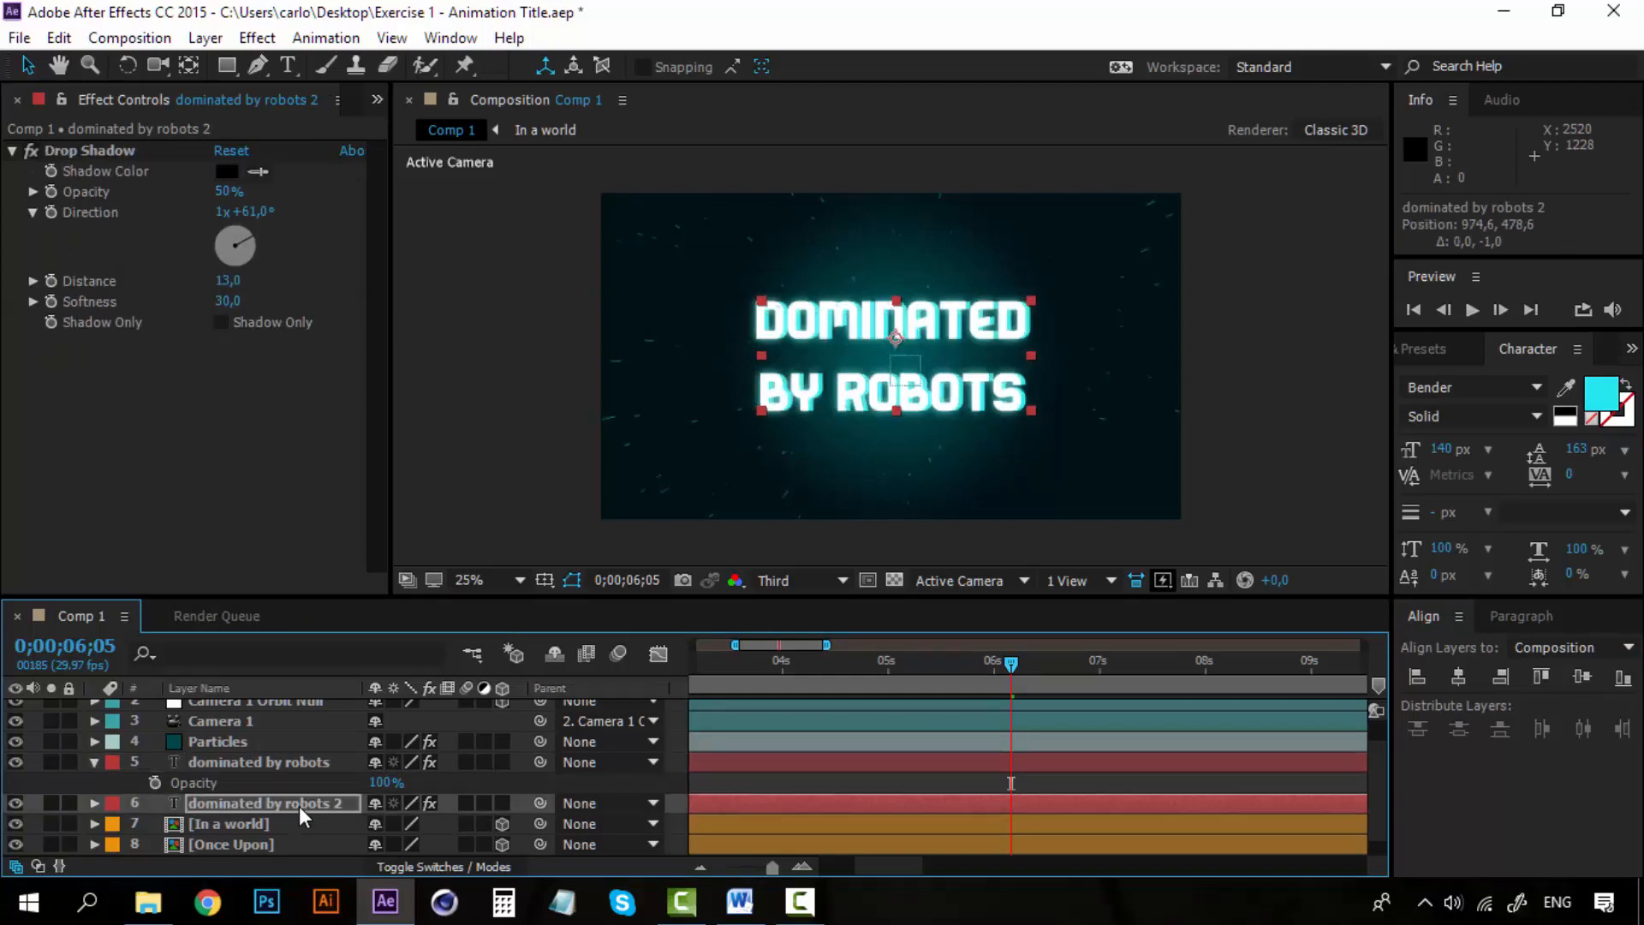
pyautogui.press('Up')
pyautogui.press('Up')
pyautogui.press('Up')
pyautogui.press('Up')
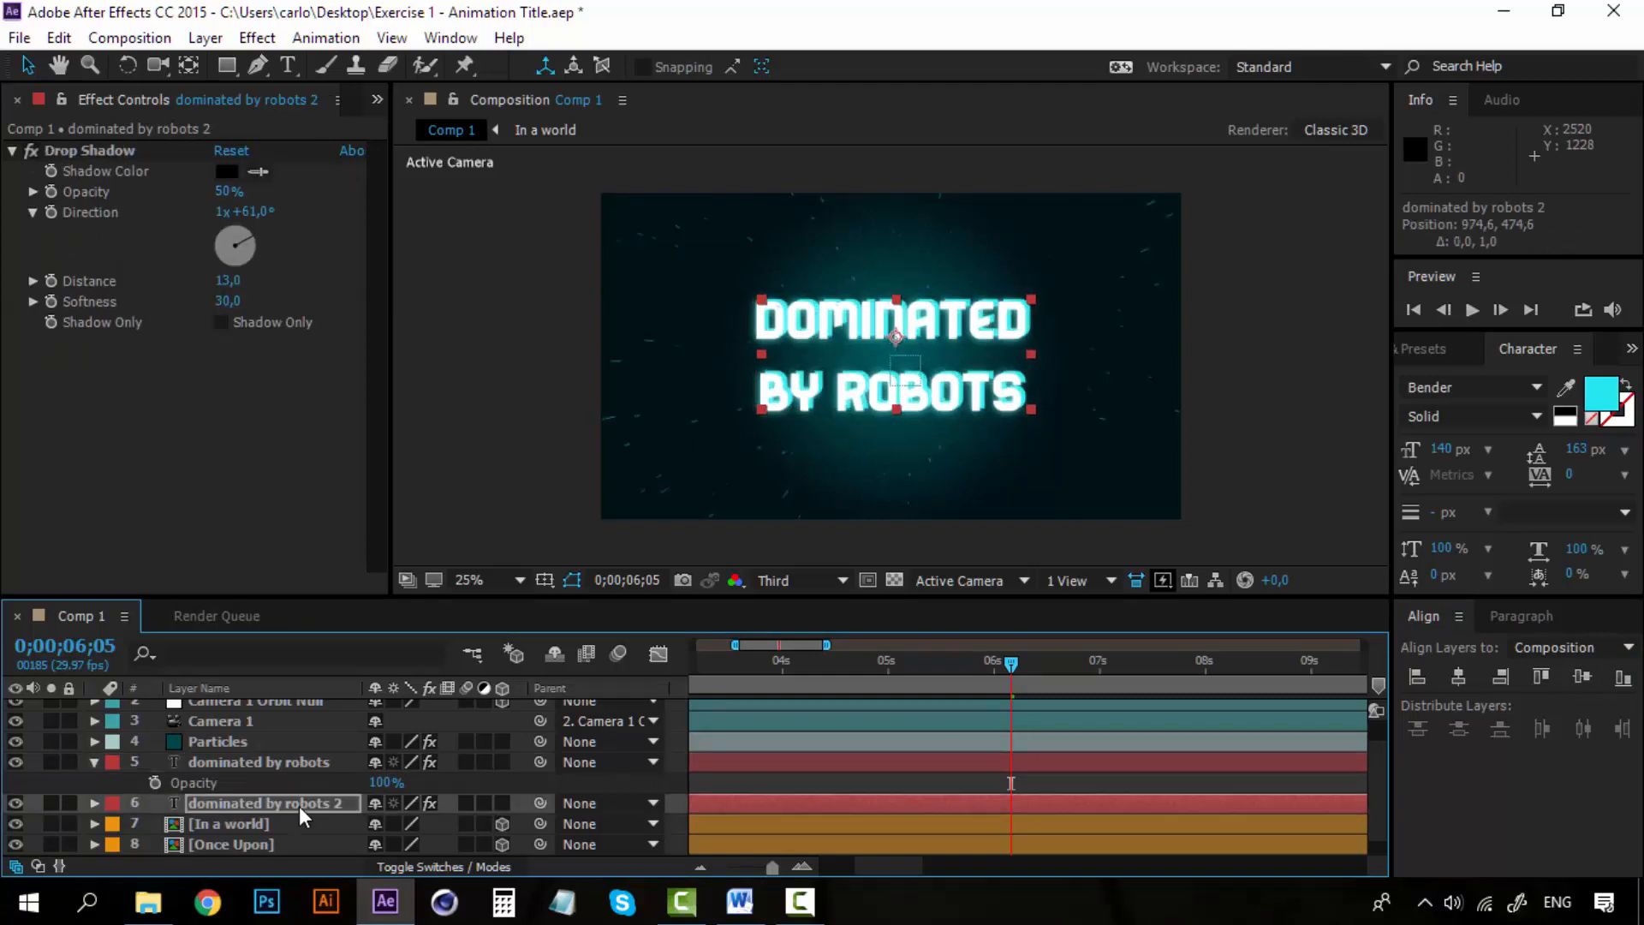
pyautogui.press('Left')
pyautogui.press('Down')
pyautogui.press('Right')
pyautogui.press('Up')
# Step: Pre-compose the two dominated by robots text layers into a new composition named "Dominated"
pyautogui.click(254, 762)
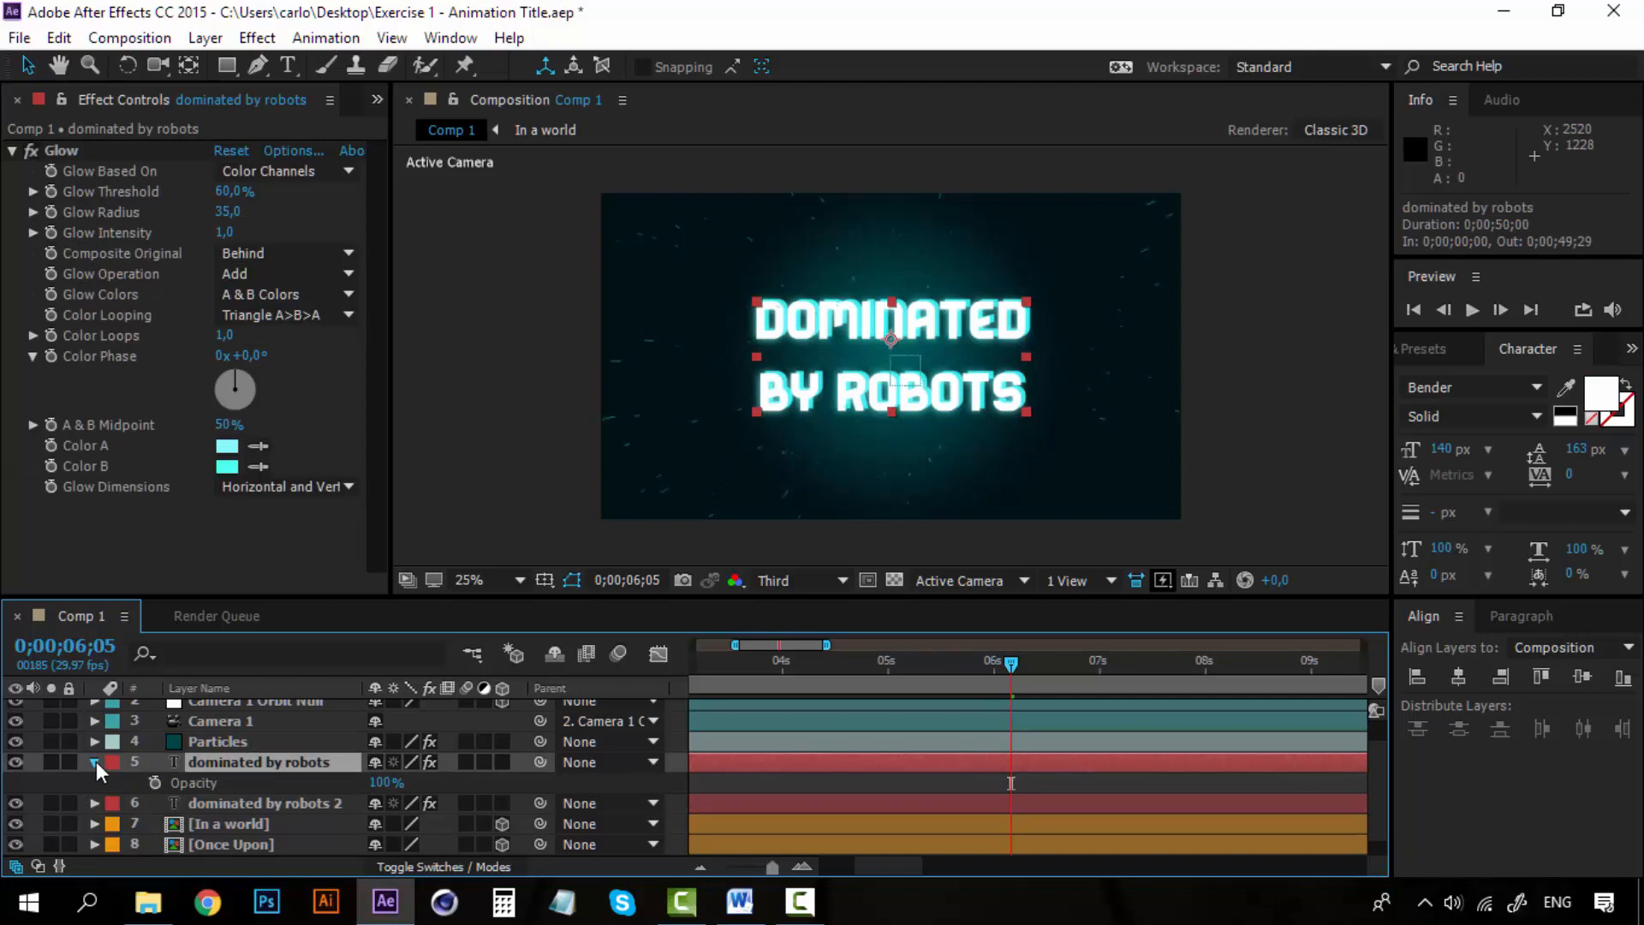
pyautogui.click(95, 762)
pyautogui.keyDown('shift'); pyautogui.click(258, 781); pyautogui.keyUp('shift')
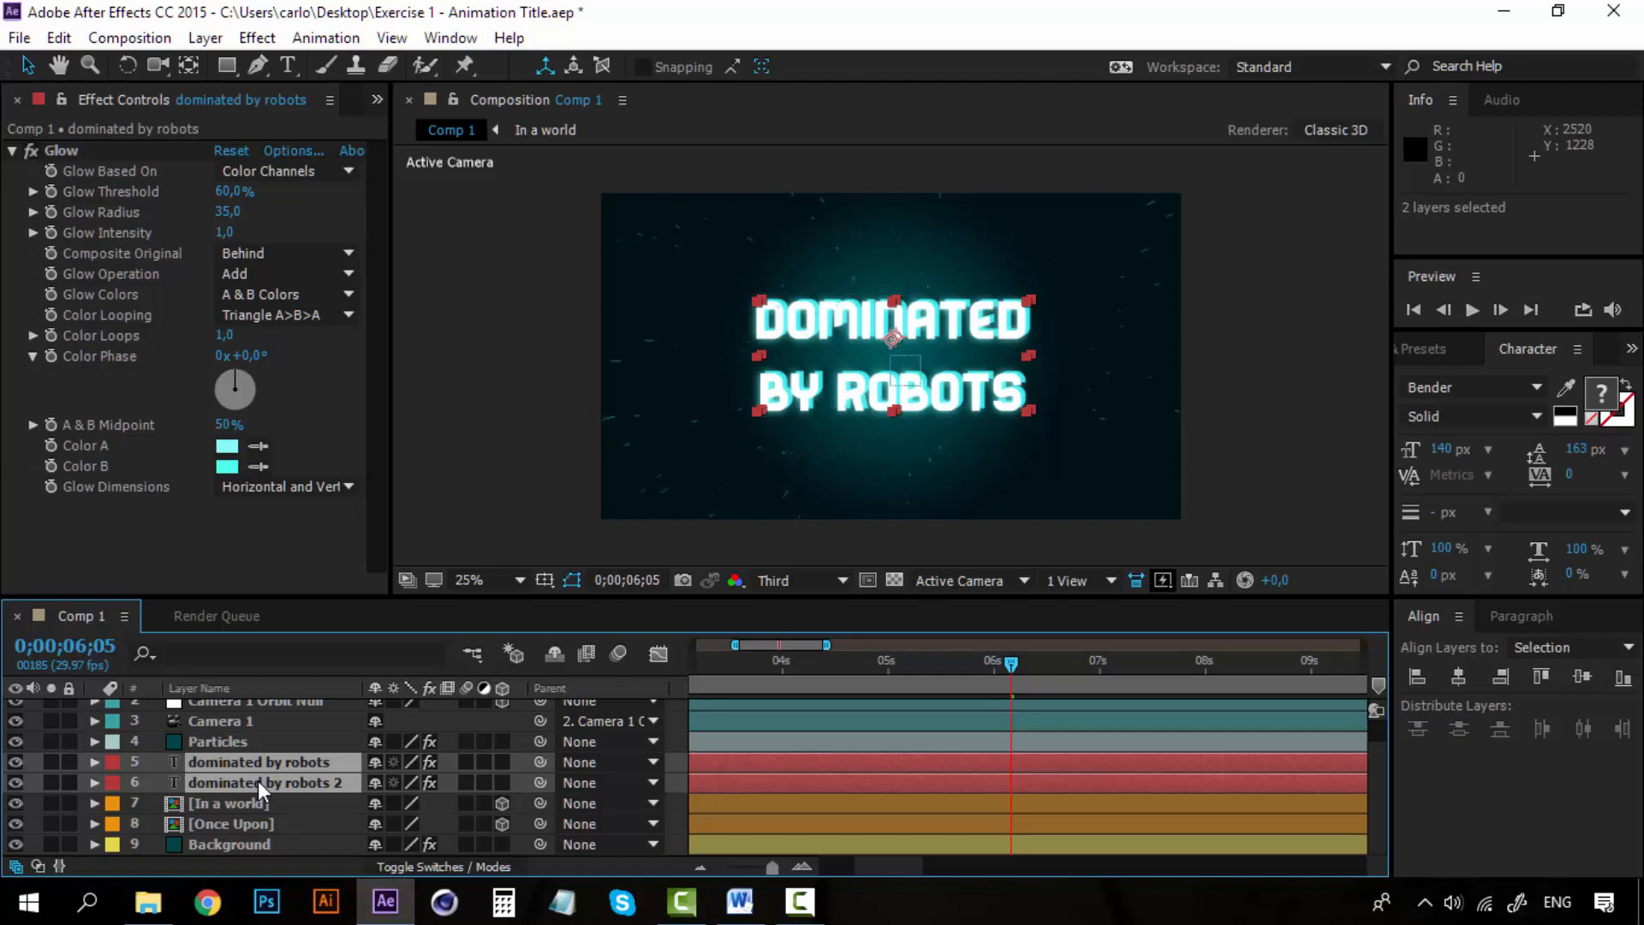
pyautogui.rightClick(258, 779)
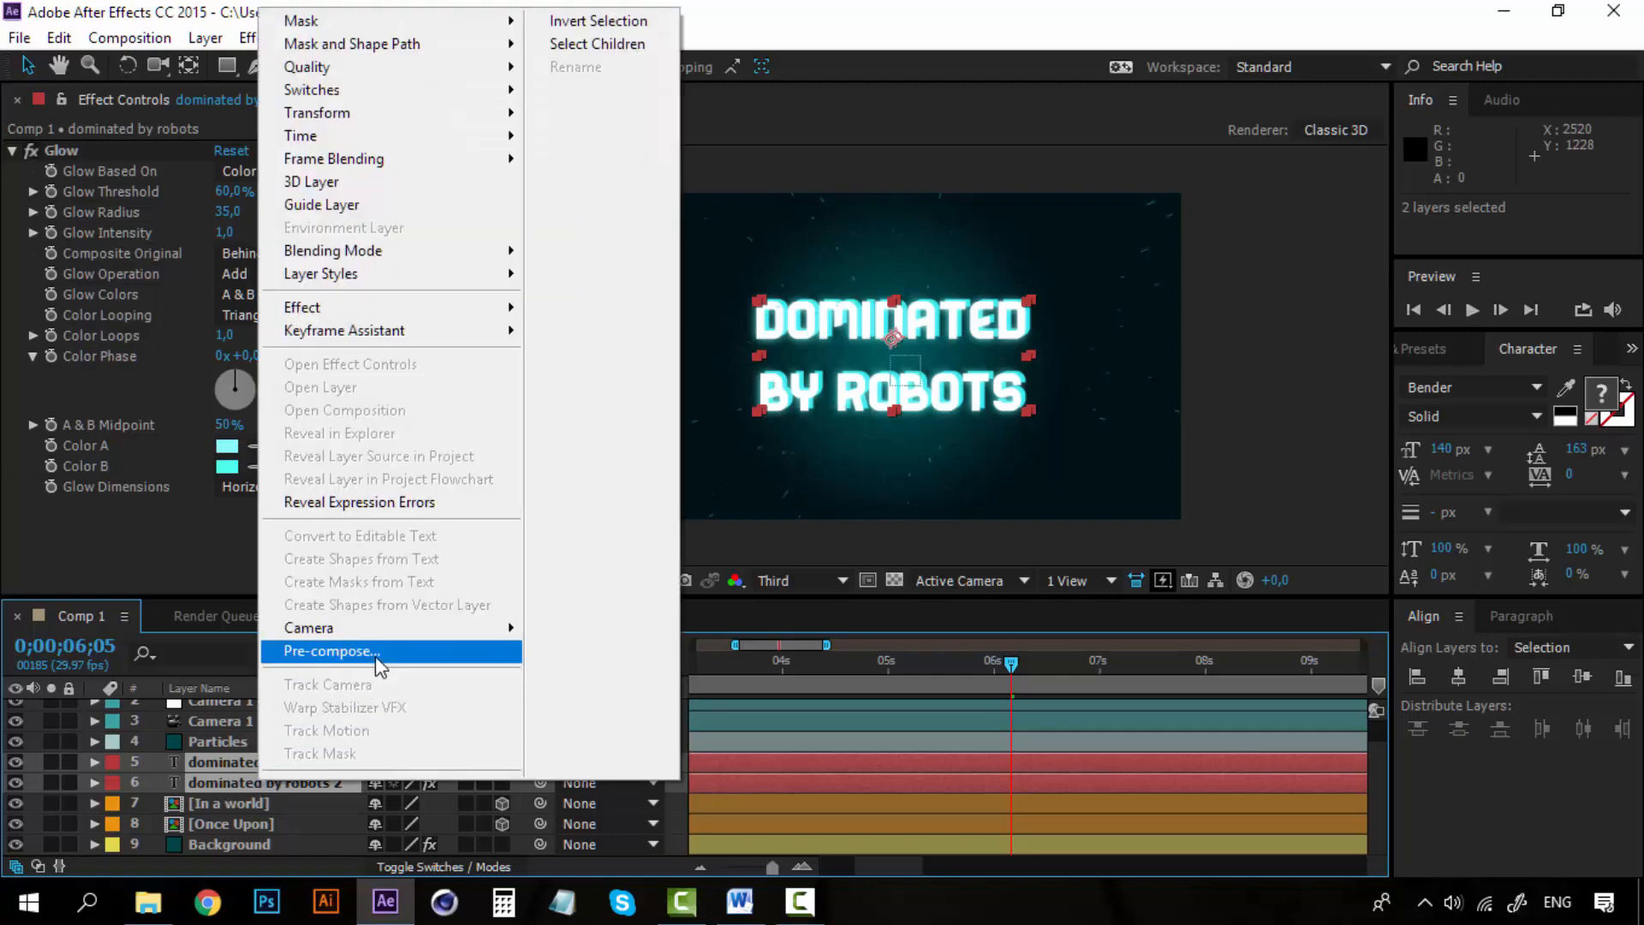
pyautogui.click(375, 652)
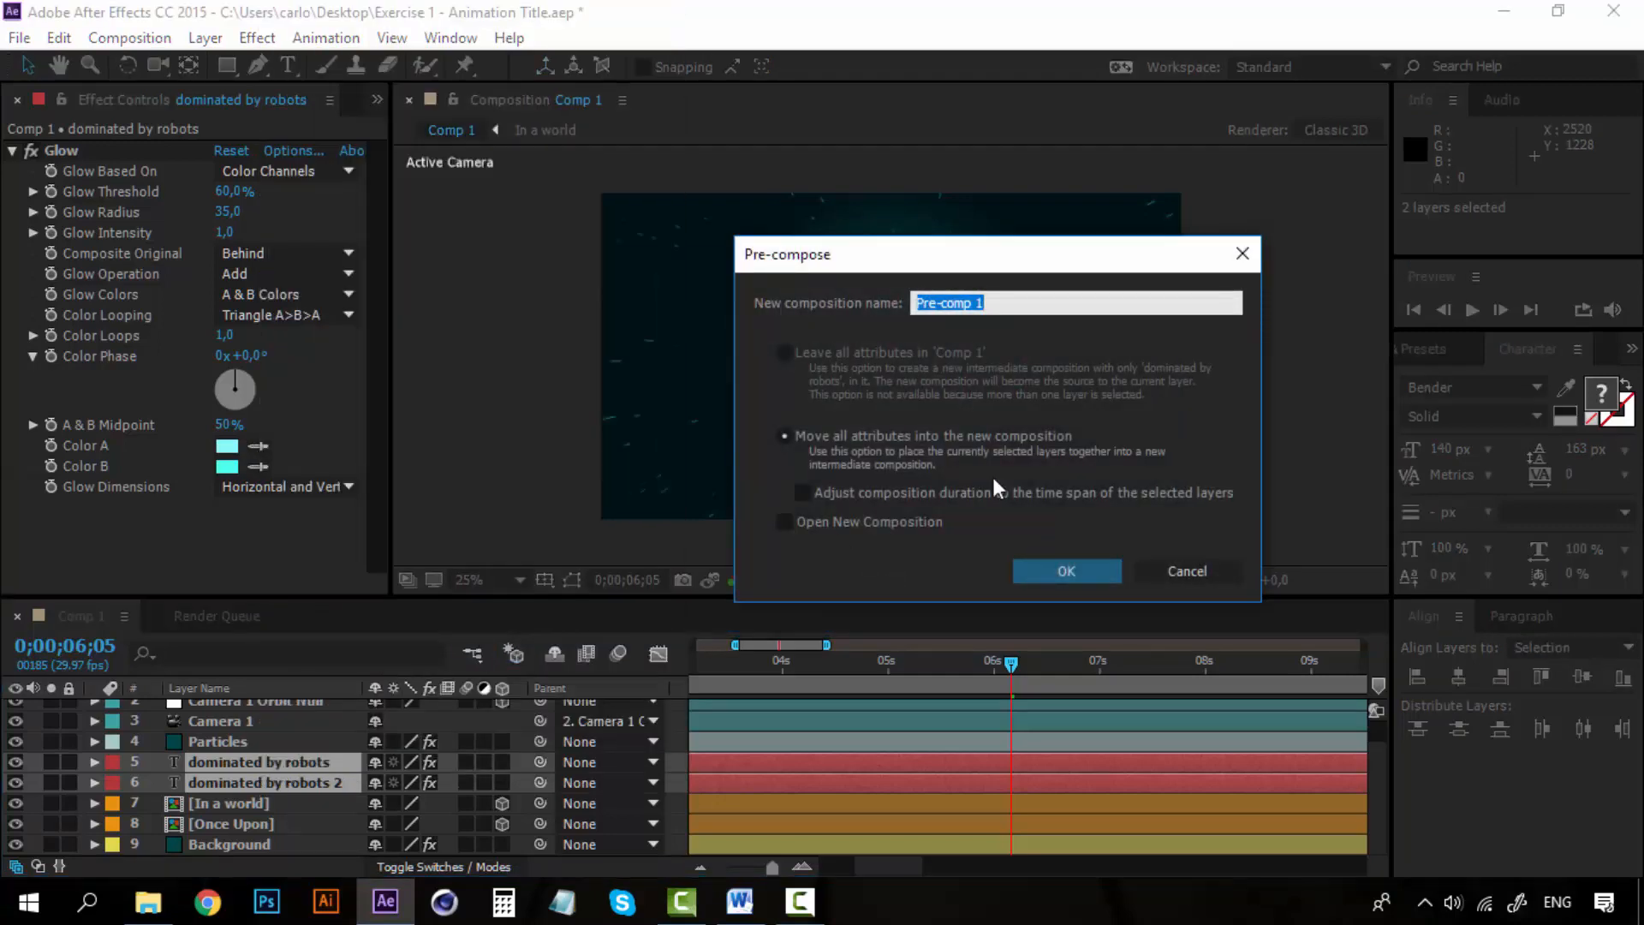
pyautogui.write('Dominated')
pyautogui.click(1074, 576)
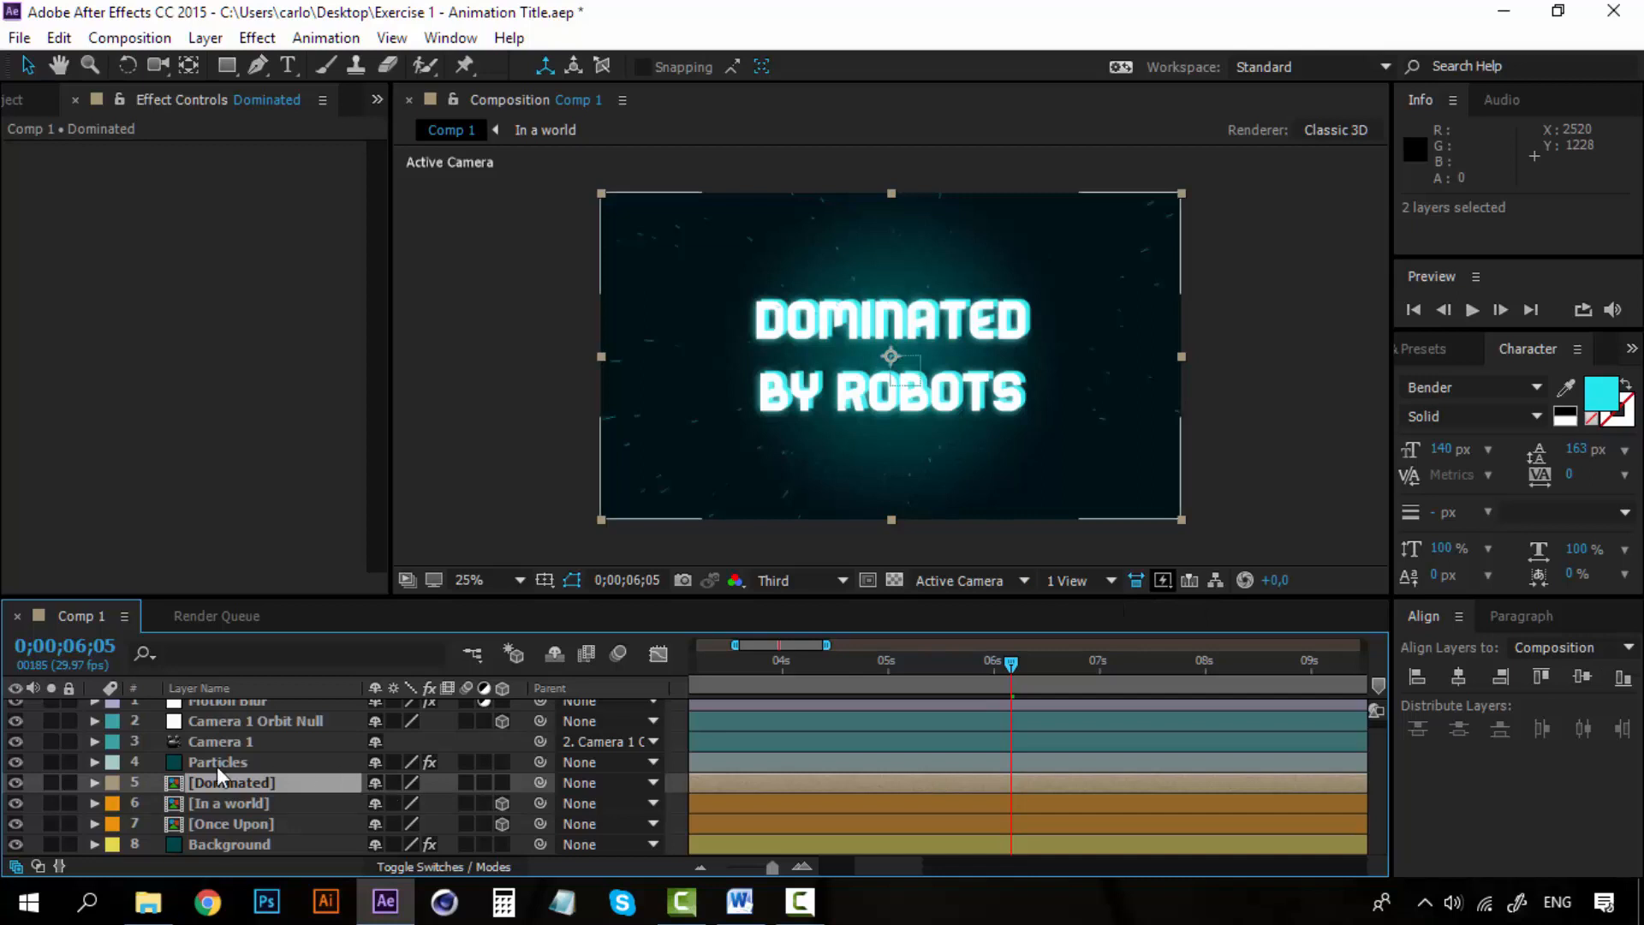
# Step: Give the Dominated pre-comp layer an orange label and make it a 3D layer
pyautogui.click(114, 786)
pyautogui.click(214, 643)
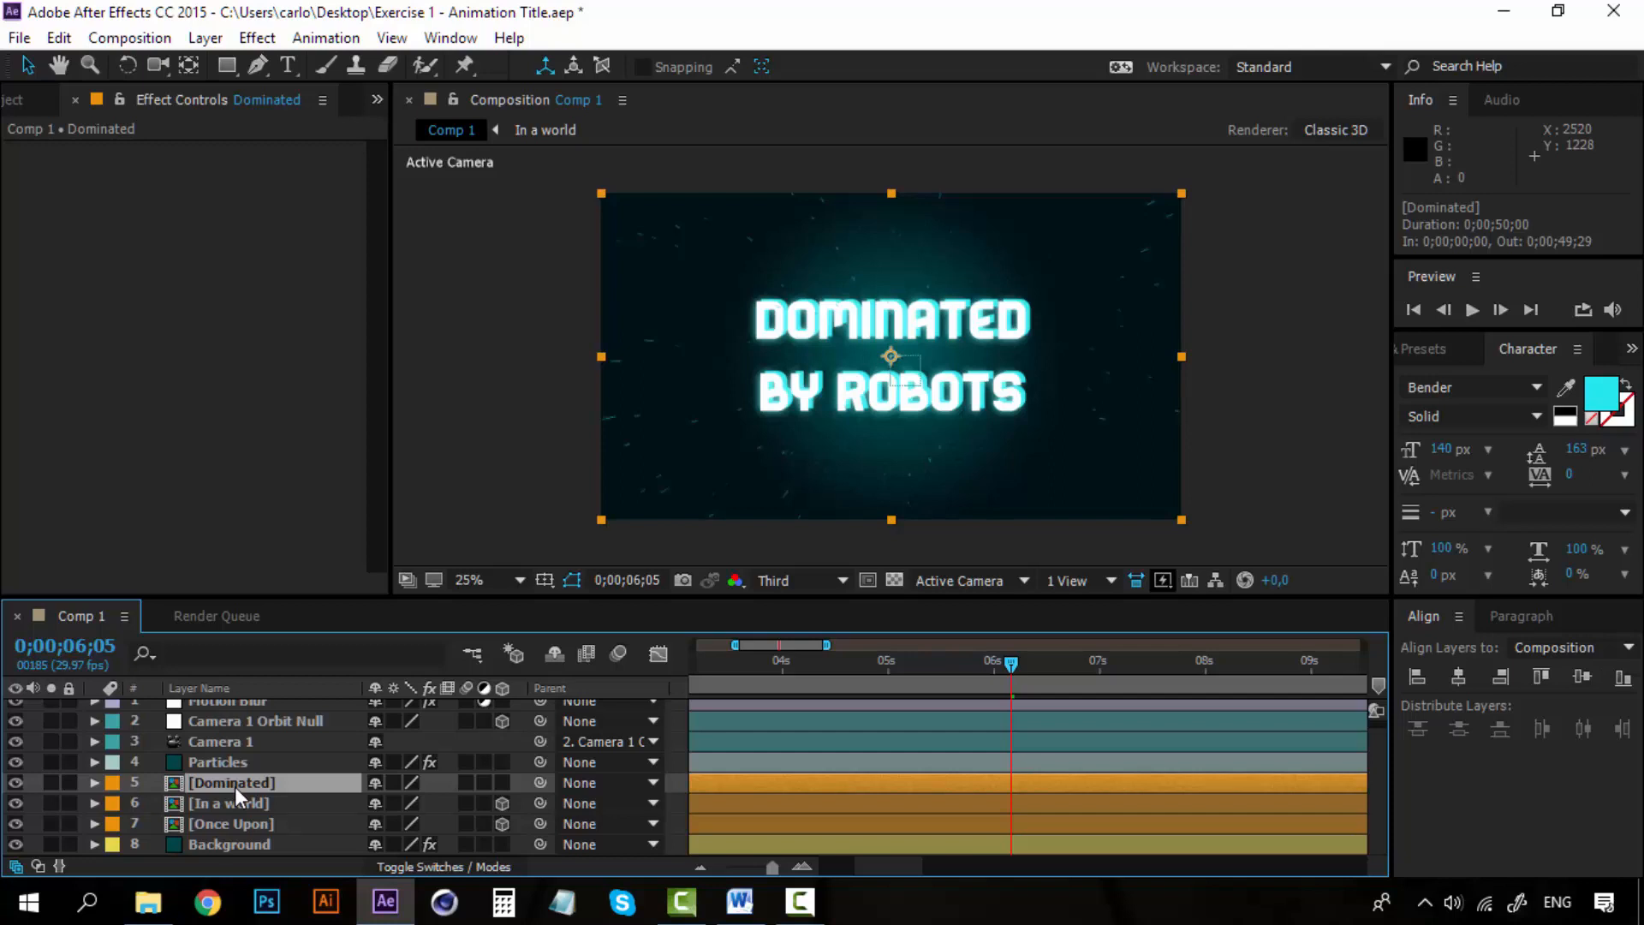
pyautogui.click(502, 782)
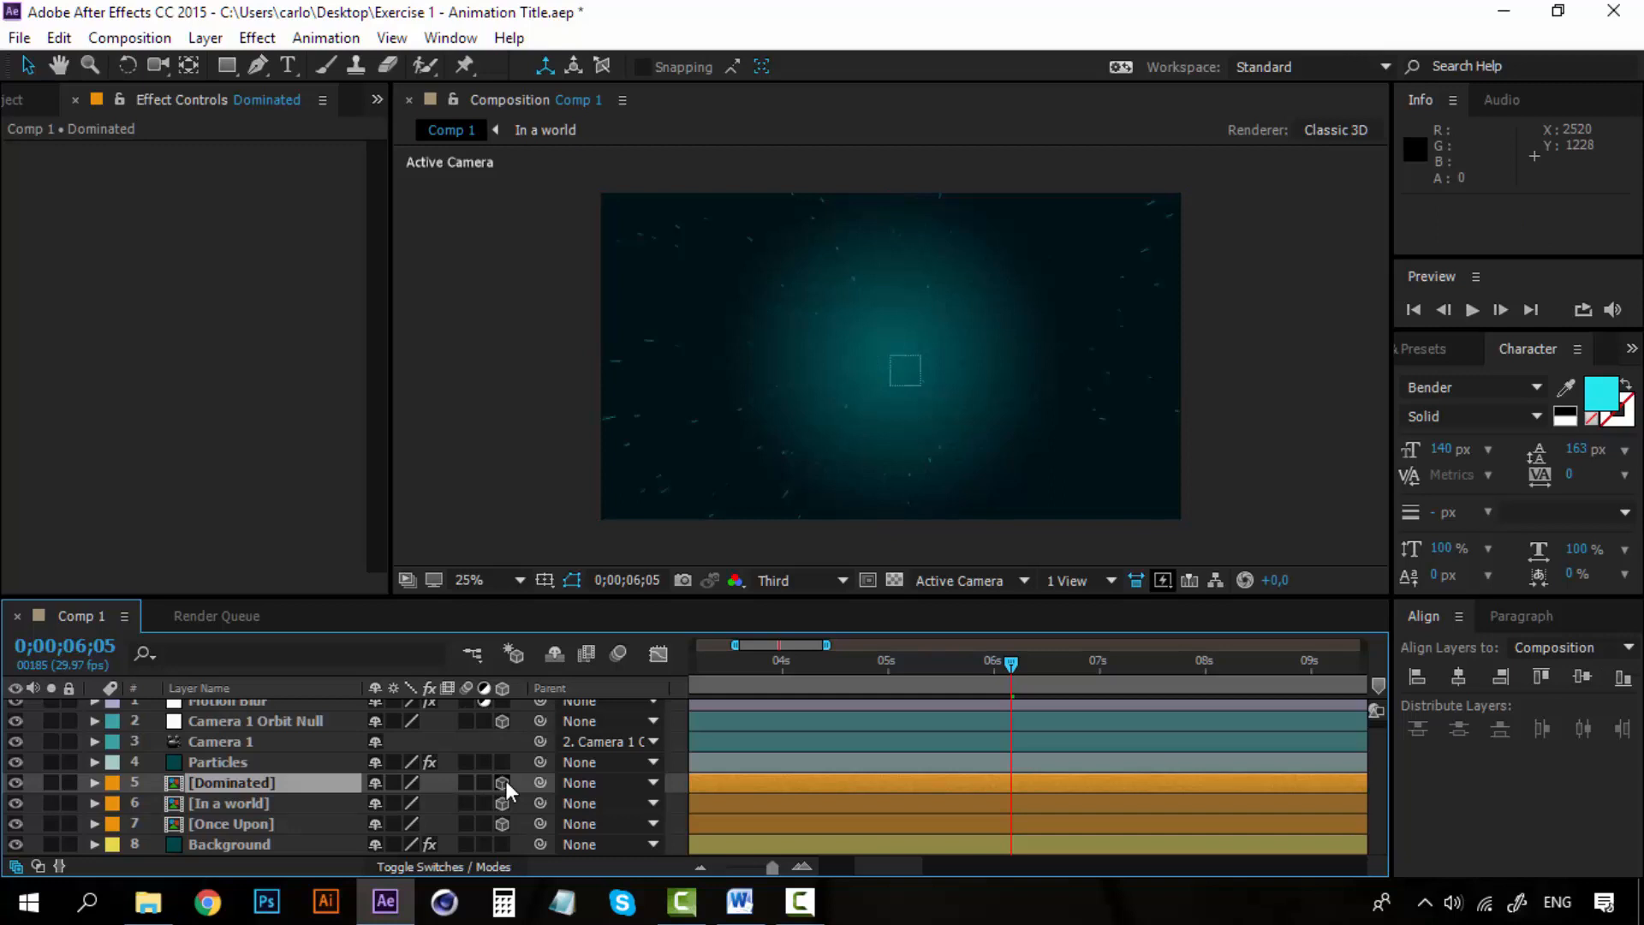
# Step: Inspect where the Dominated layer sits in 3D space using Custom View 1, then return to the Active Camera view
pyautogui.click(1012, 580)
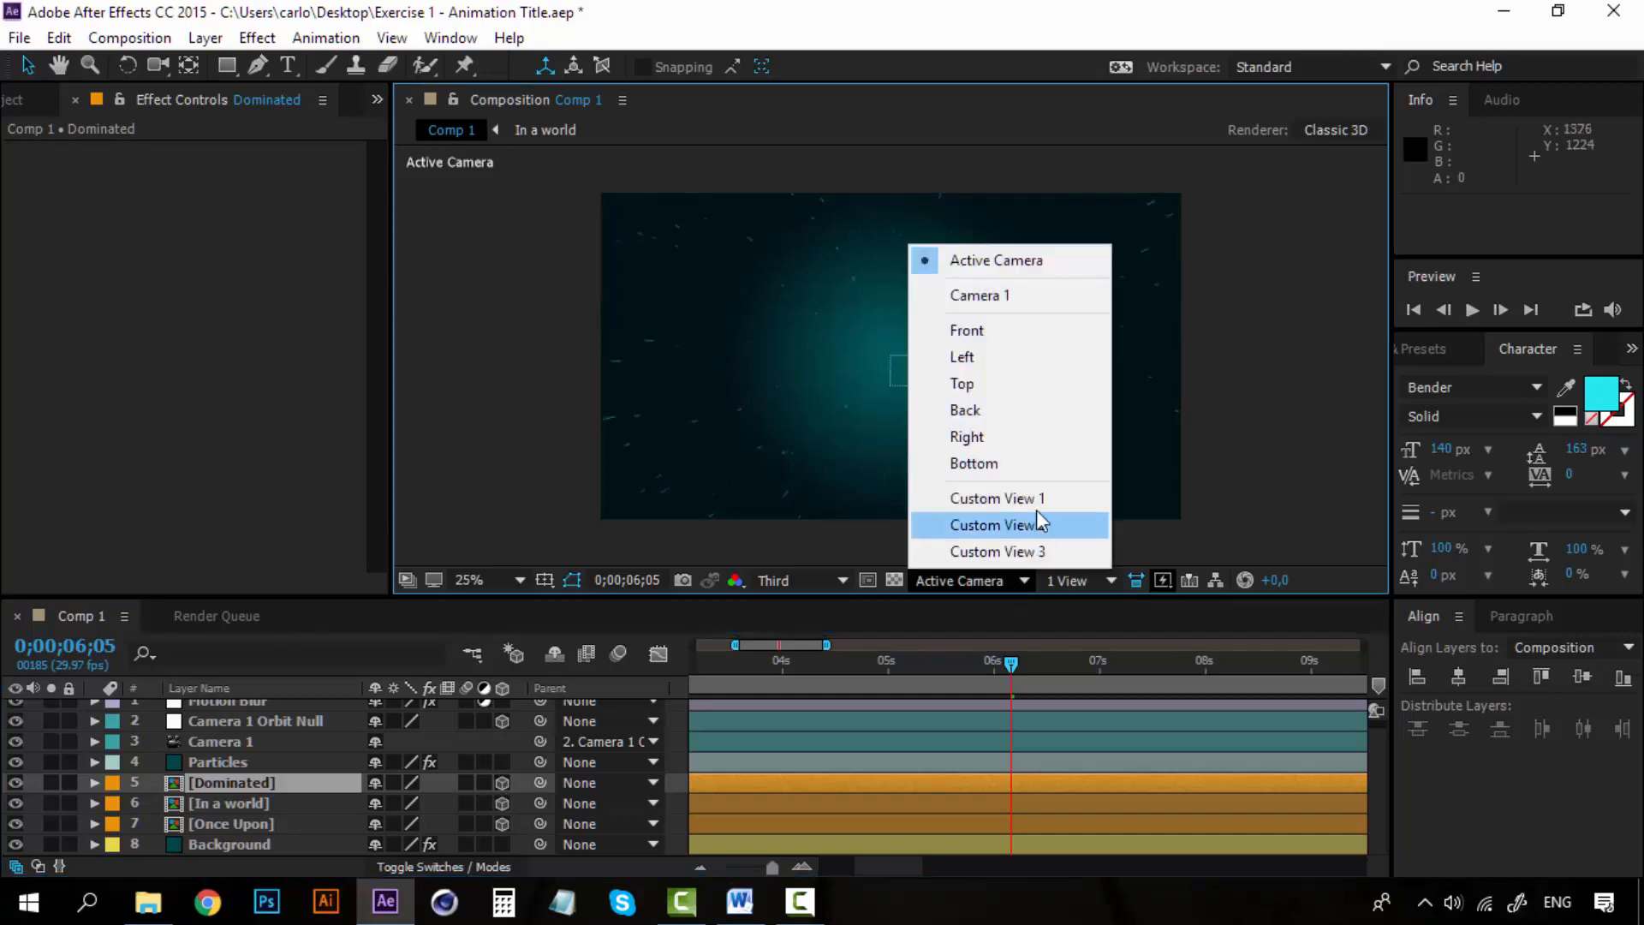
pyautogui.click(1037, 500)
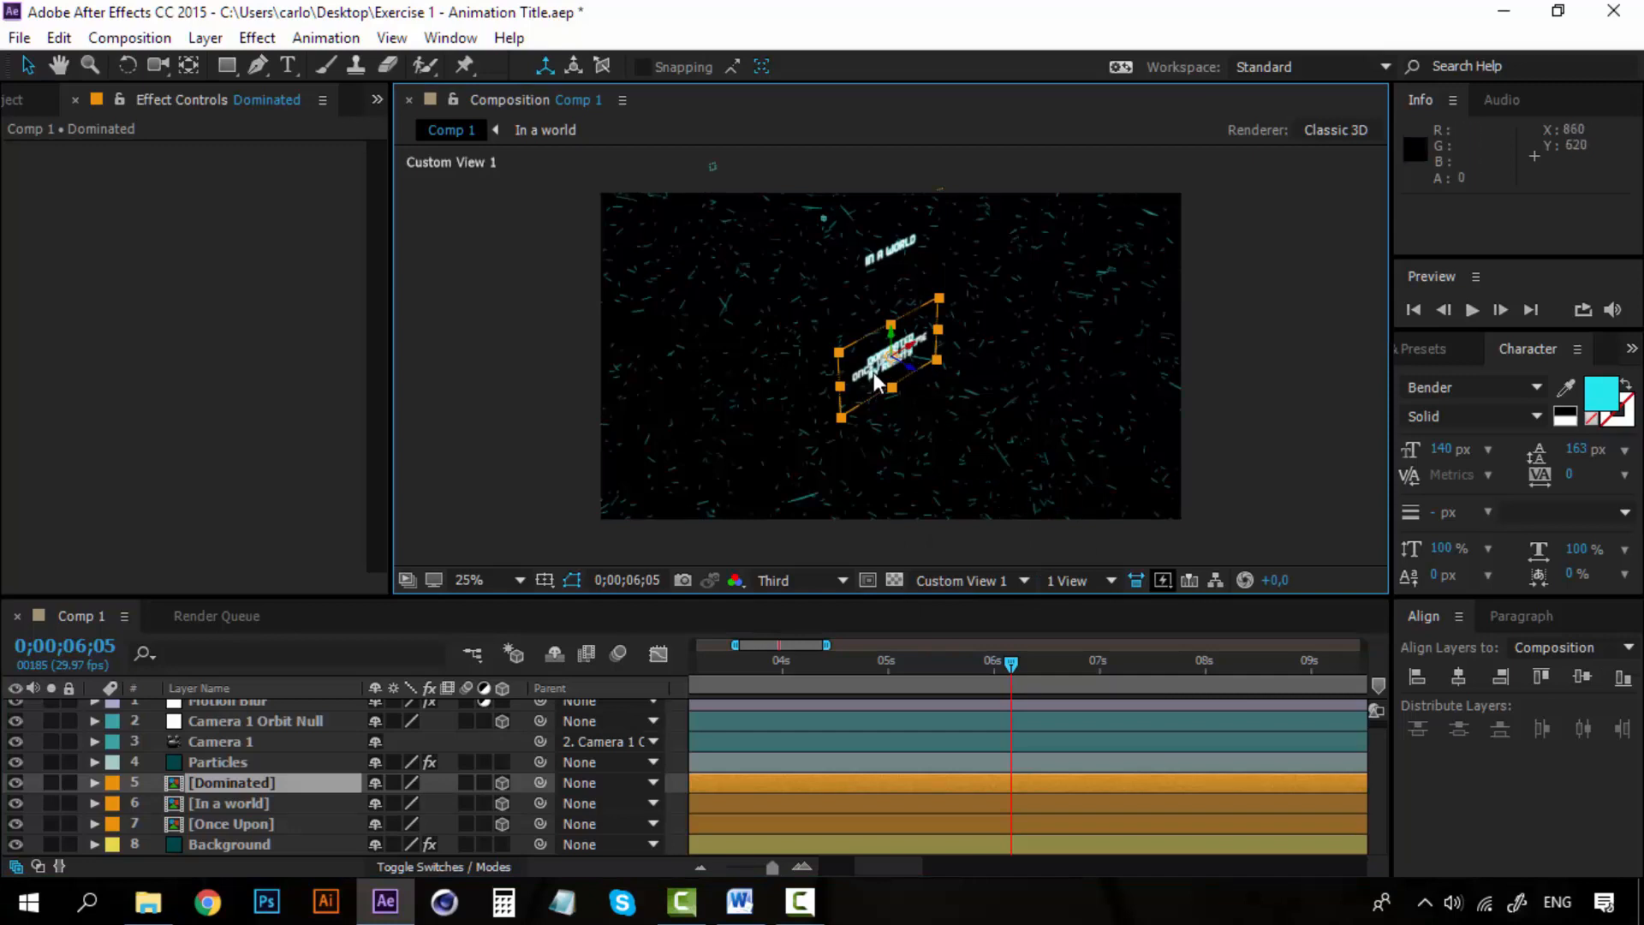
pyautogui.click(1018, 582)
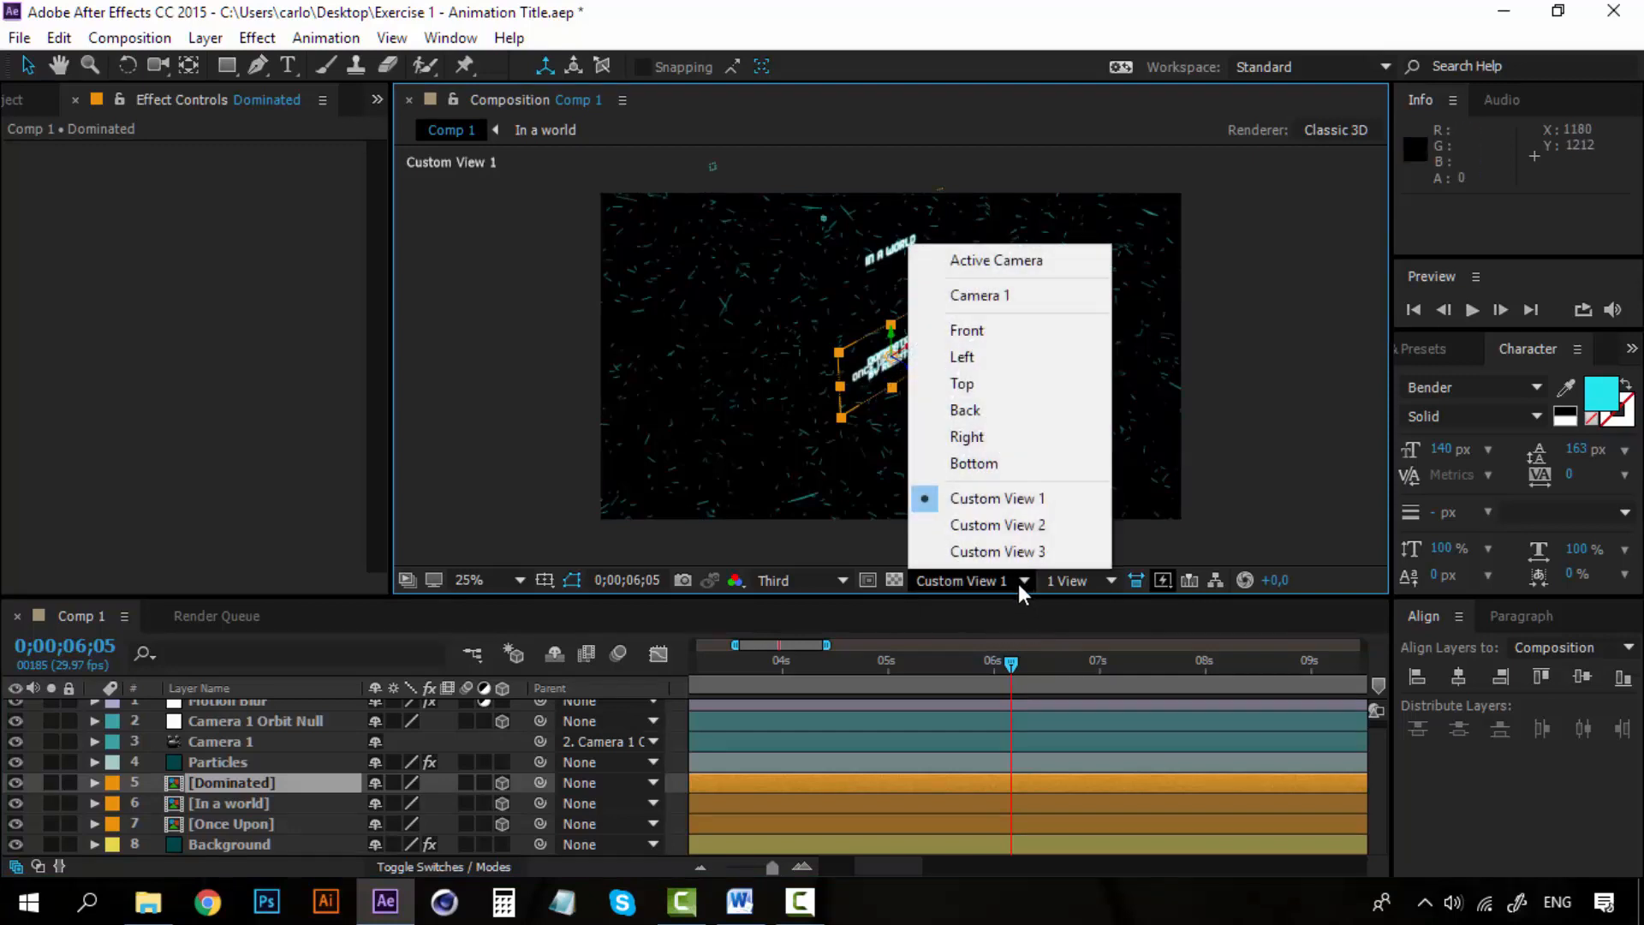
pyautogui.click(1019, 45)
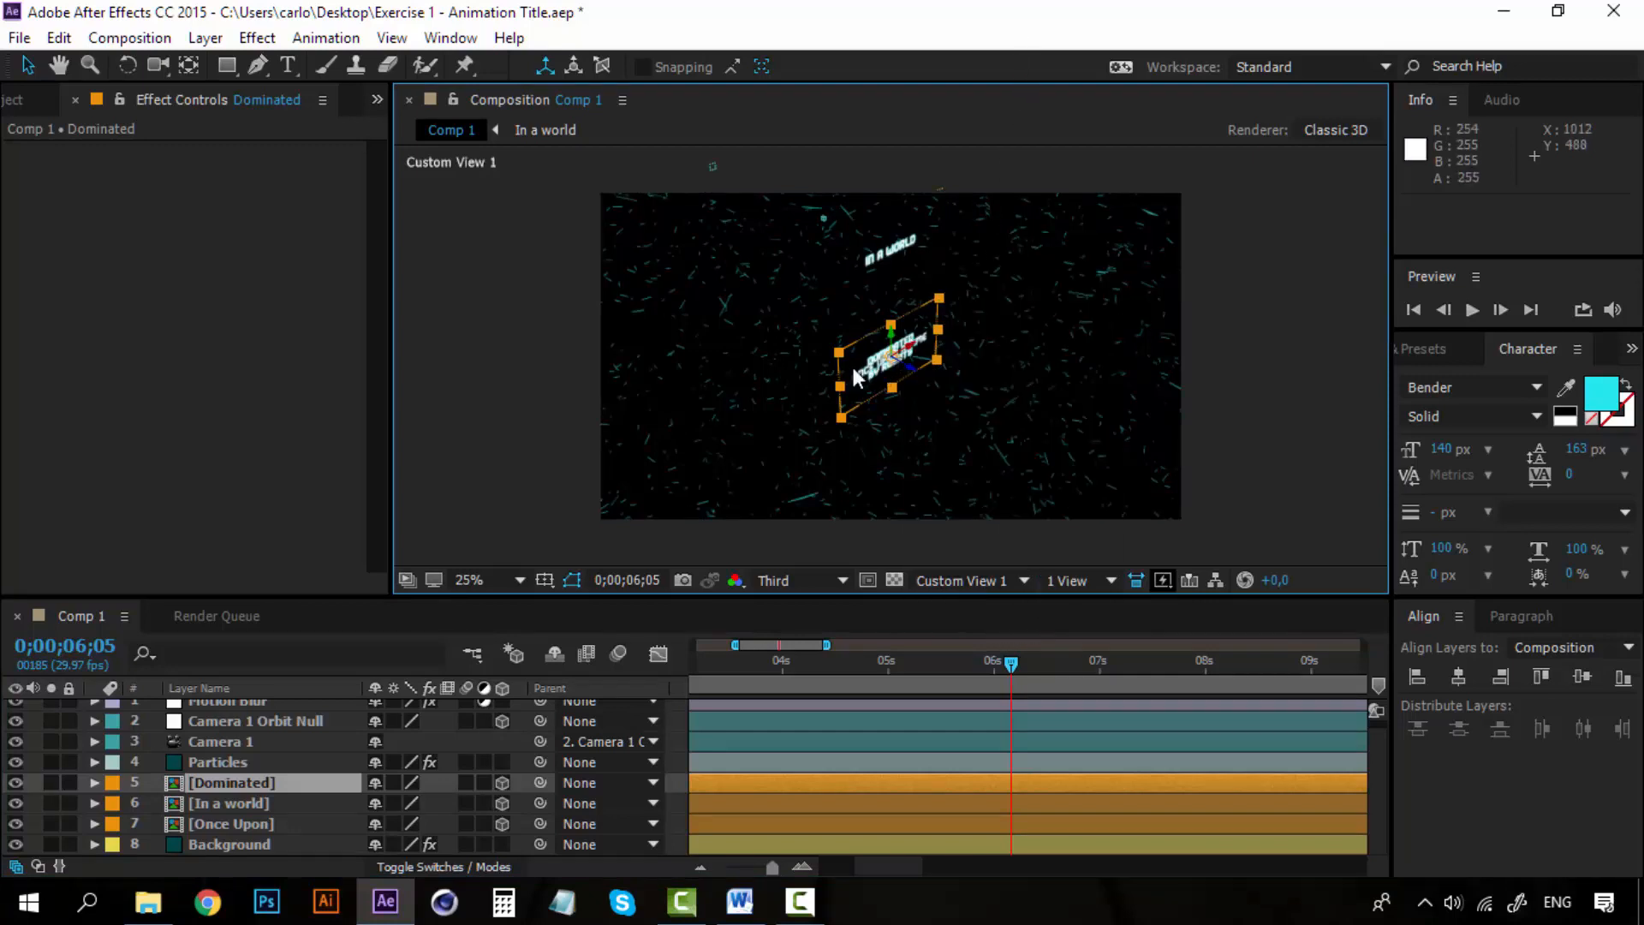
pyautogui.click(1010, 582)
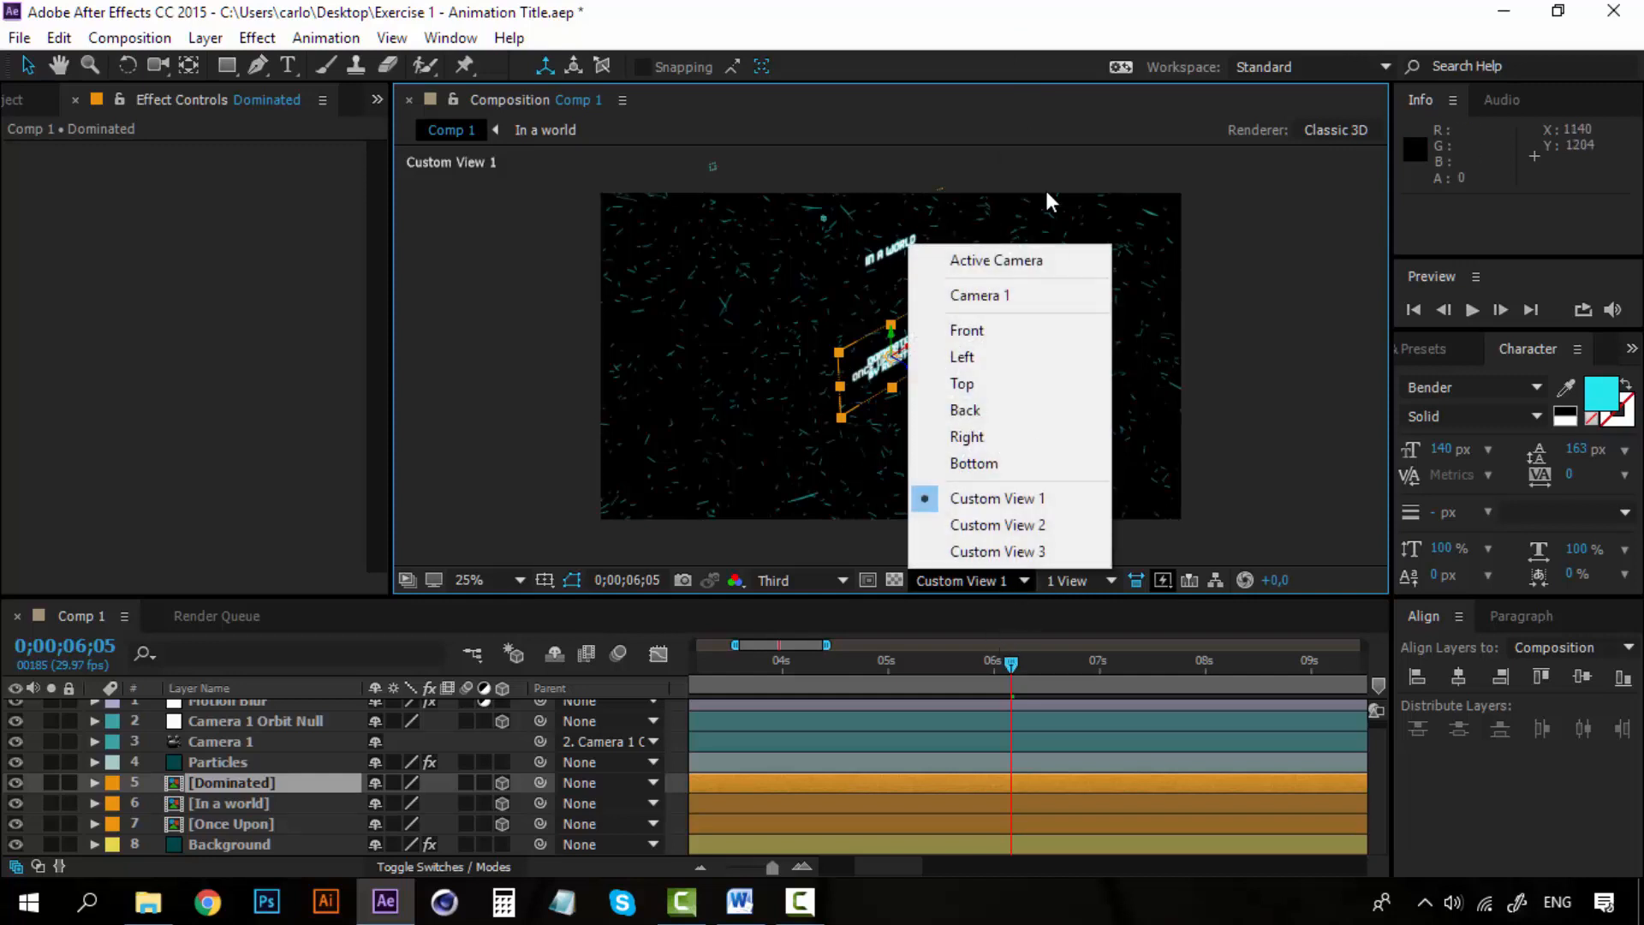
pyautogui.click(1019, 260)
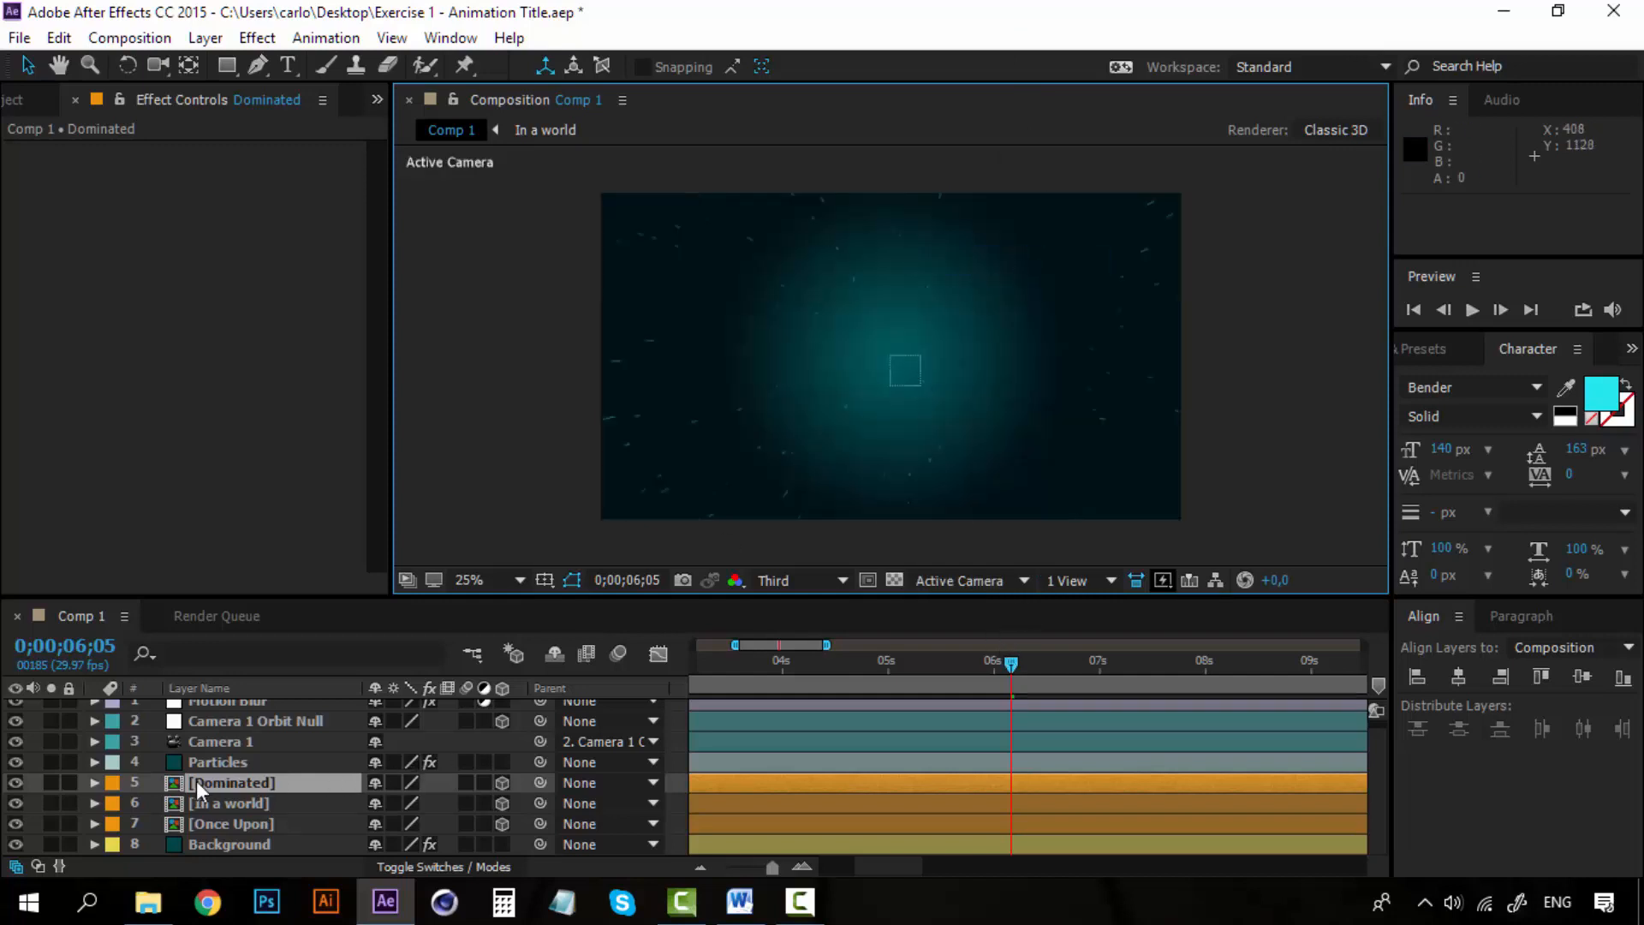
# Step: Copy the Camera 1 Orbit Null's Position keyframe at 0;00;06;05 and paste it onto the Dominated layer at the same time
pyautogui.click(264, 722)
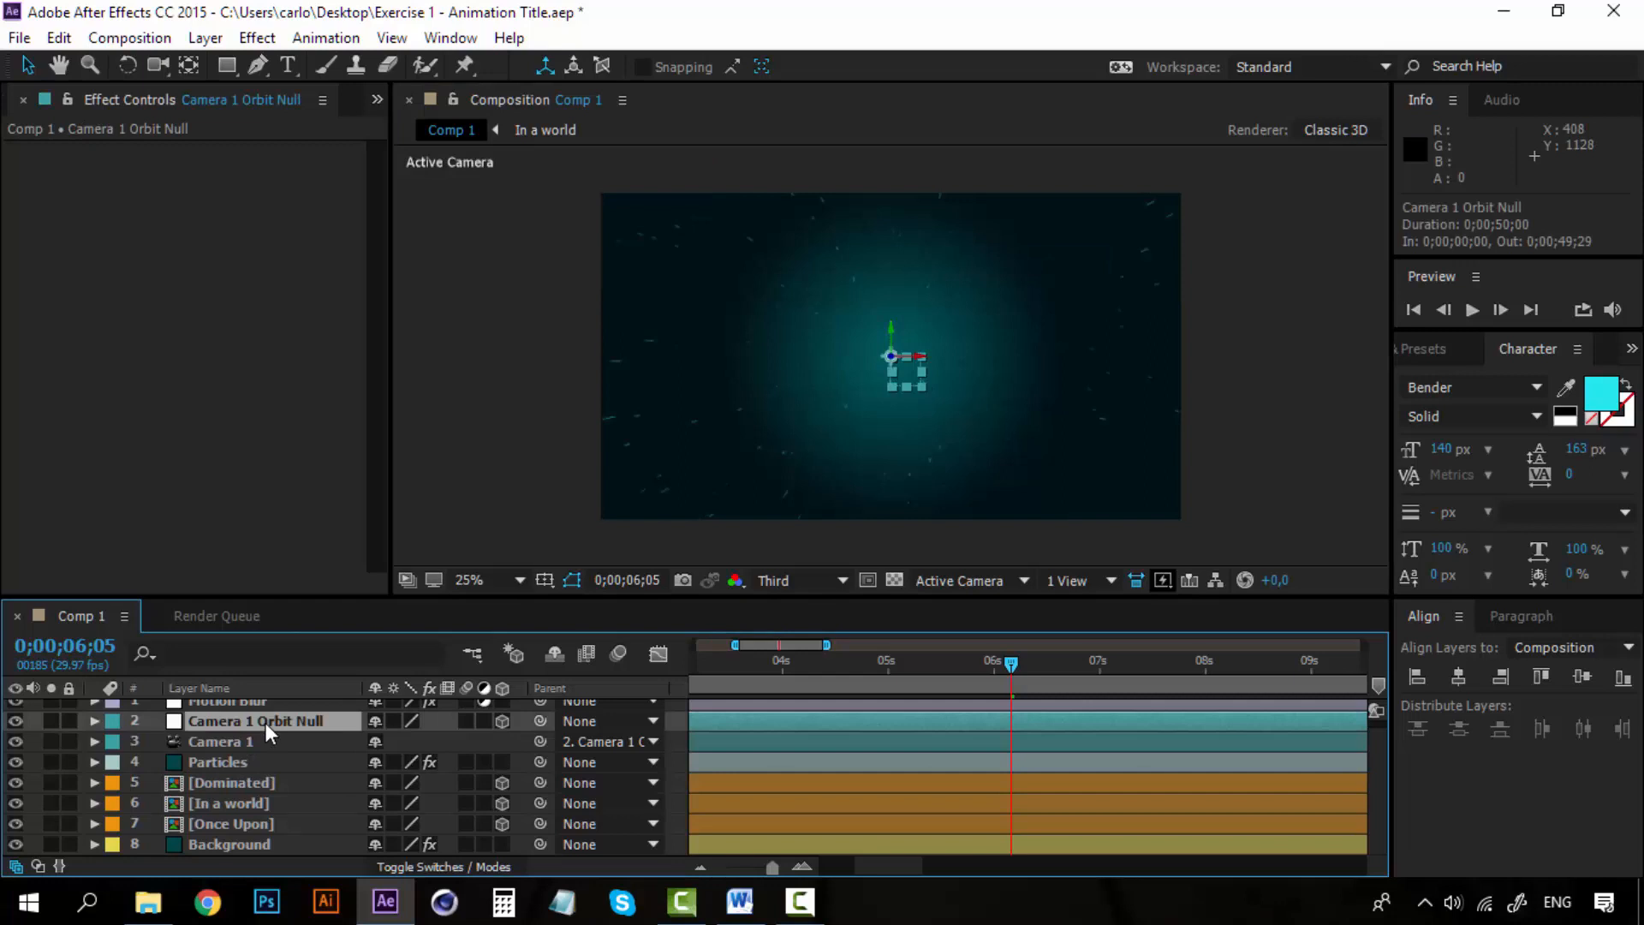
pyautogui.press('p')
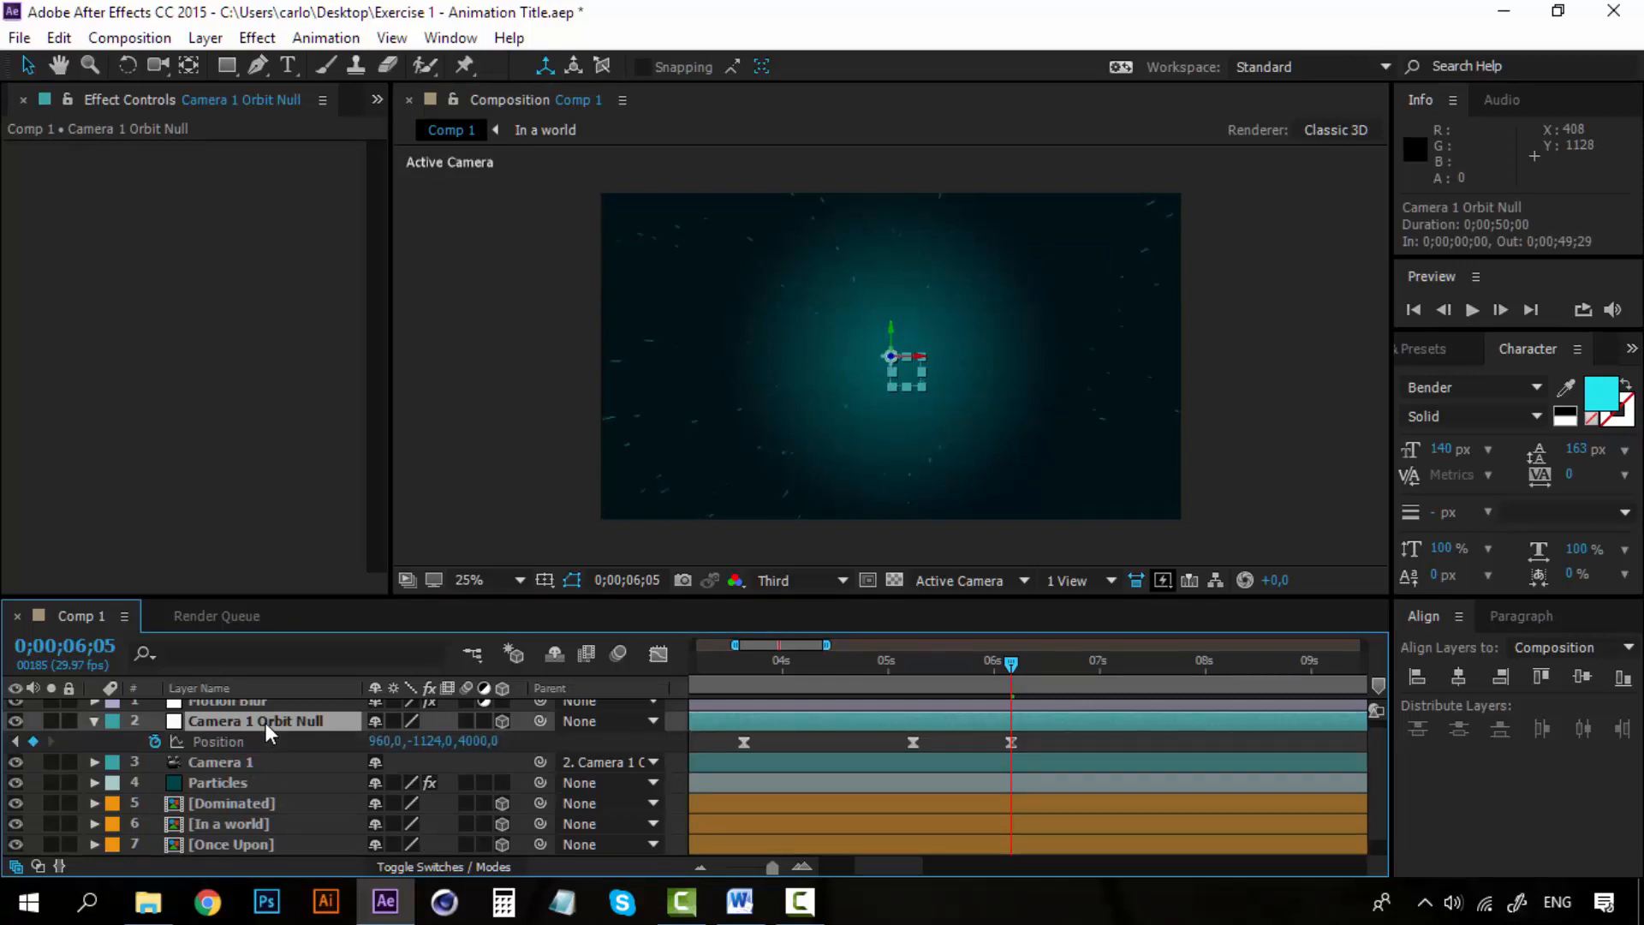
pyautogui.click(235, 805)
pyautogui.press('p')
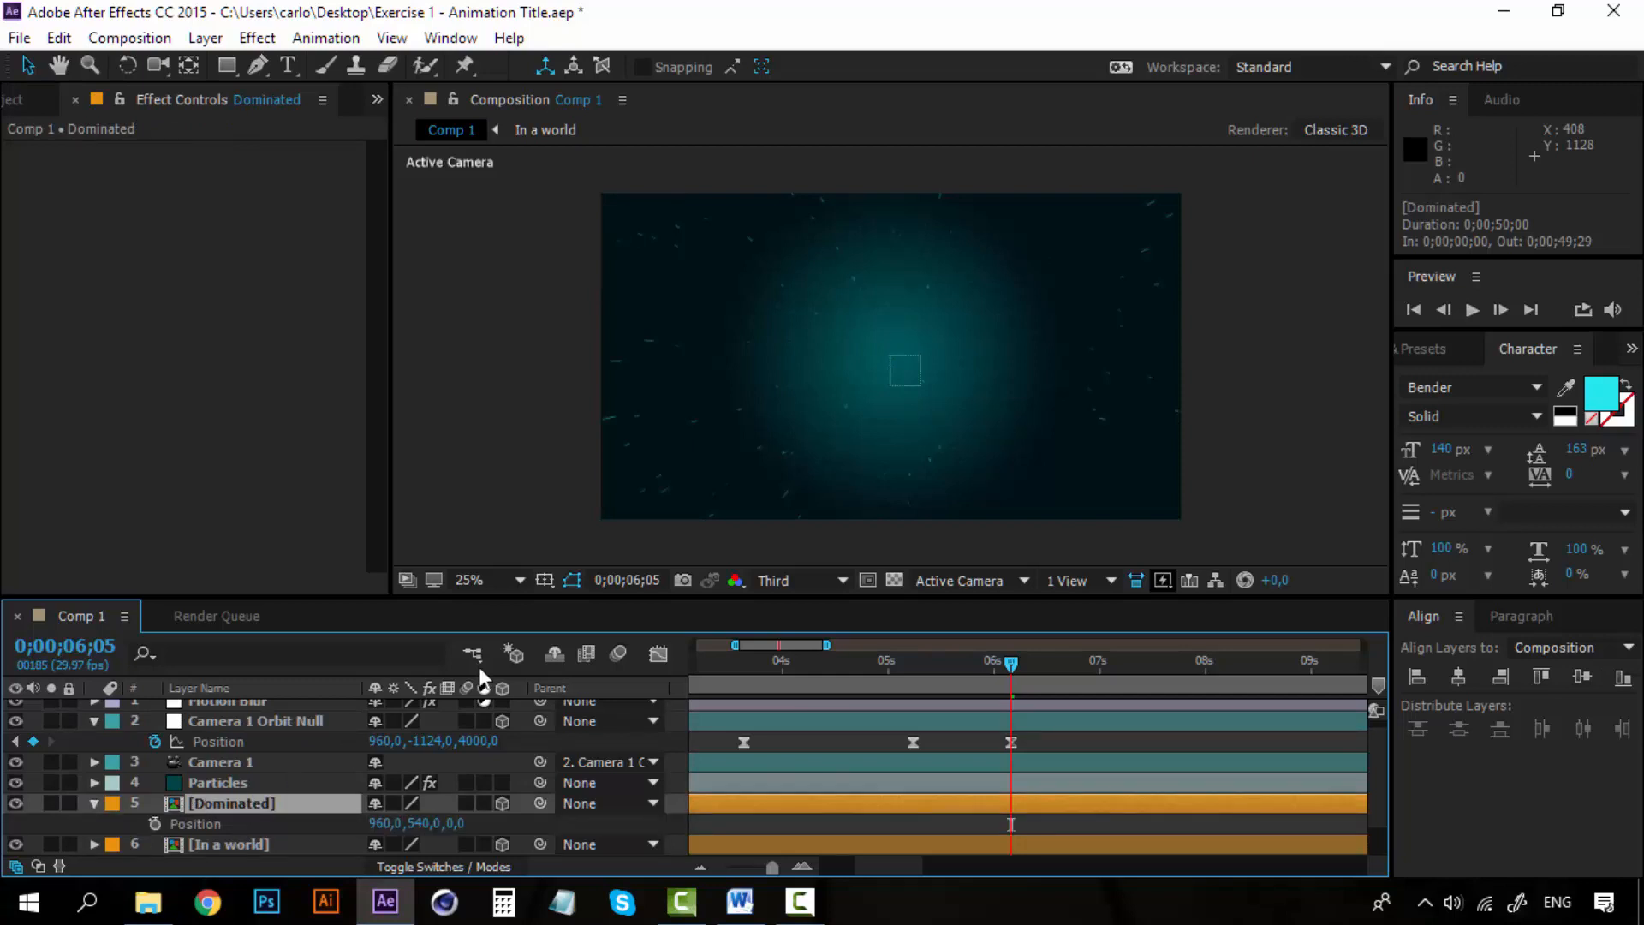
pyautogui.click(1010, 741)
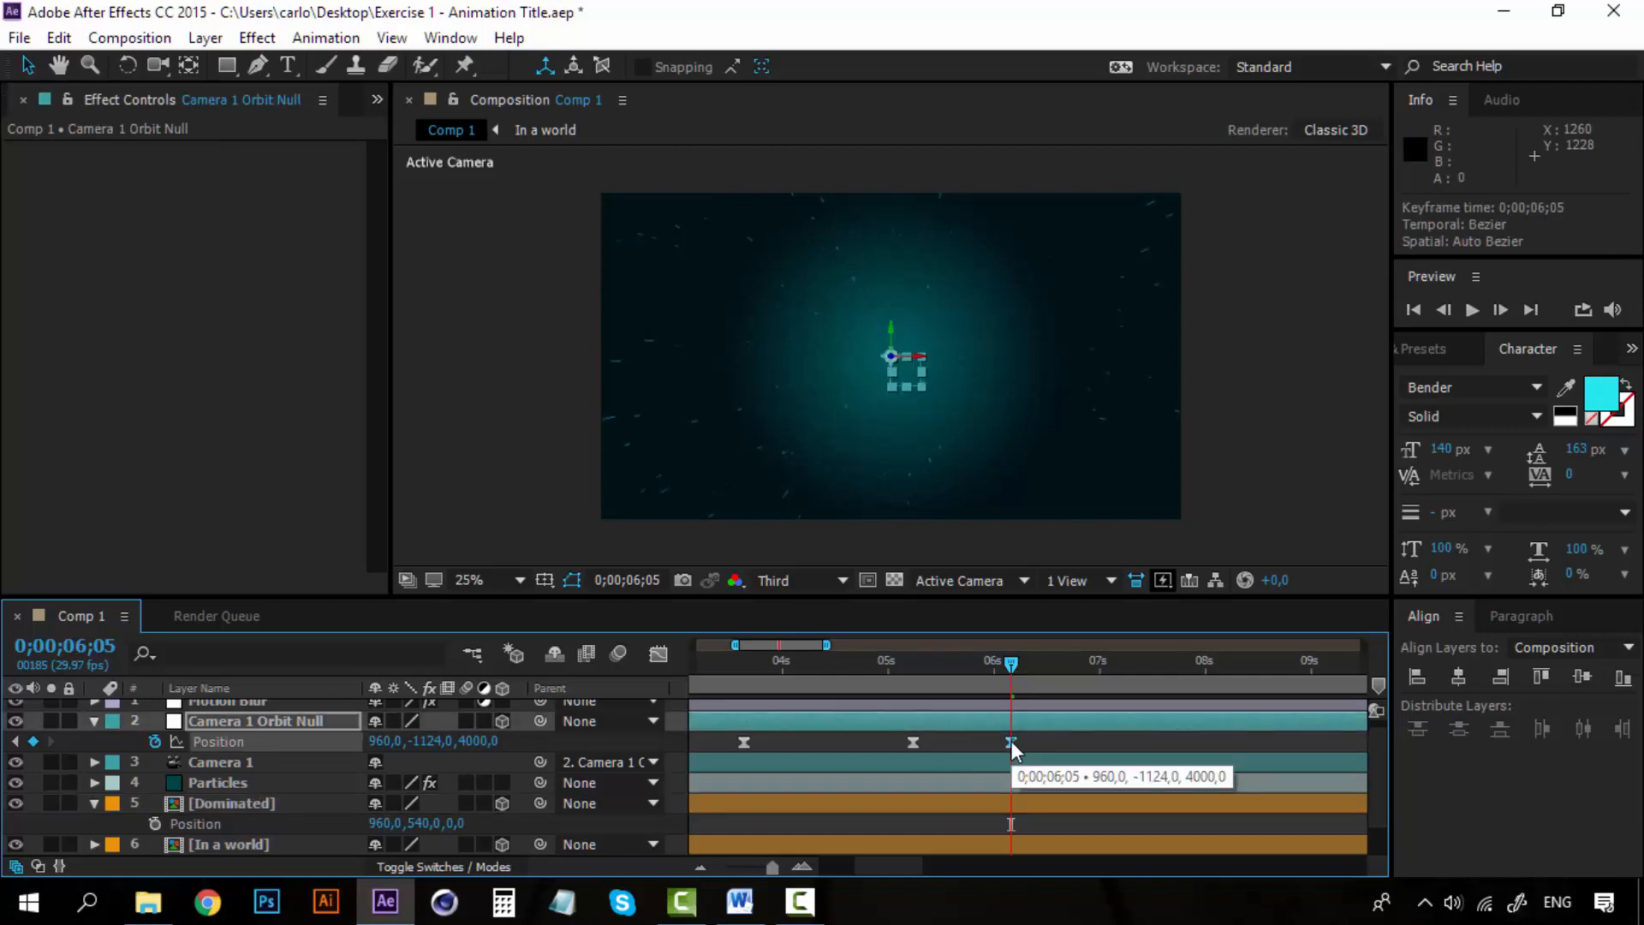
pyautogui.hotkey('ctrl', 'c')
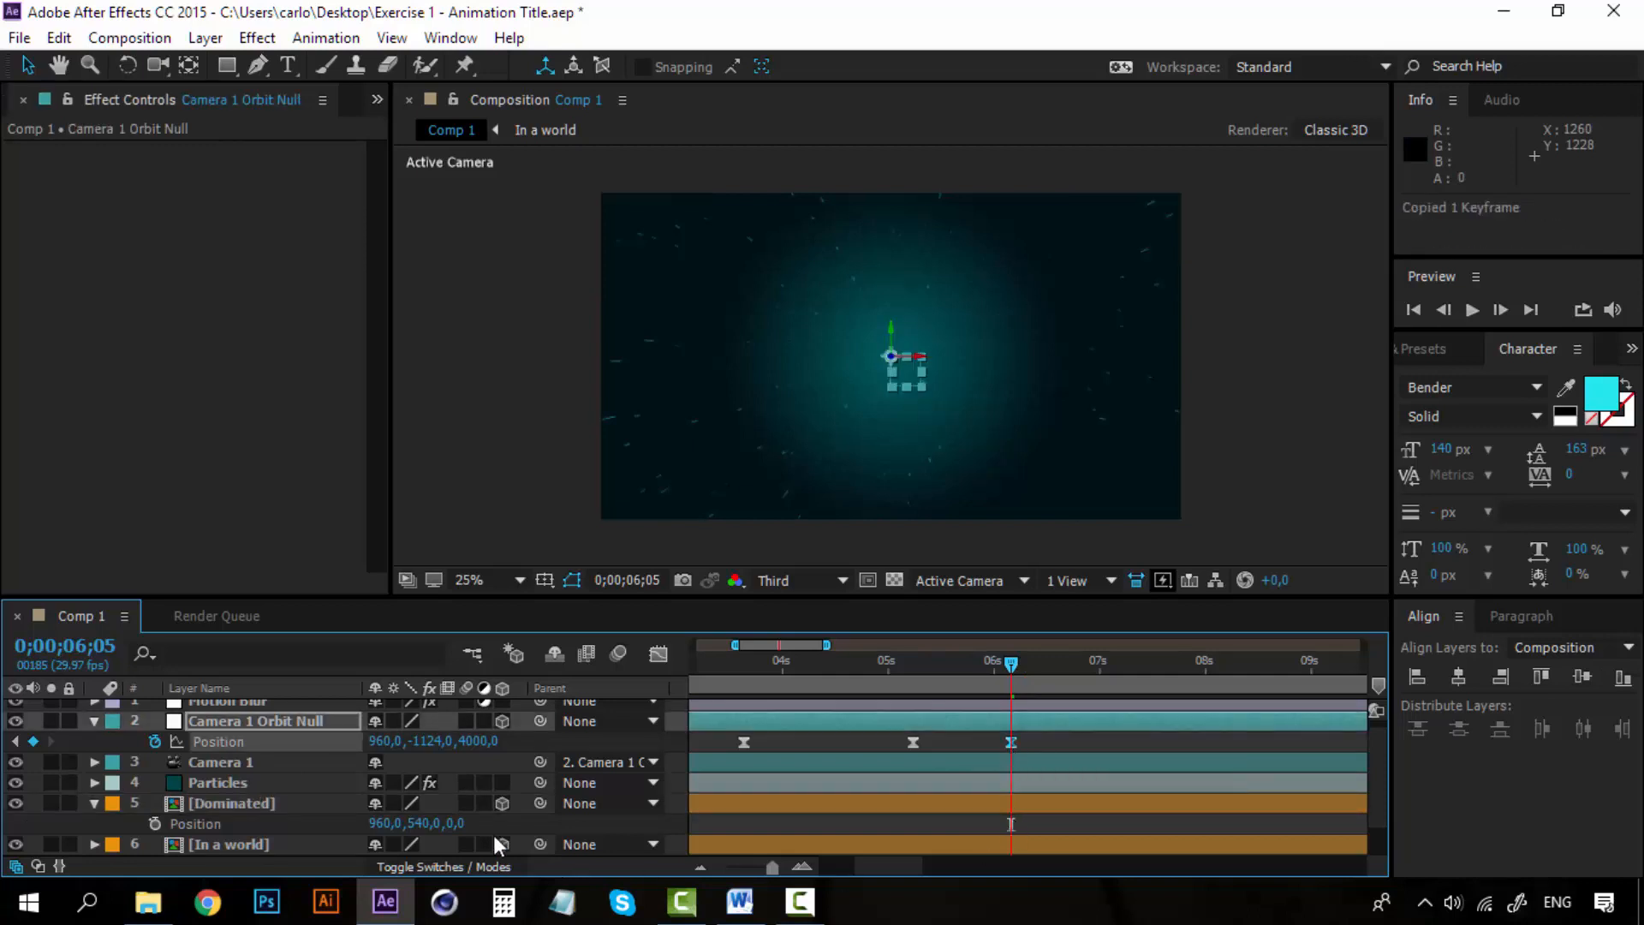
pyautogui.click(256, 804)
pyautogui.hotkey('ctrl', 'v')
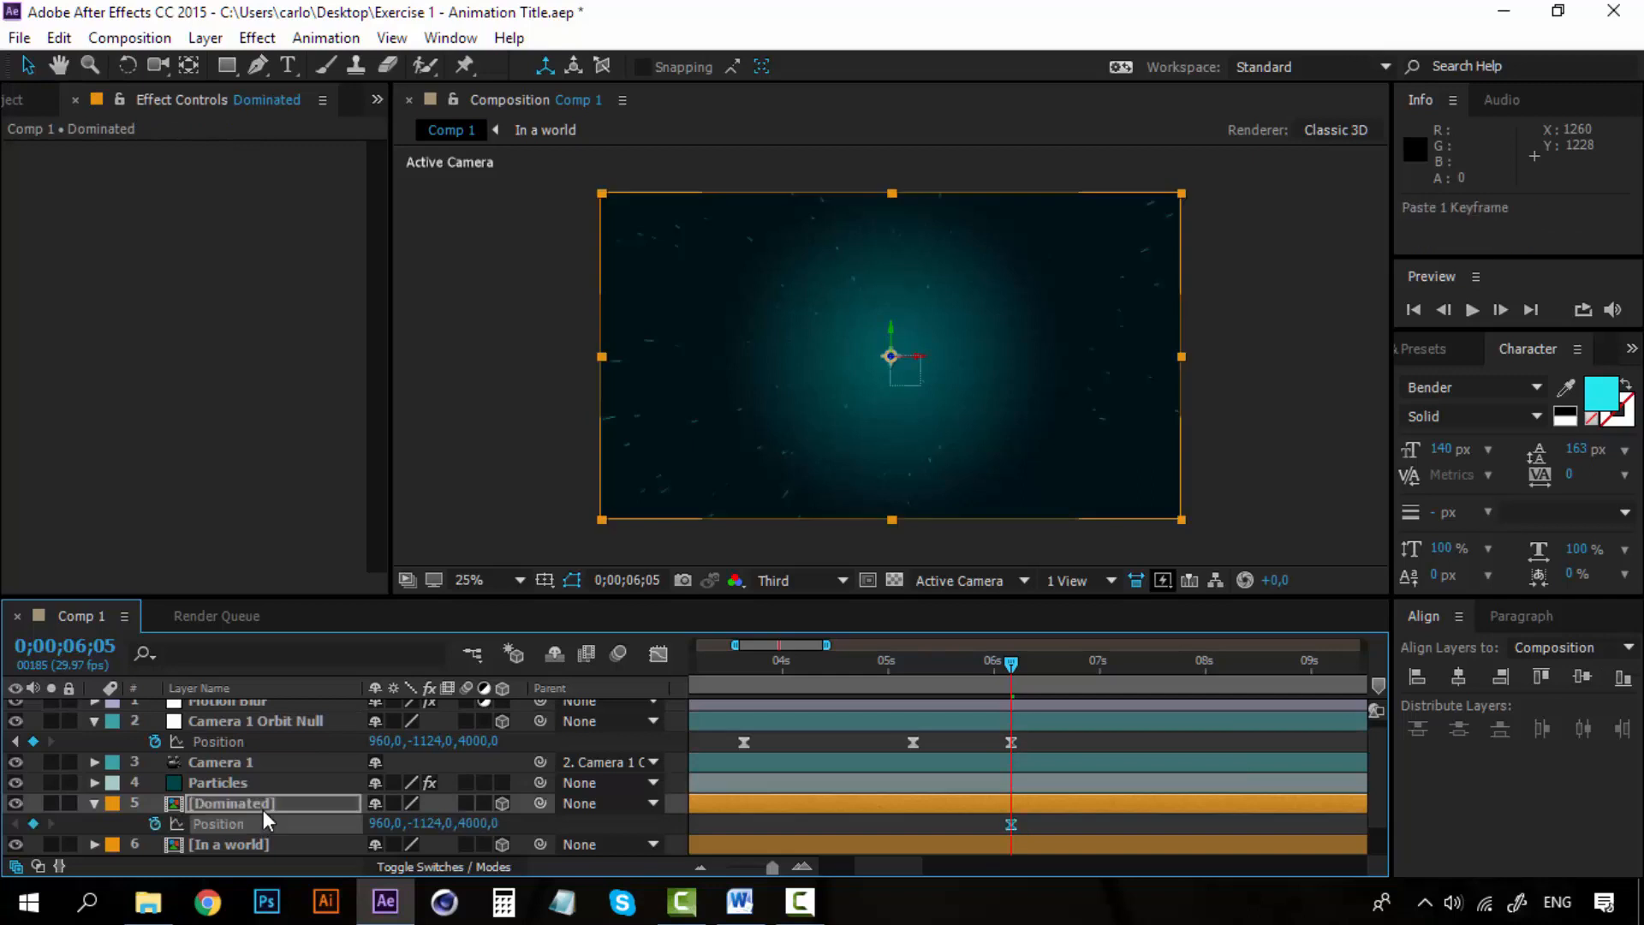
# Step: Preview and scrub the camera flight from ONCE UPON A TIME through IN A WORLD to DOMINATED BY ROBOTS, checking for title overlap
pyautogui.moveTo(1011, 667); pyautogui.dragTo(742, 671)
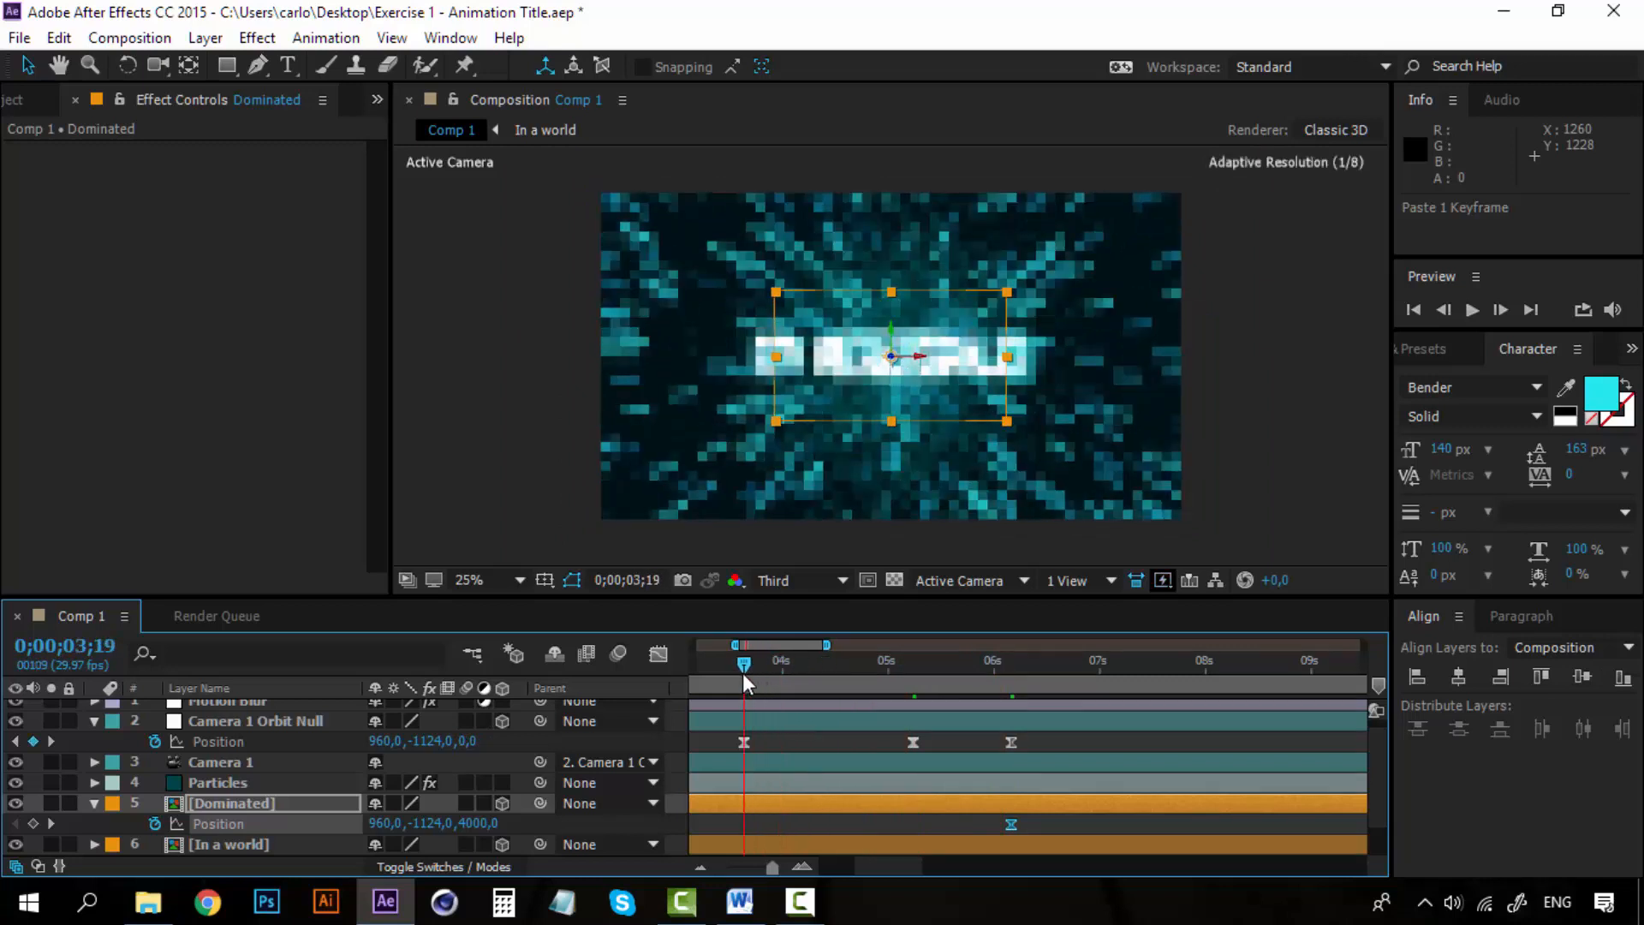
pyautogui.press('space')
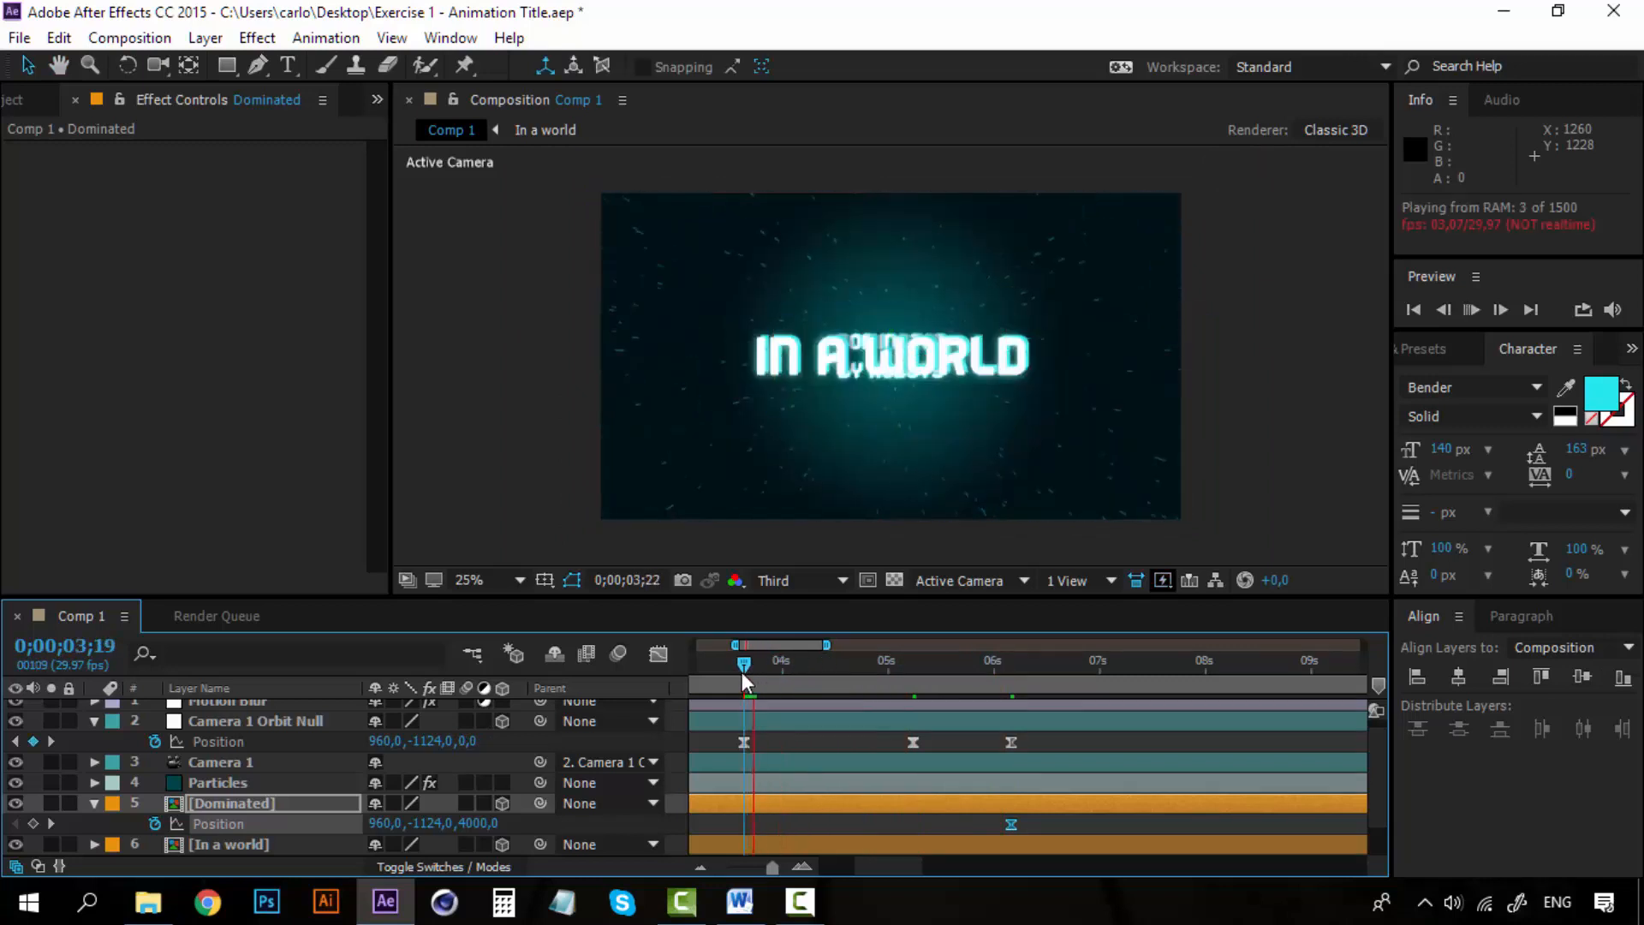
pyautogui.press('space')
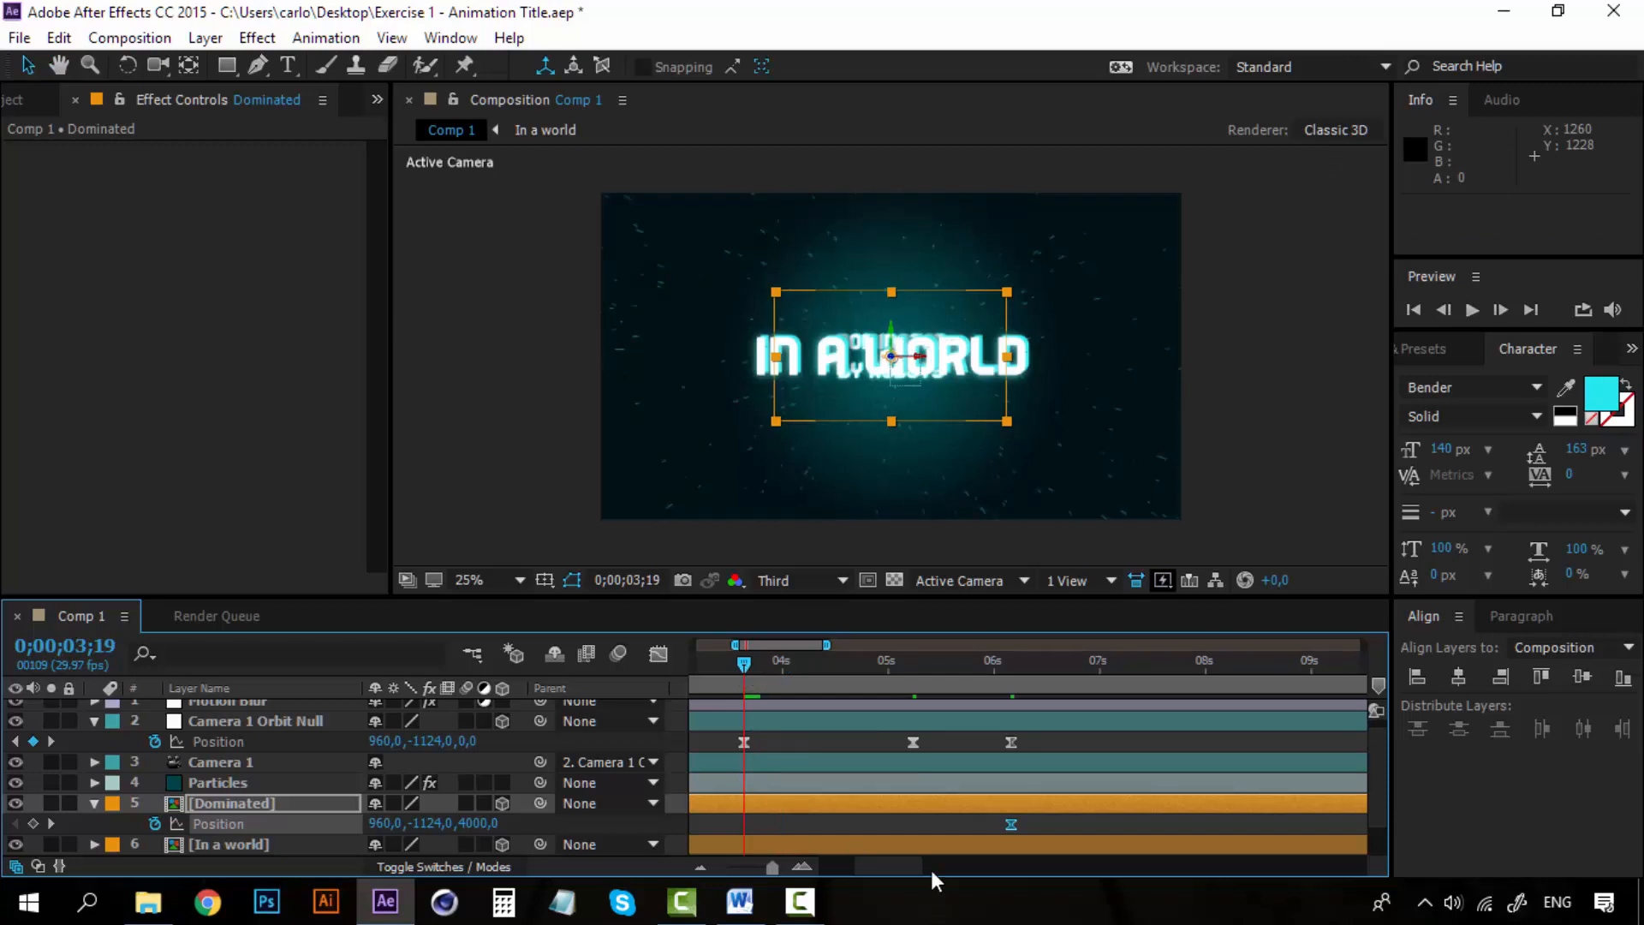
pyautogui.moveTo(909, 866); pyautogui.dragTo(885, 863)
pyautogui.click(857, 665)
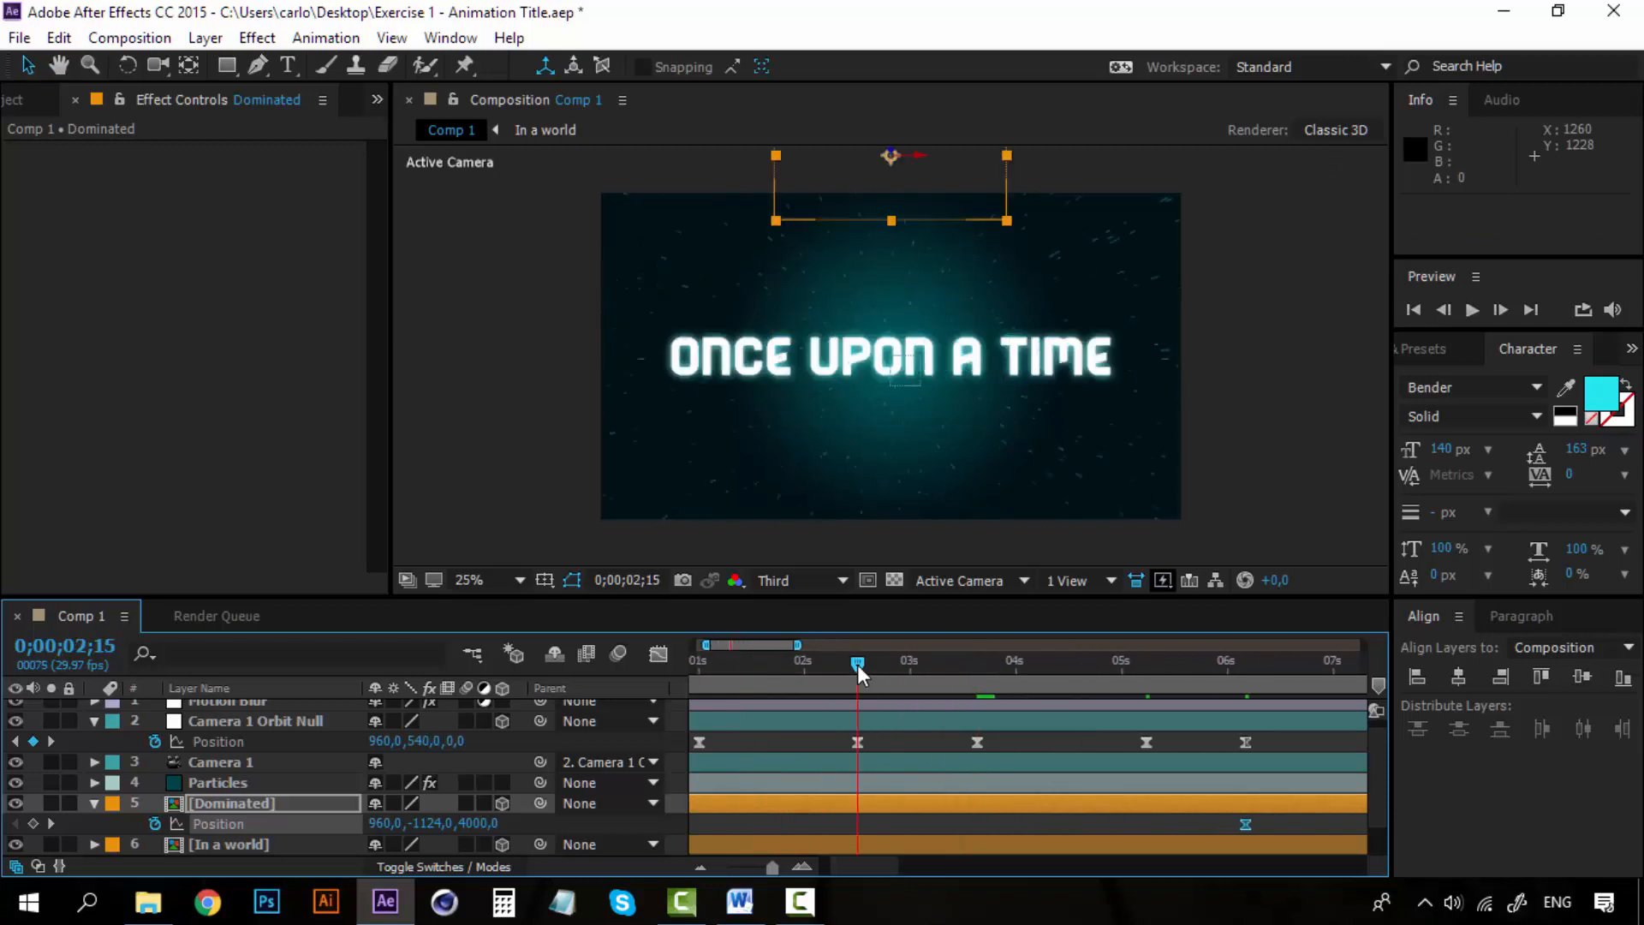
pyautogui.press('space')
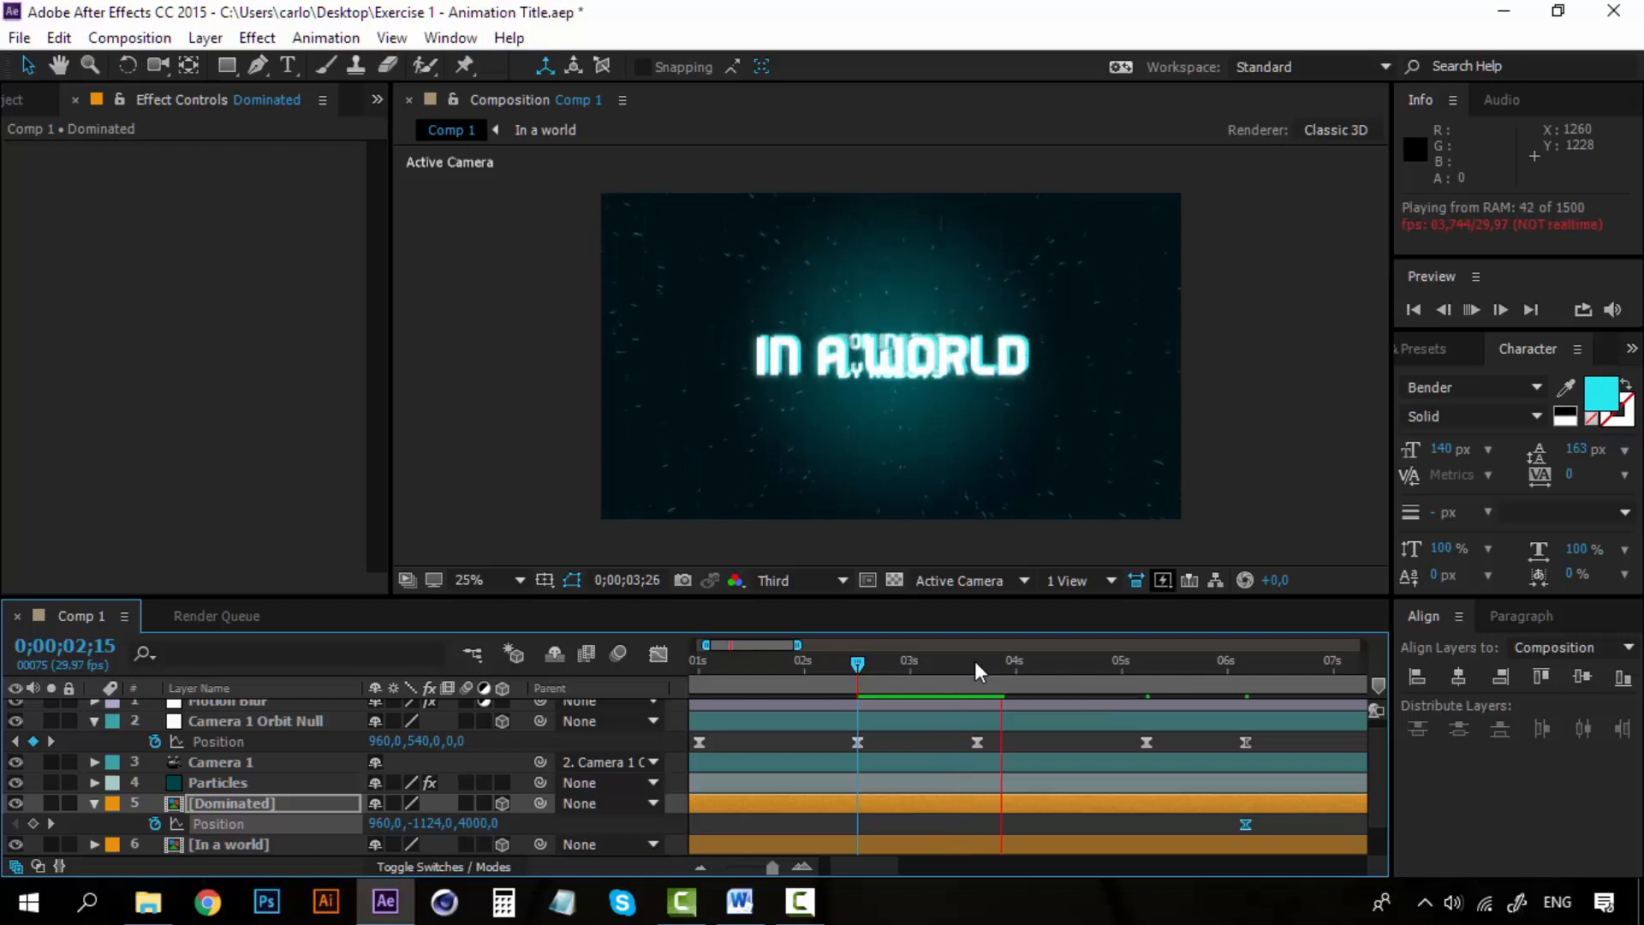
pyautogui.moveTo(974, 661); pyautogui.dragTo(1130, 668)
pyautogui.moveTo(1173, 661); pyautogui.dragTo(1249, 659)
pyautogui.moveTo(878, 868); pyautogui.dragTo(895, 852)
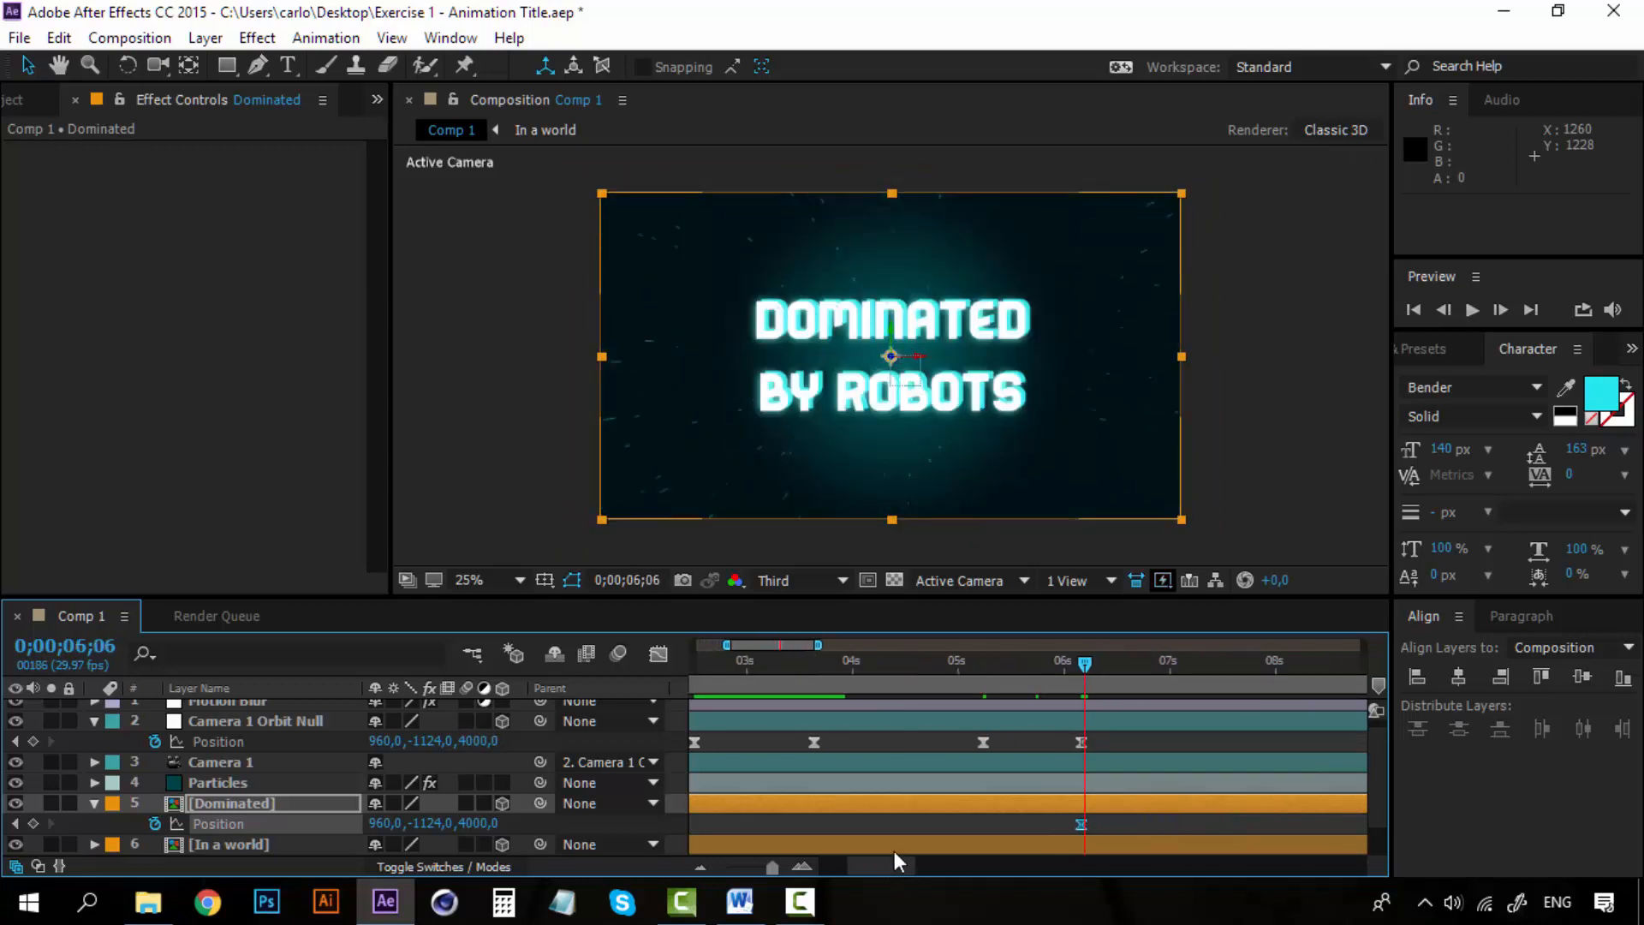
# Step: Trim the start of the Dominated layer to 0;00;05;21, while the camera is flying through IN A WORLD
pyautogui.click(984, 665)
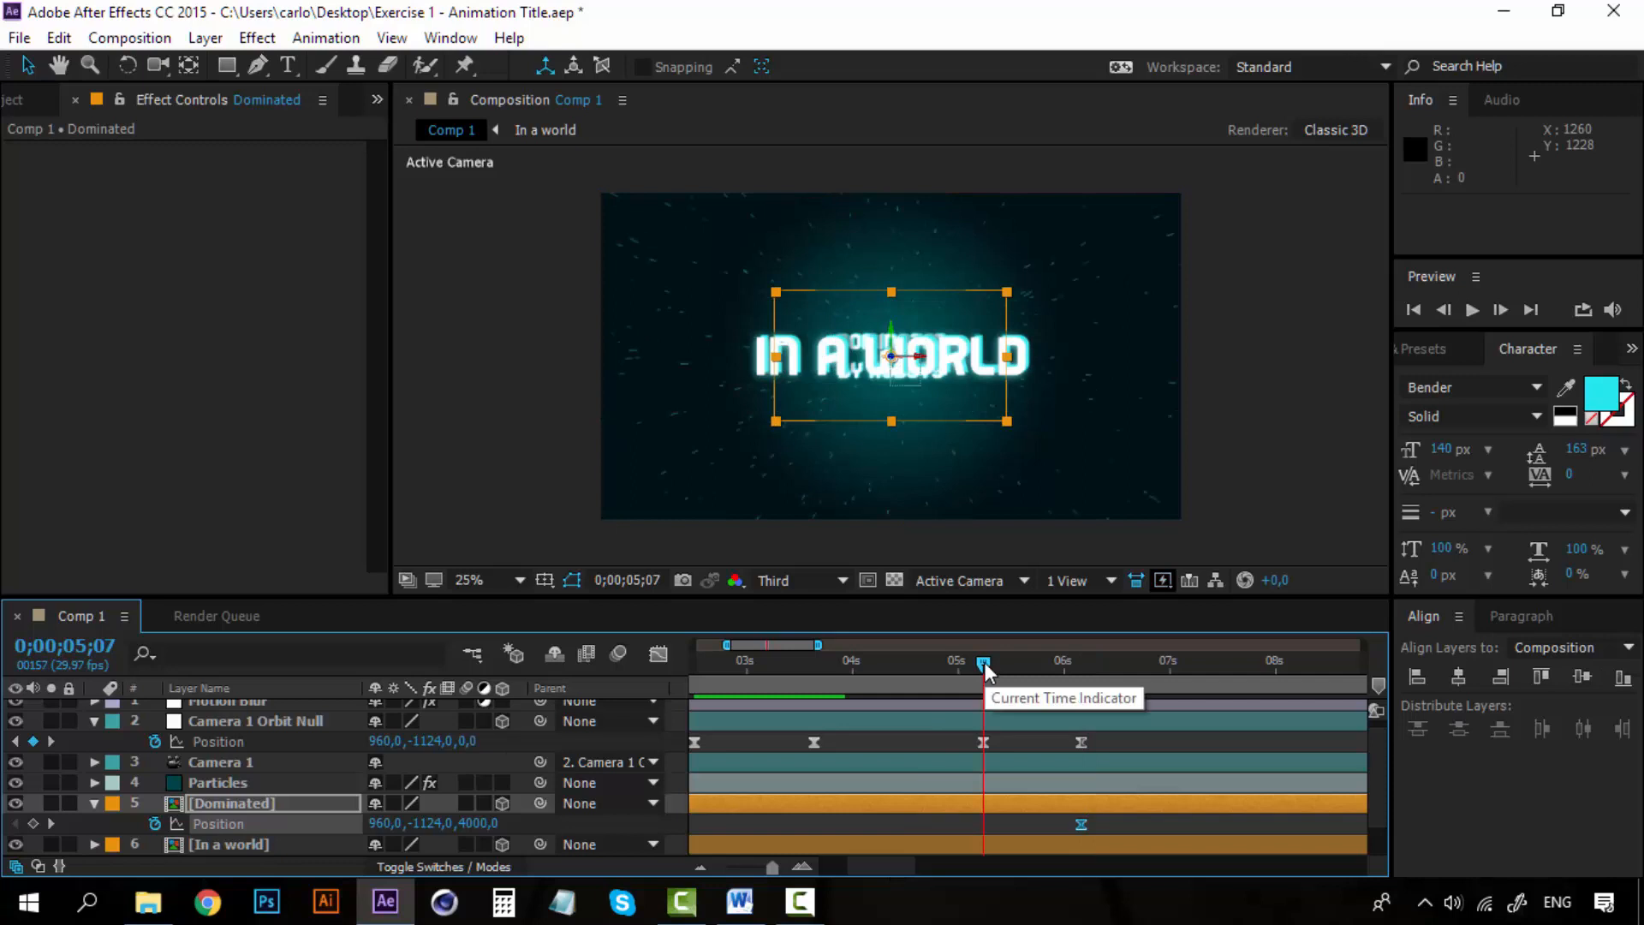
pyautogui.moveTo(984, 665)
pyautogui.mouseDown()
pyautogui.moveTo(793, 665)
pyautogui.moveTo(1081, 664)
pyautogui.moveTo(750, 654)
pyautogui.moveTo(984, 664)
pyautogui.mouseUp()
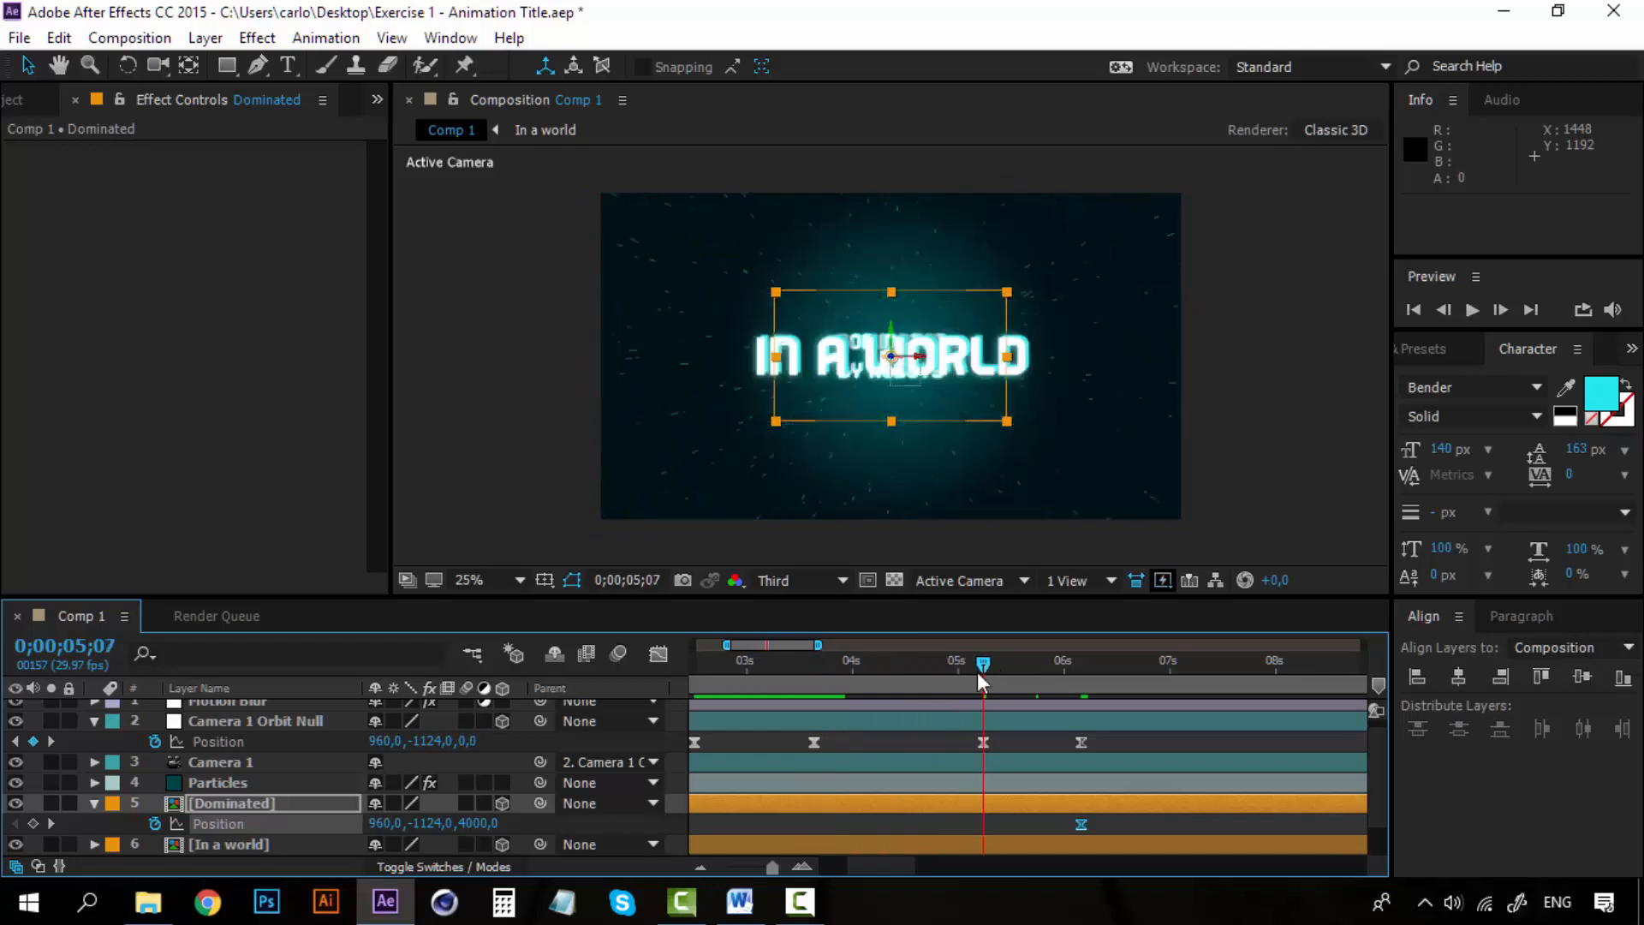
pyautogui.click(265, 802)
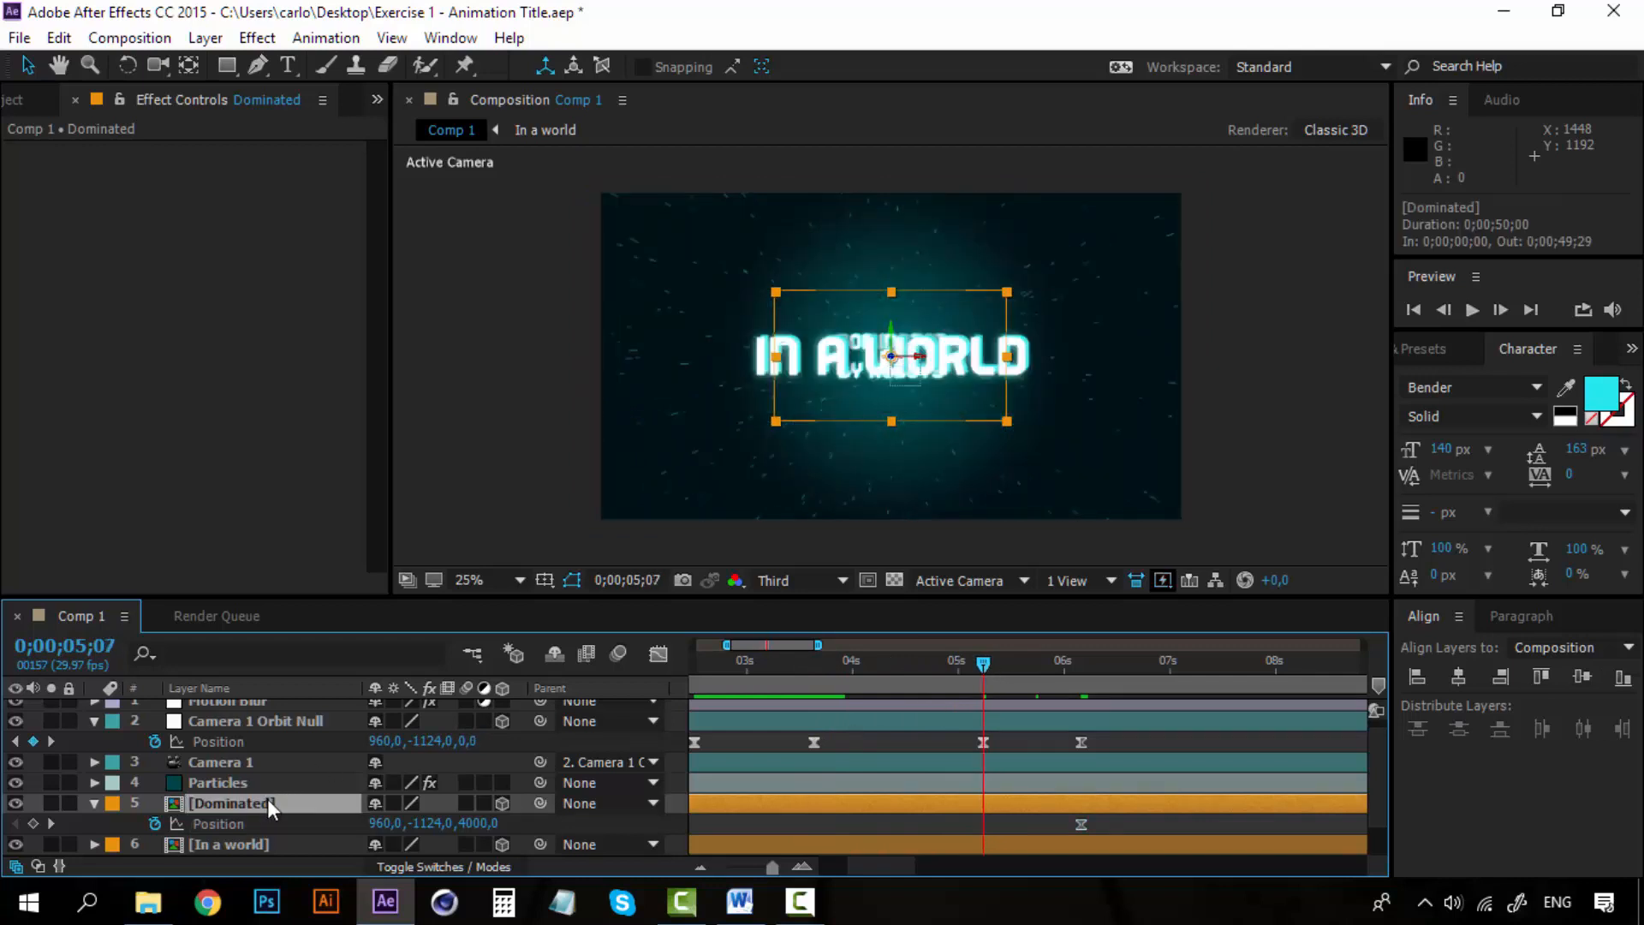
pyautogui.moveTo(994, 665); pyautogui.dragTo(1034, 659)
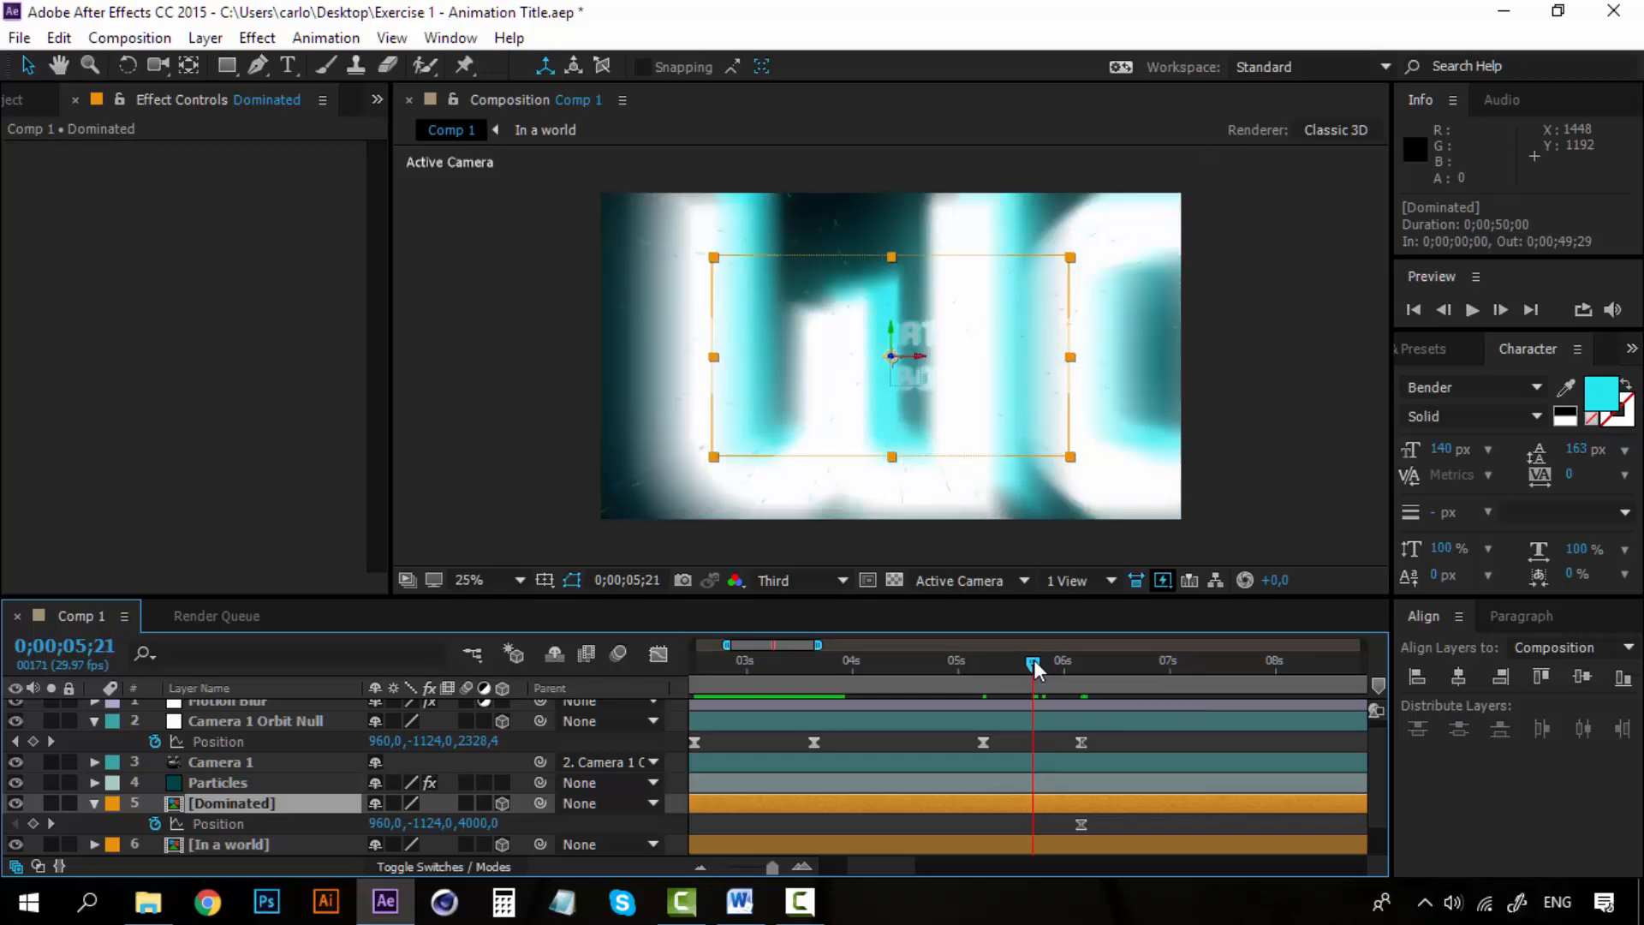
pyautogui.moveTo(1035, 659); pyautogui.dragTo(1034, 659)
pyautogui.hotkey('alt', '[')
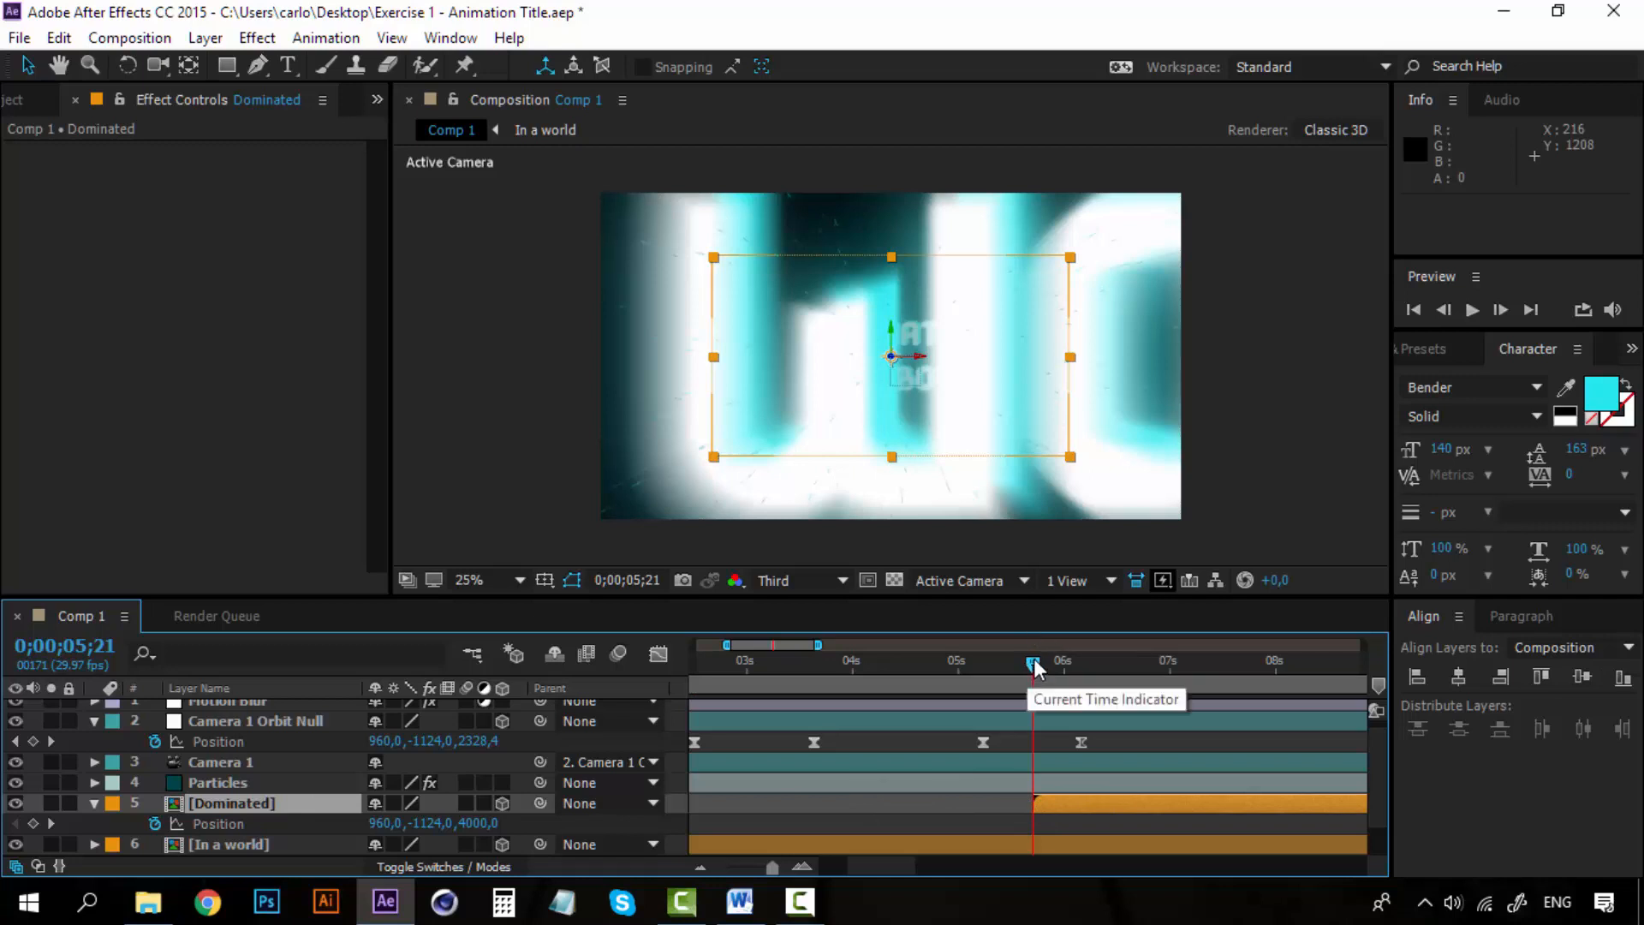
# Step: Preview the transition from IN A WORLD to DOMINATED BY ROBOTS, starting at 0;00;05;07
pyautogui.moveTo(1034, 663); pyautogui.dragTo(1081, 661)
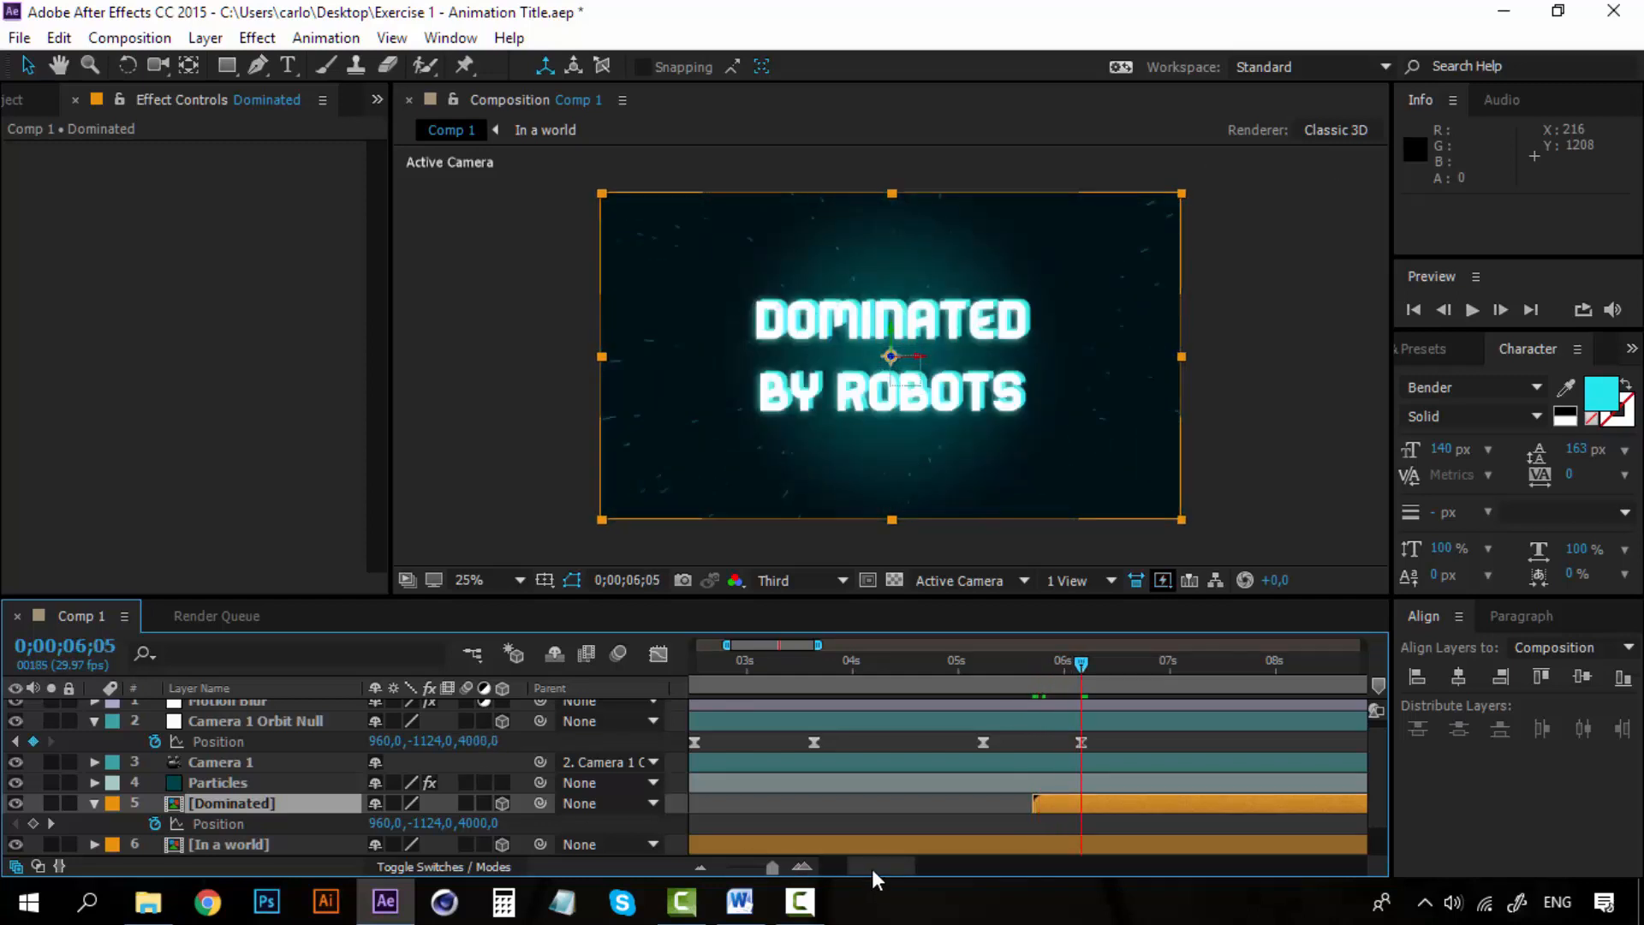
pyautogui.moveTo(872, 868); pyautogui.dragTo(891, 858)
pyautogui.moveTo(916, 665); pyautogui.dragTo(819, 666)
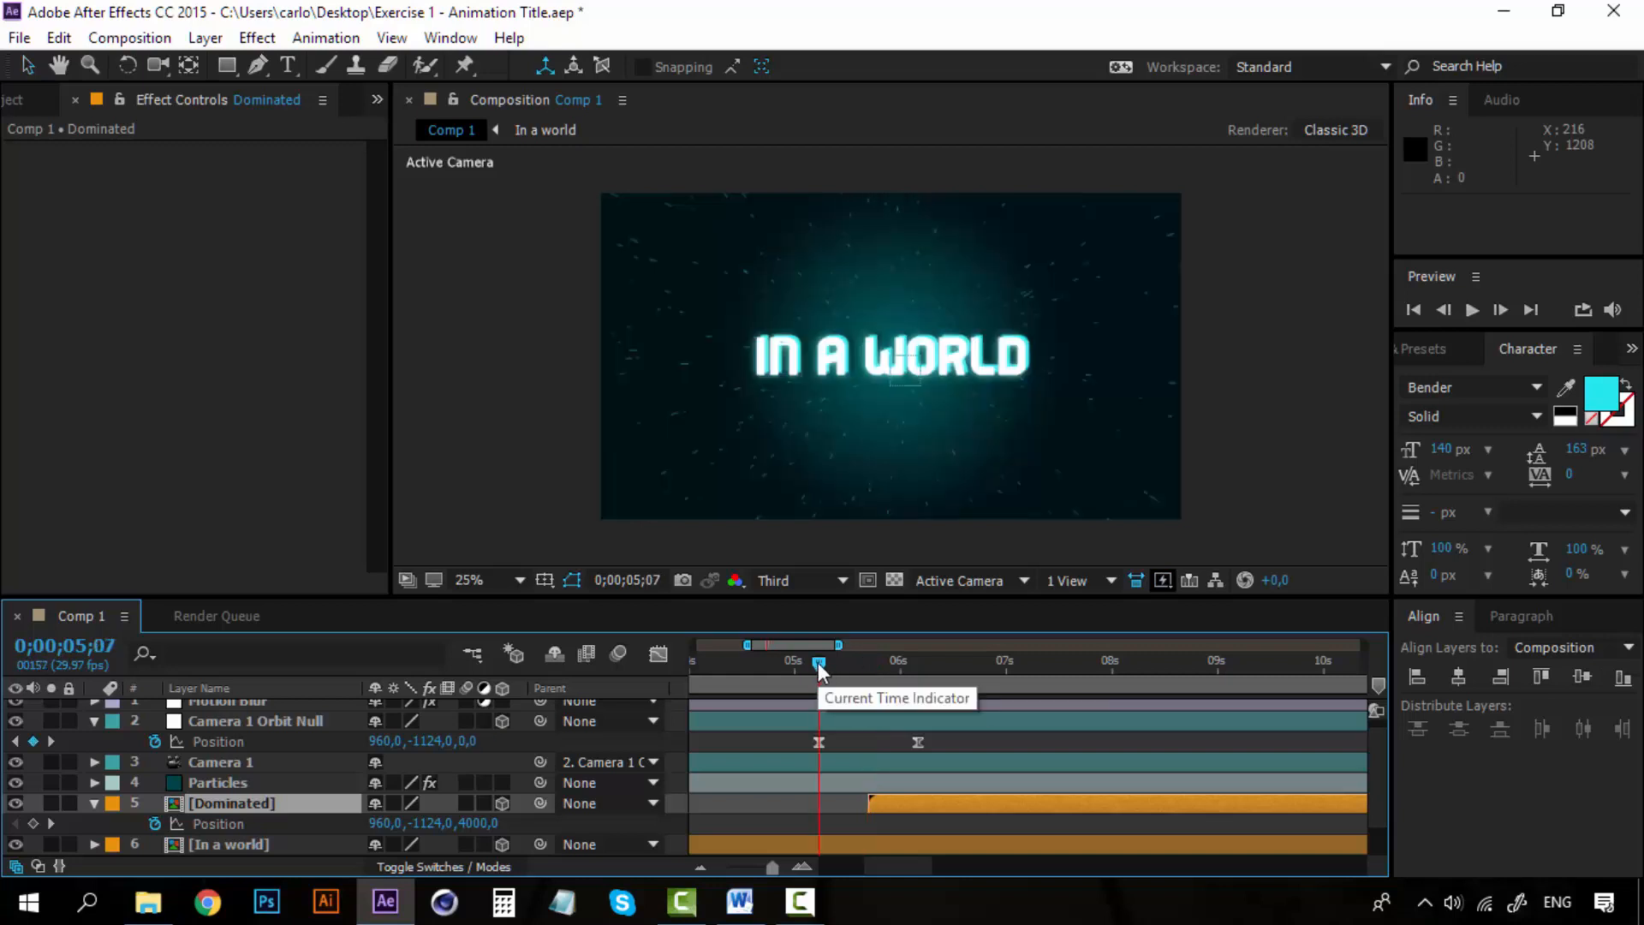
pyautogui.press('space')
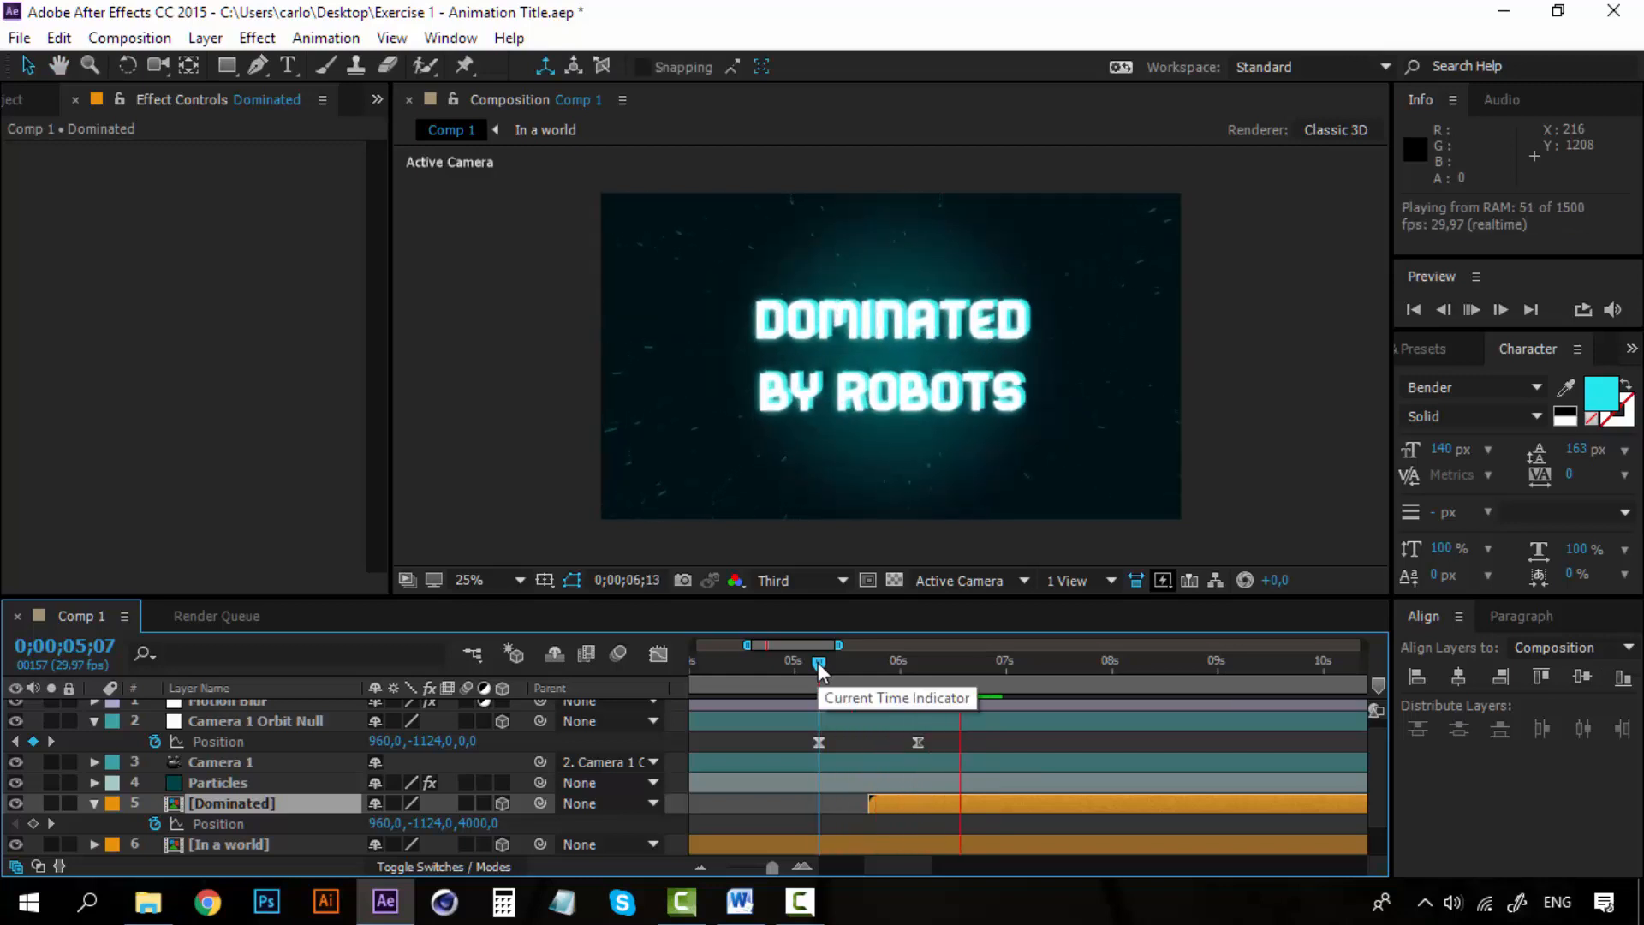
pyautogui.press('space')
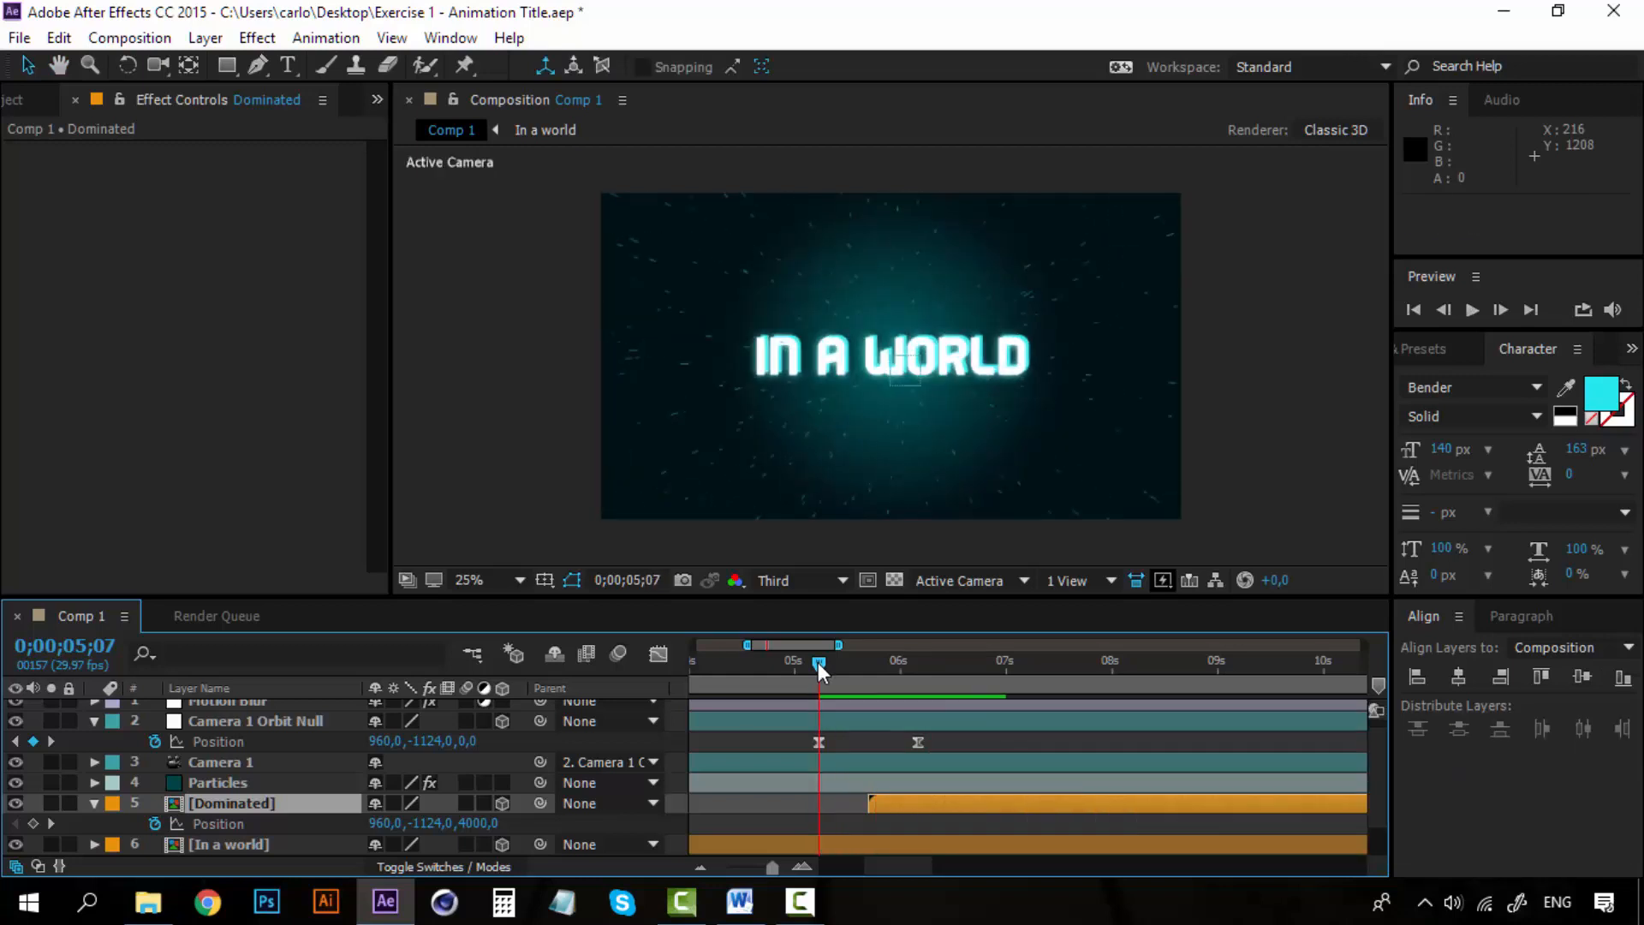
pyautogui.press('space')
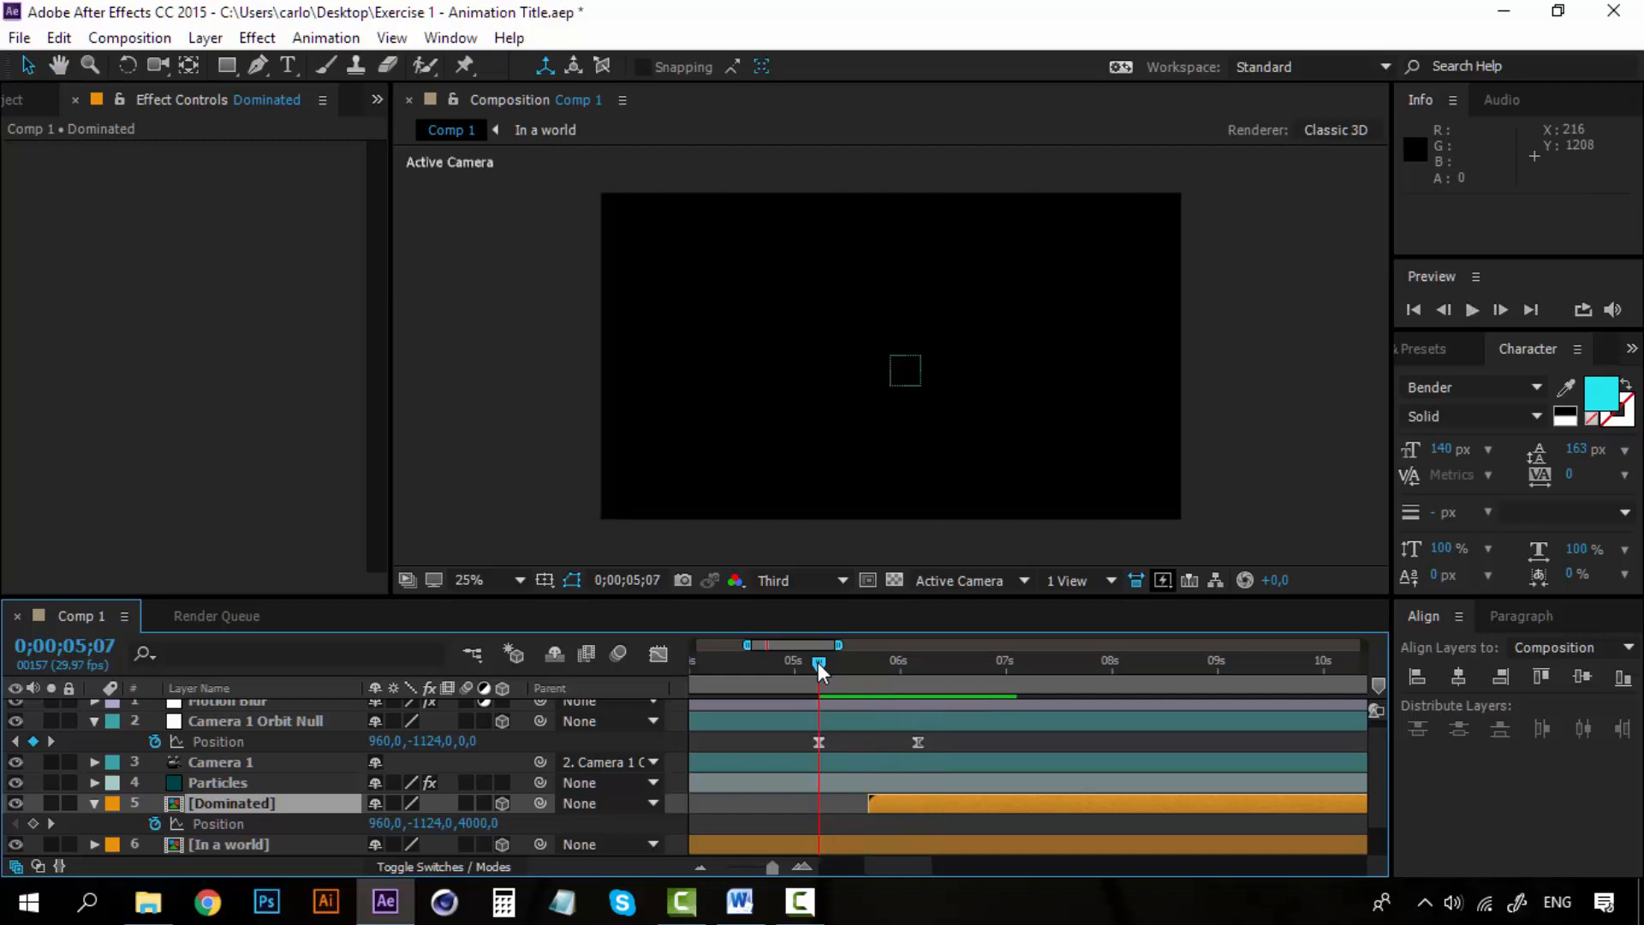
# Step: Set the Camera 1 Orbit Null's Position Z value to 7000 at its 0;00;06;05 keyframe
pyautogui.moveTo(818, 664); pyautogui.dragTo(898, 665)
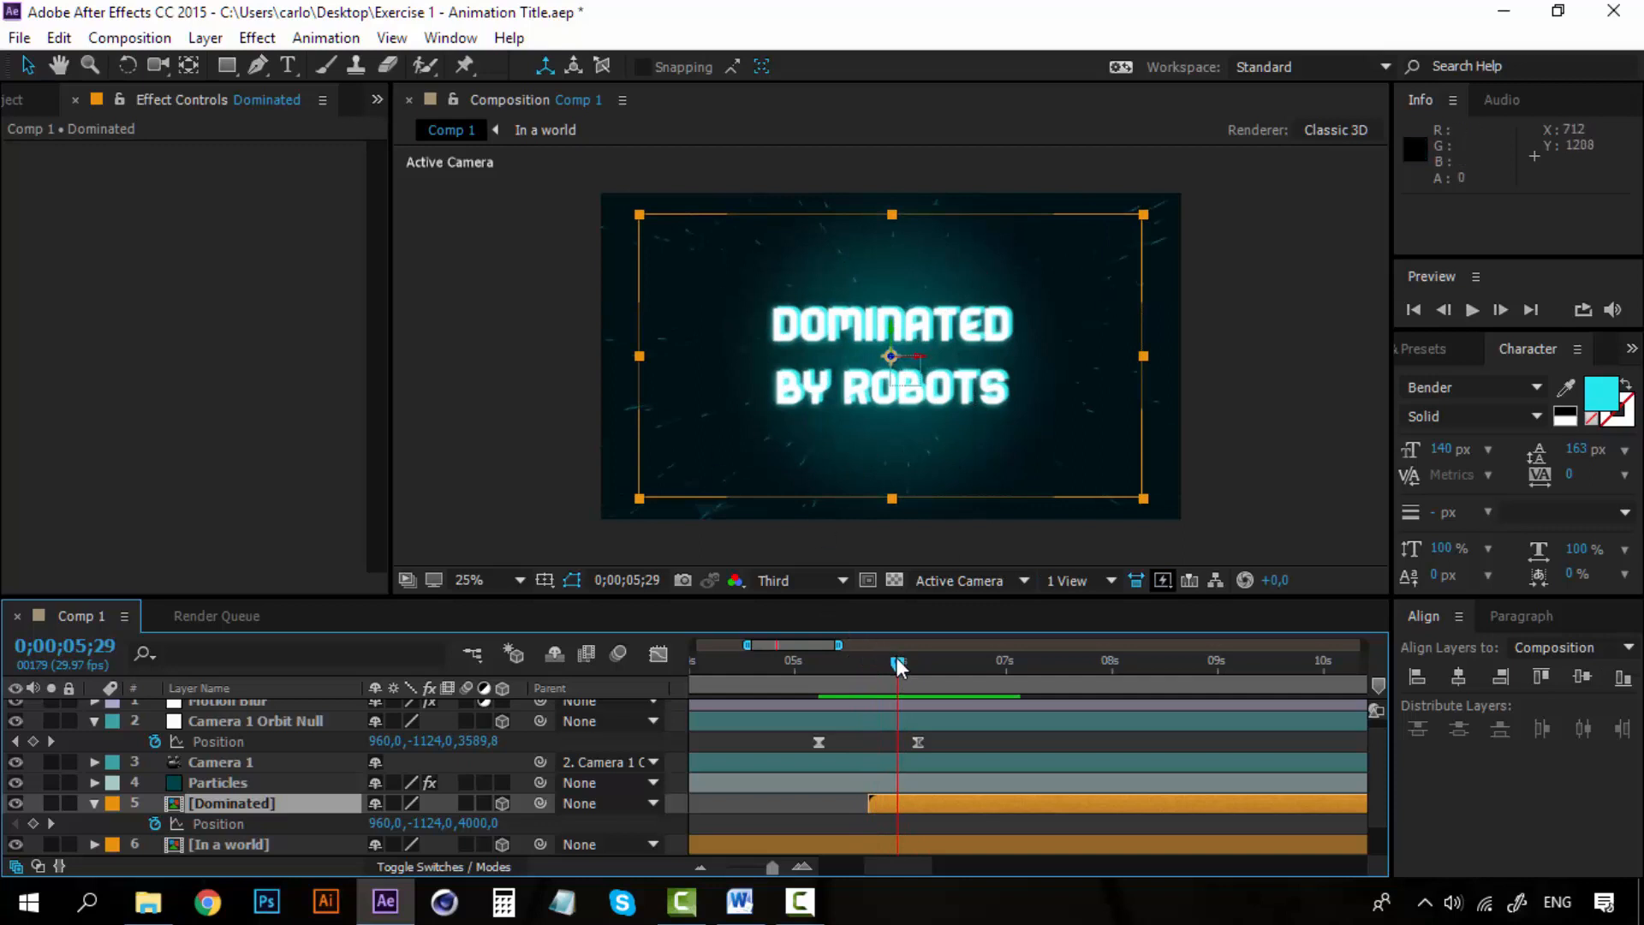
pyautogui.moveTo(895, 655); pyautogui.dragTo(916, 656)
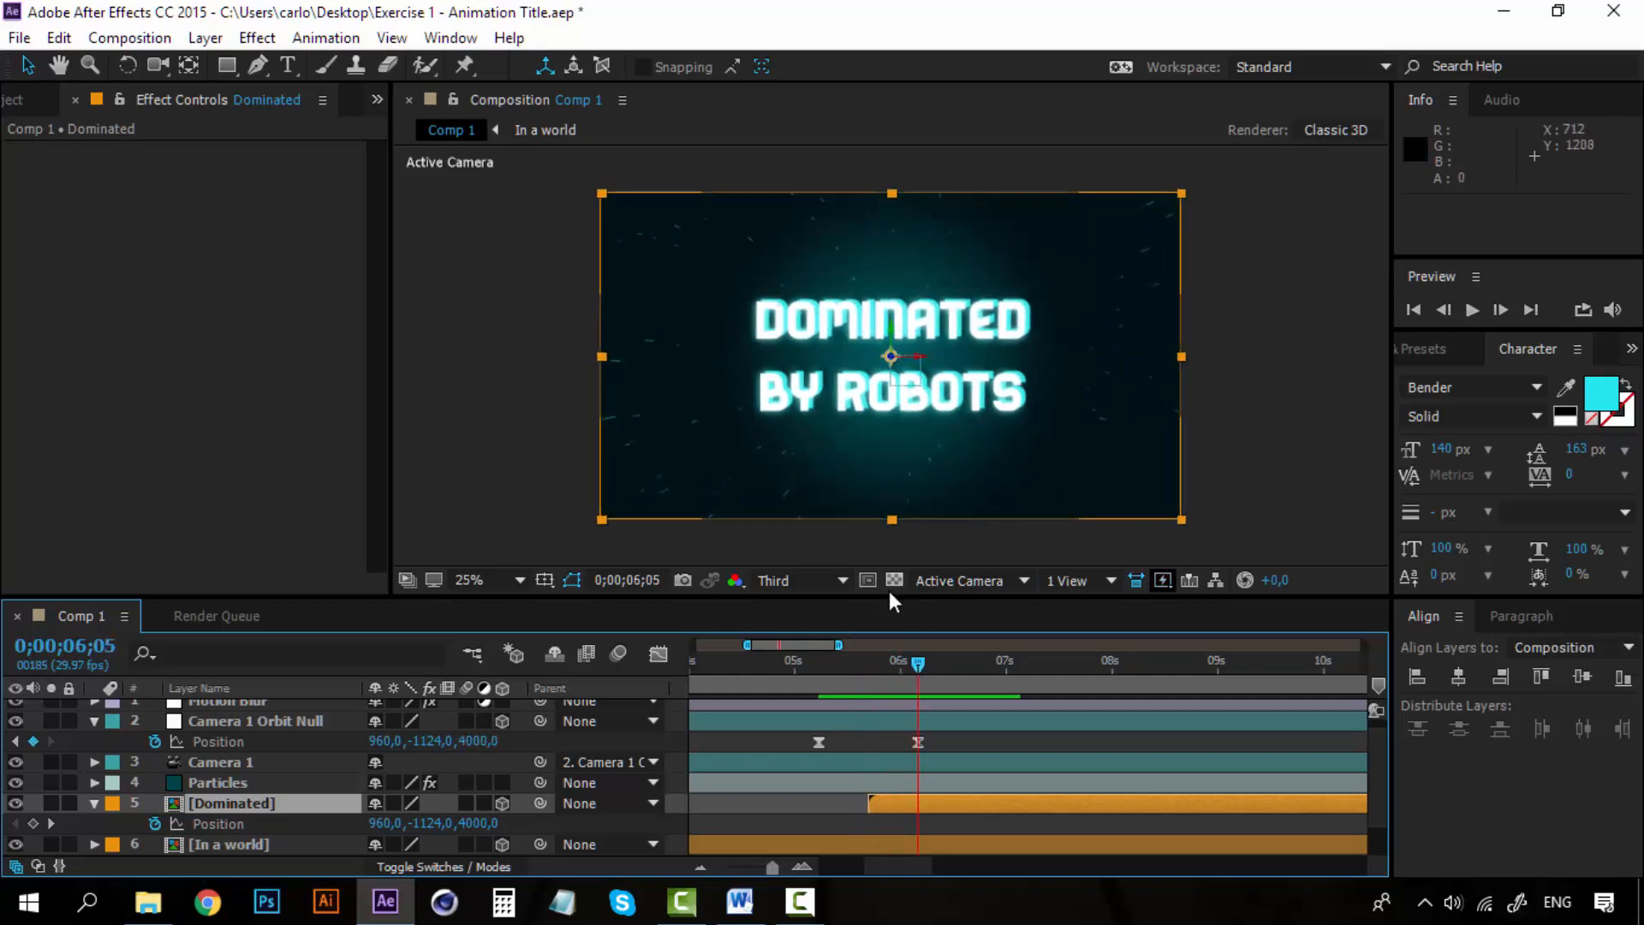
pyautogui.click(334, 741)
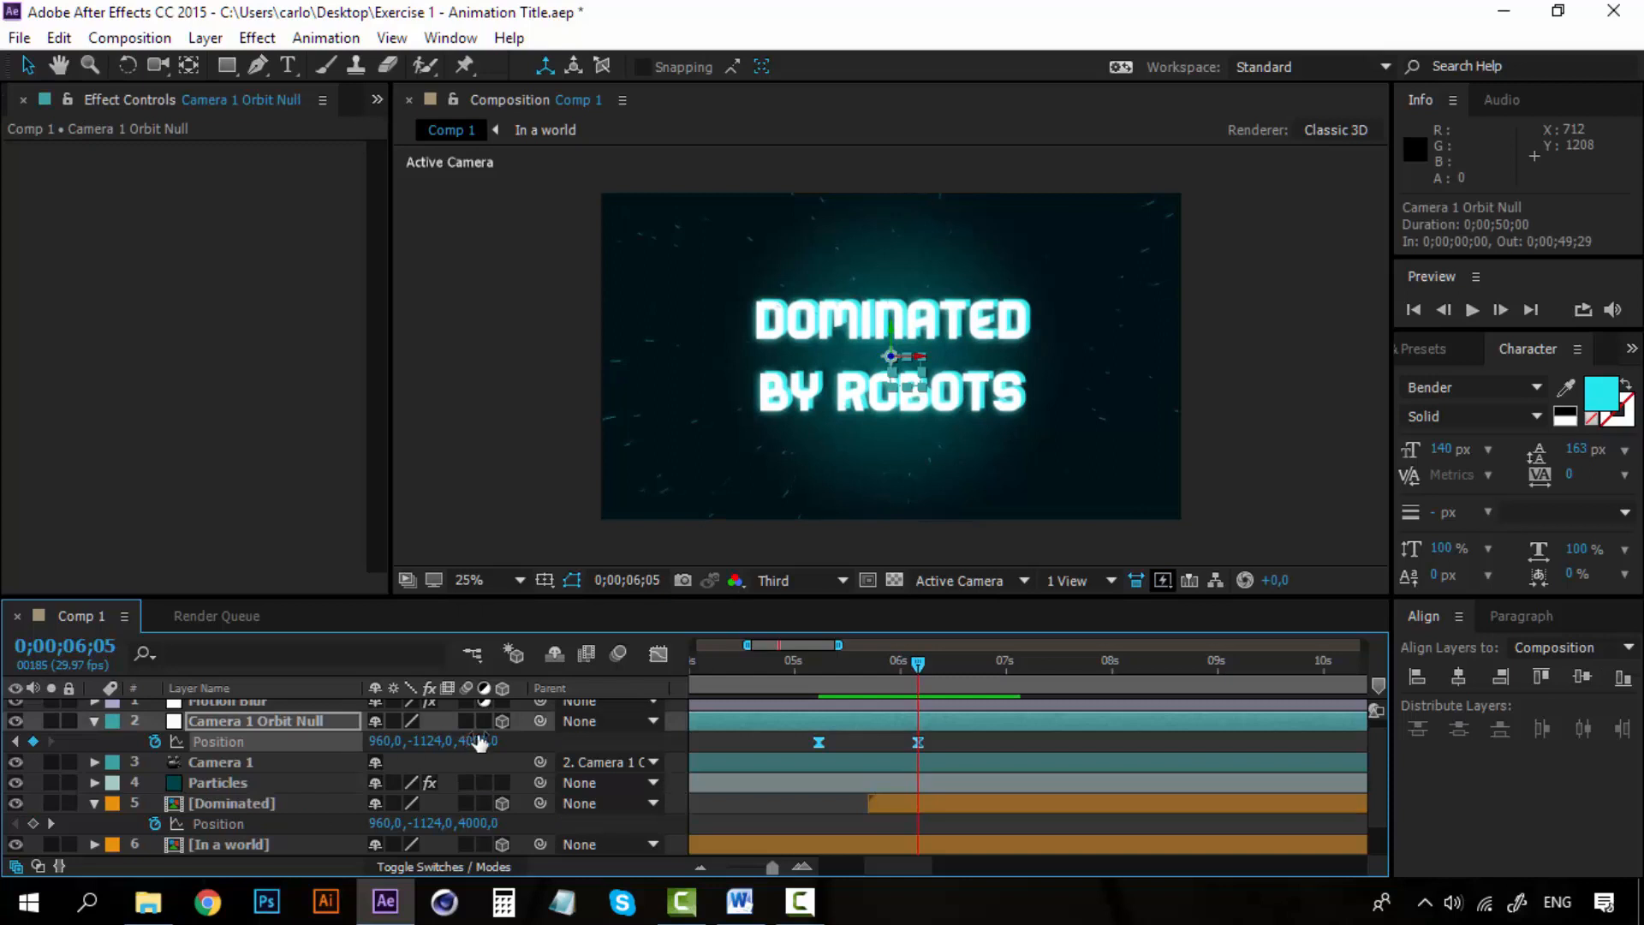
pyautogui.click(942, 741)
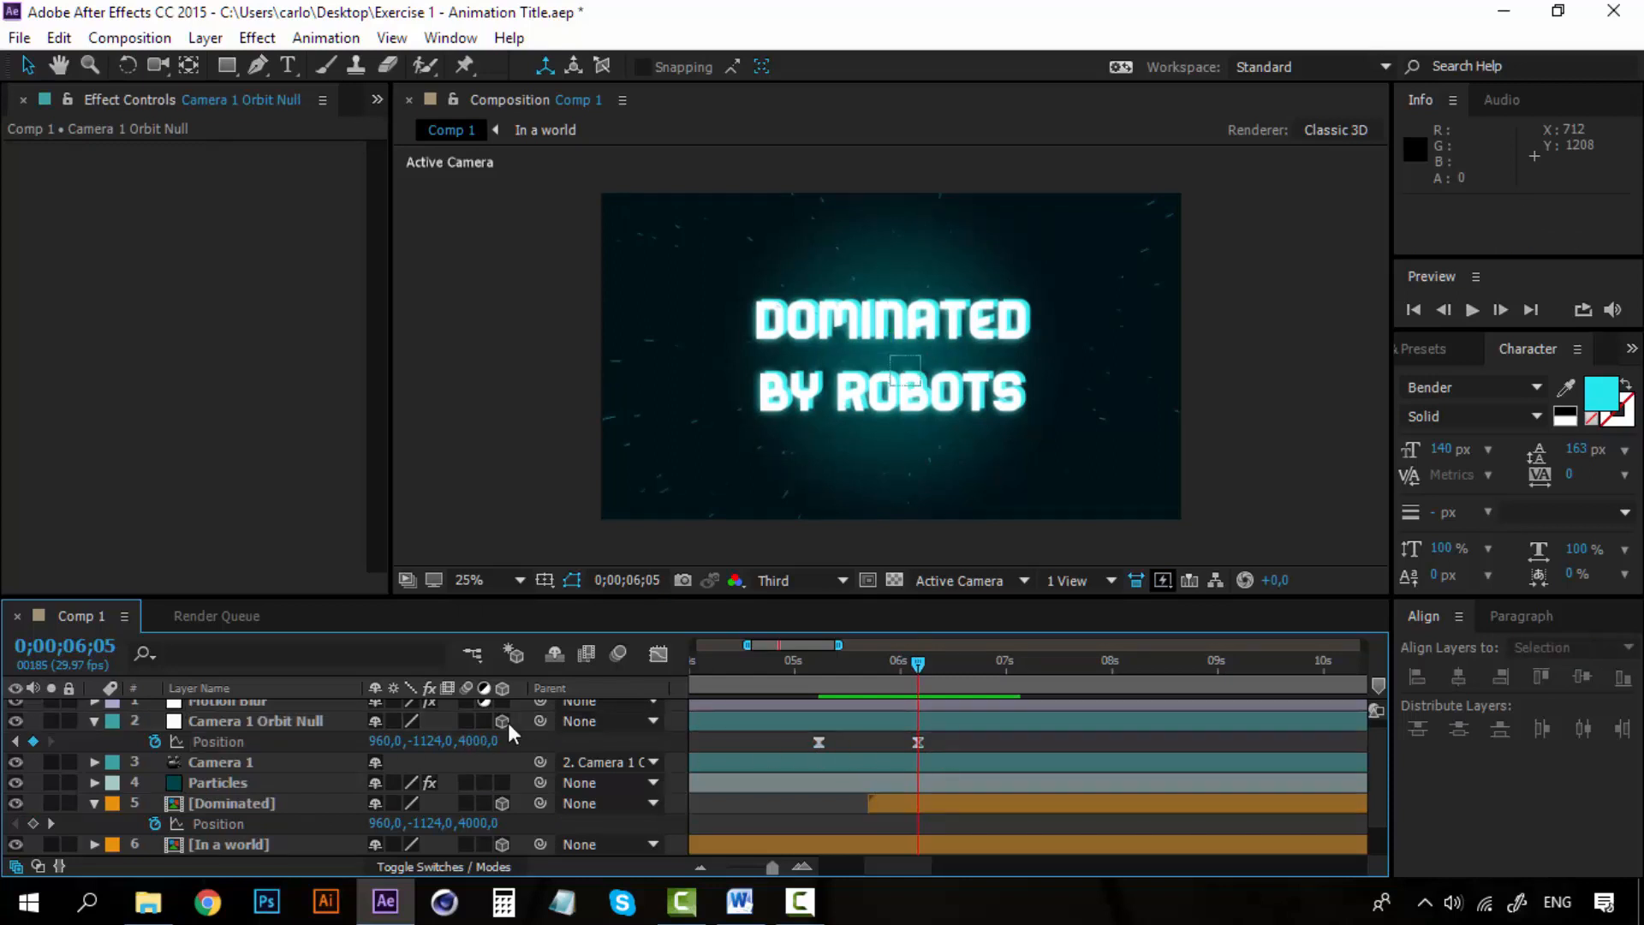
pyautogui.click(483, 742)
pyautogui.moveTo(473, 741); pyautogui.dragTo(461, 737)
pyautogui.write('7')
pyautogui.press('Return')
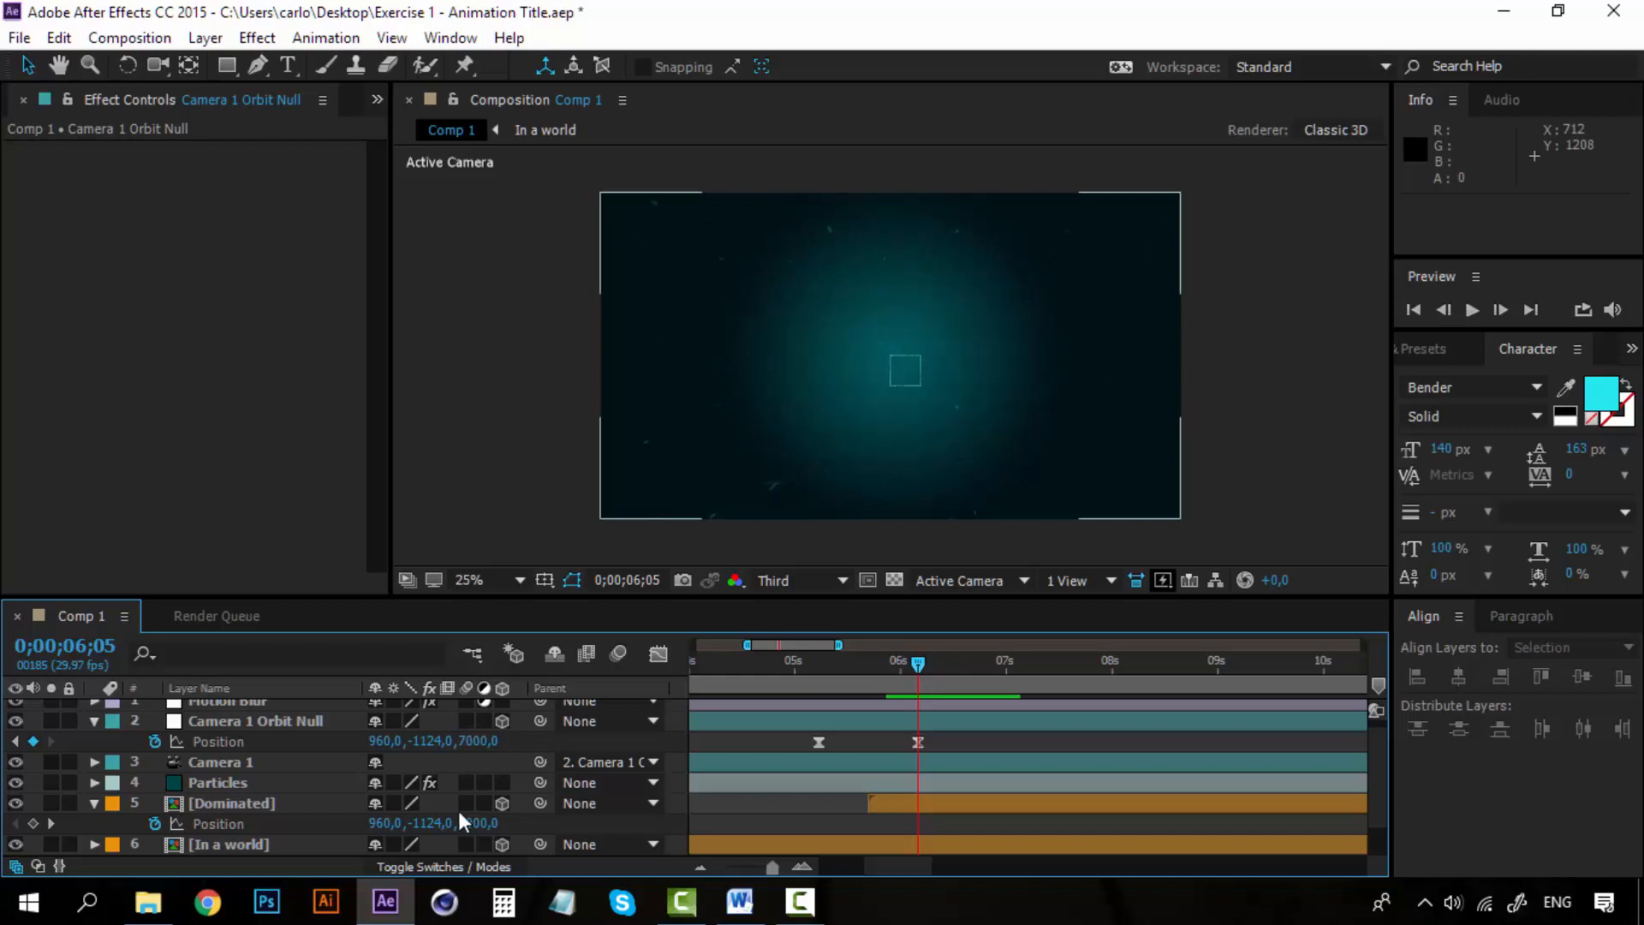
# Step: Set the Dominated layer's Position Z value to 7000 at 0;00;06;05 to match the camera null
pyautogui.click(471, 825)
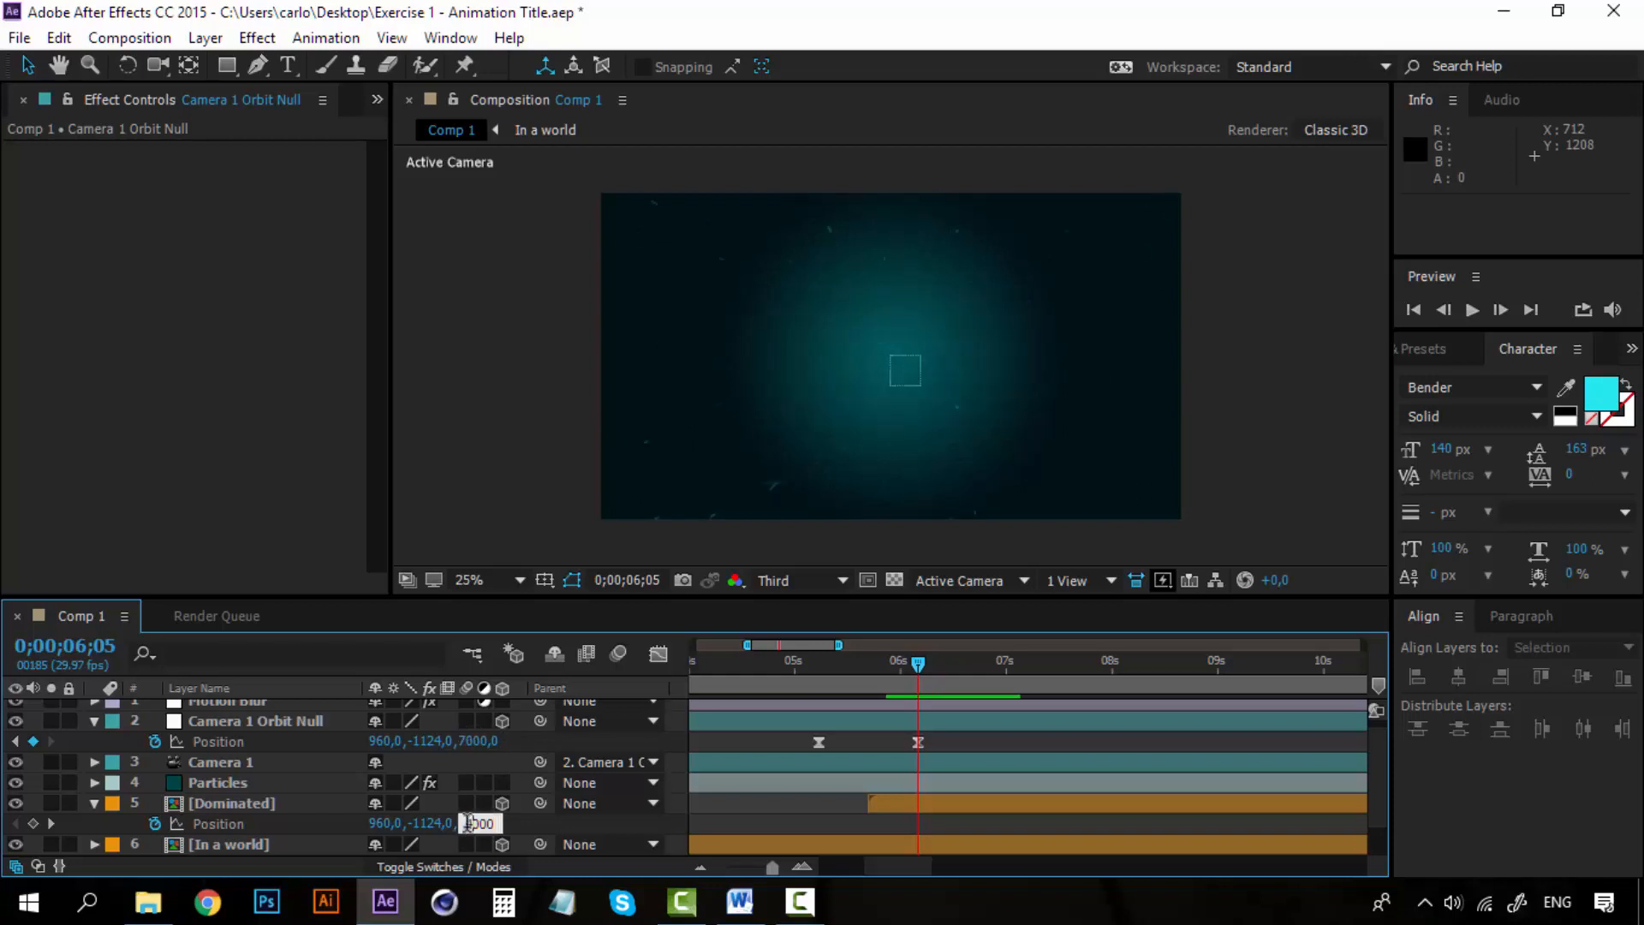
pyautogui.write('7')
pyautogui.press('Return')
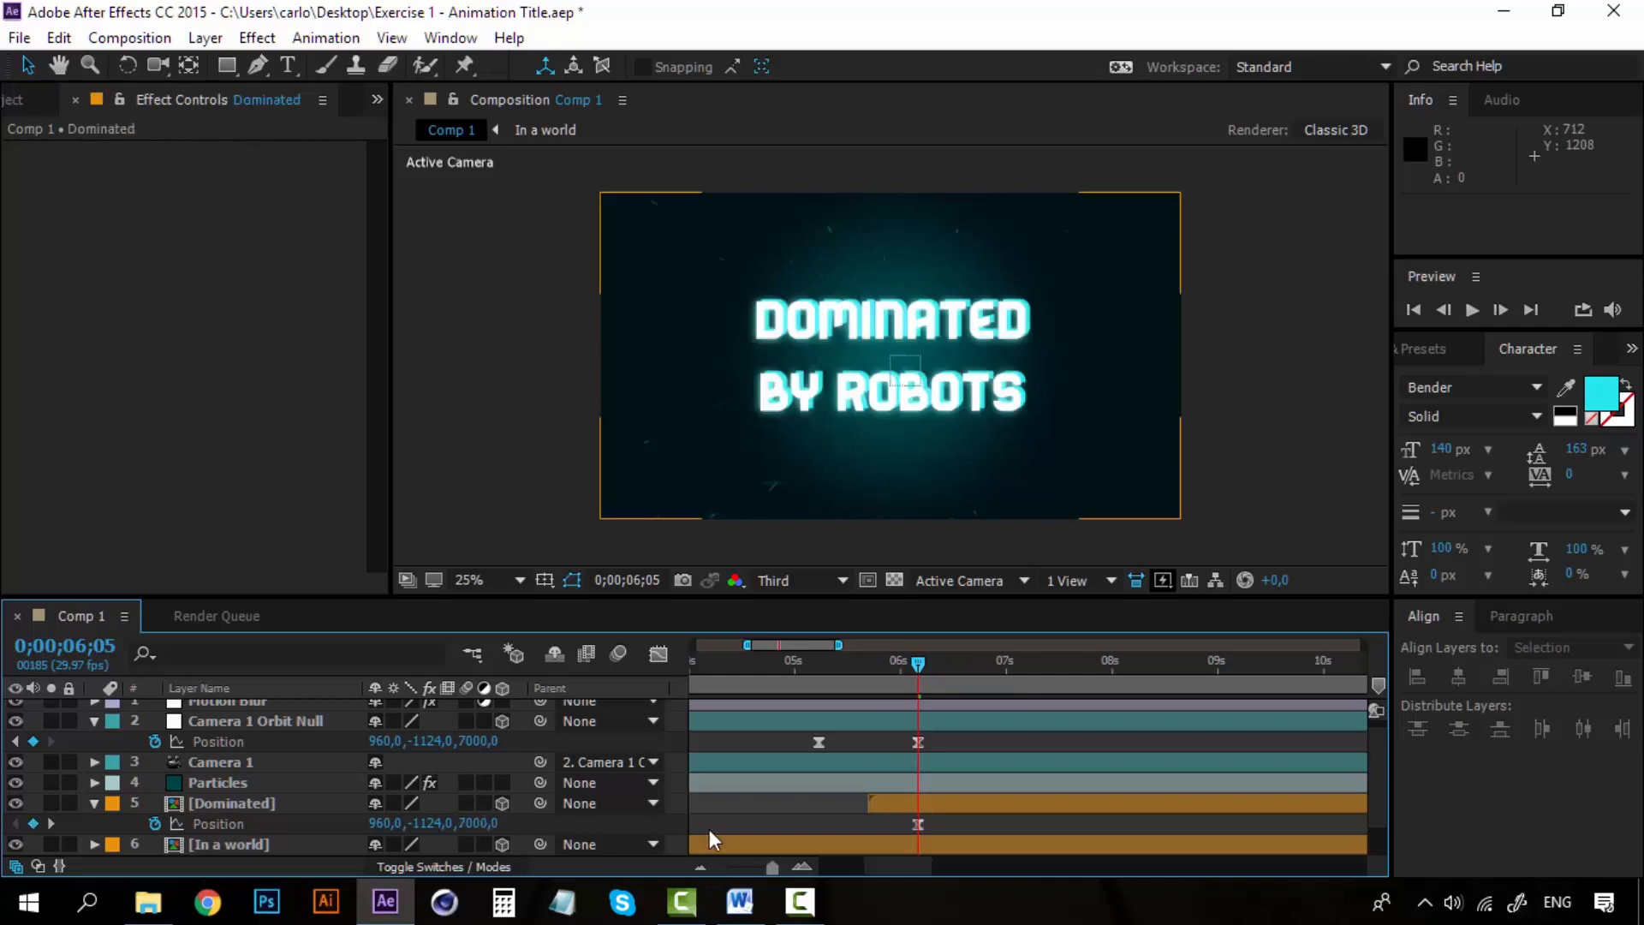
# Step: Preview the camera move from IN A WORLD to DOMINATED BY ROBOTS repeatedly from 0;00;05;07, checking its speed over the longer distance
pyautogui.moveTo(919, 661); pyautogui.dragTo(813, 656)
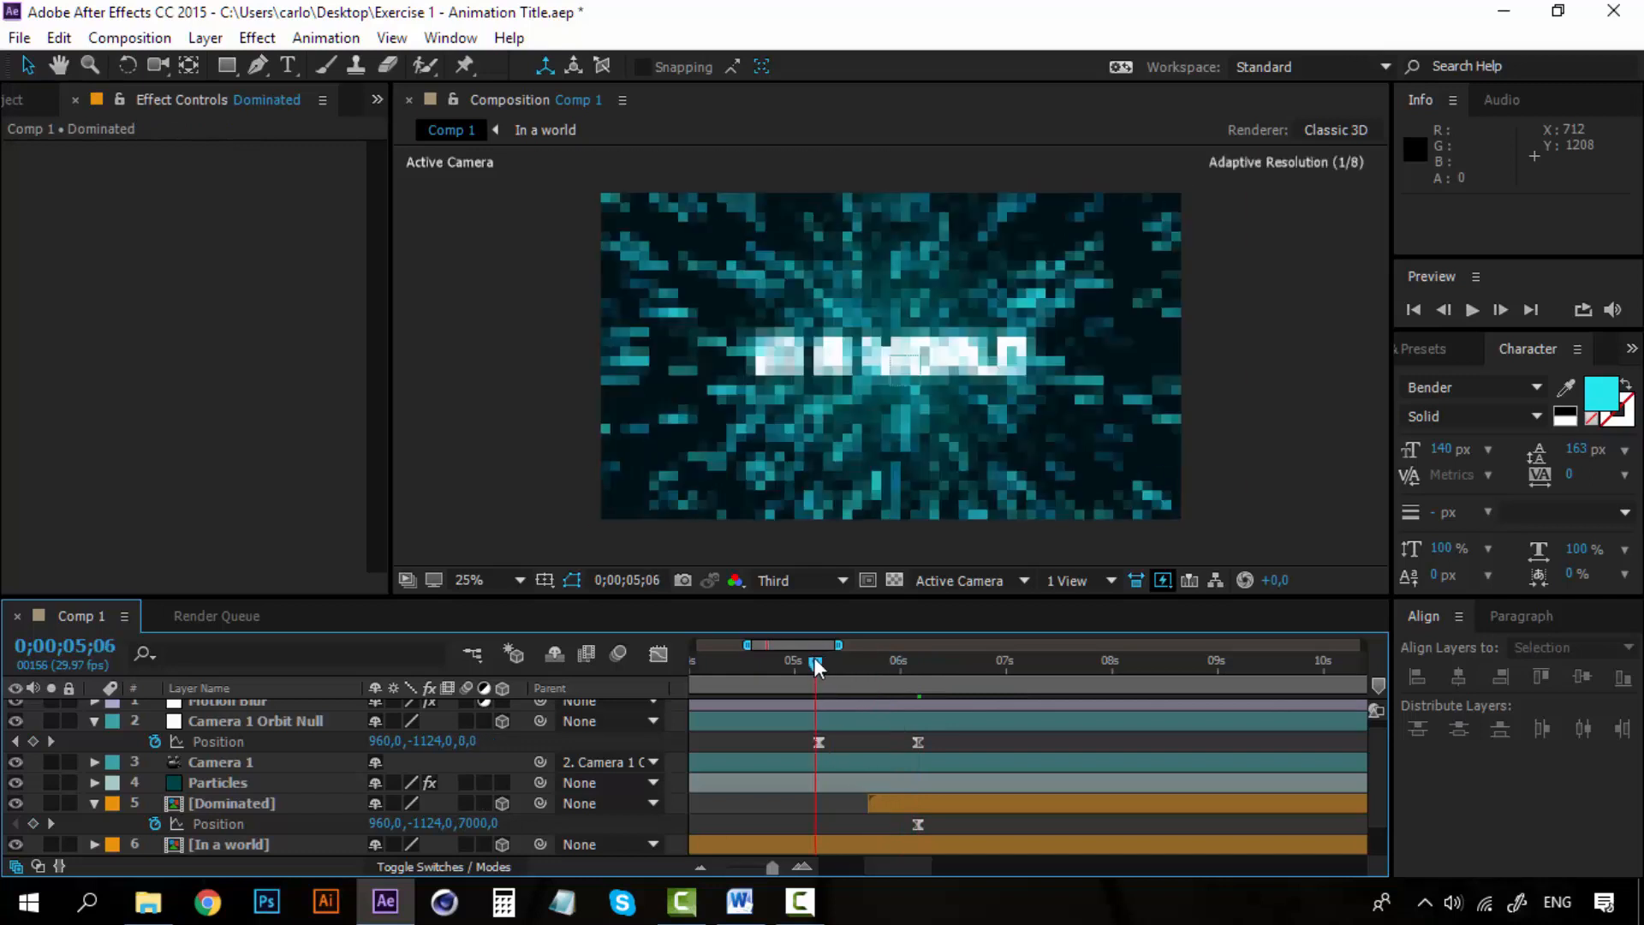
pyautogui.press('space')
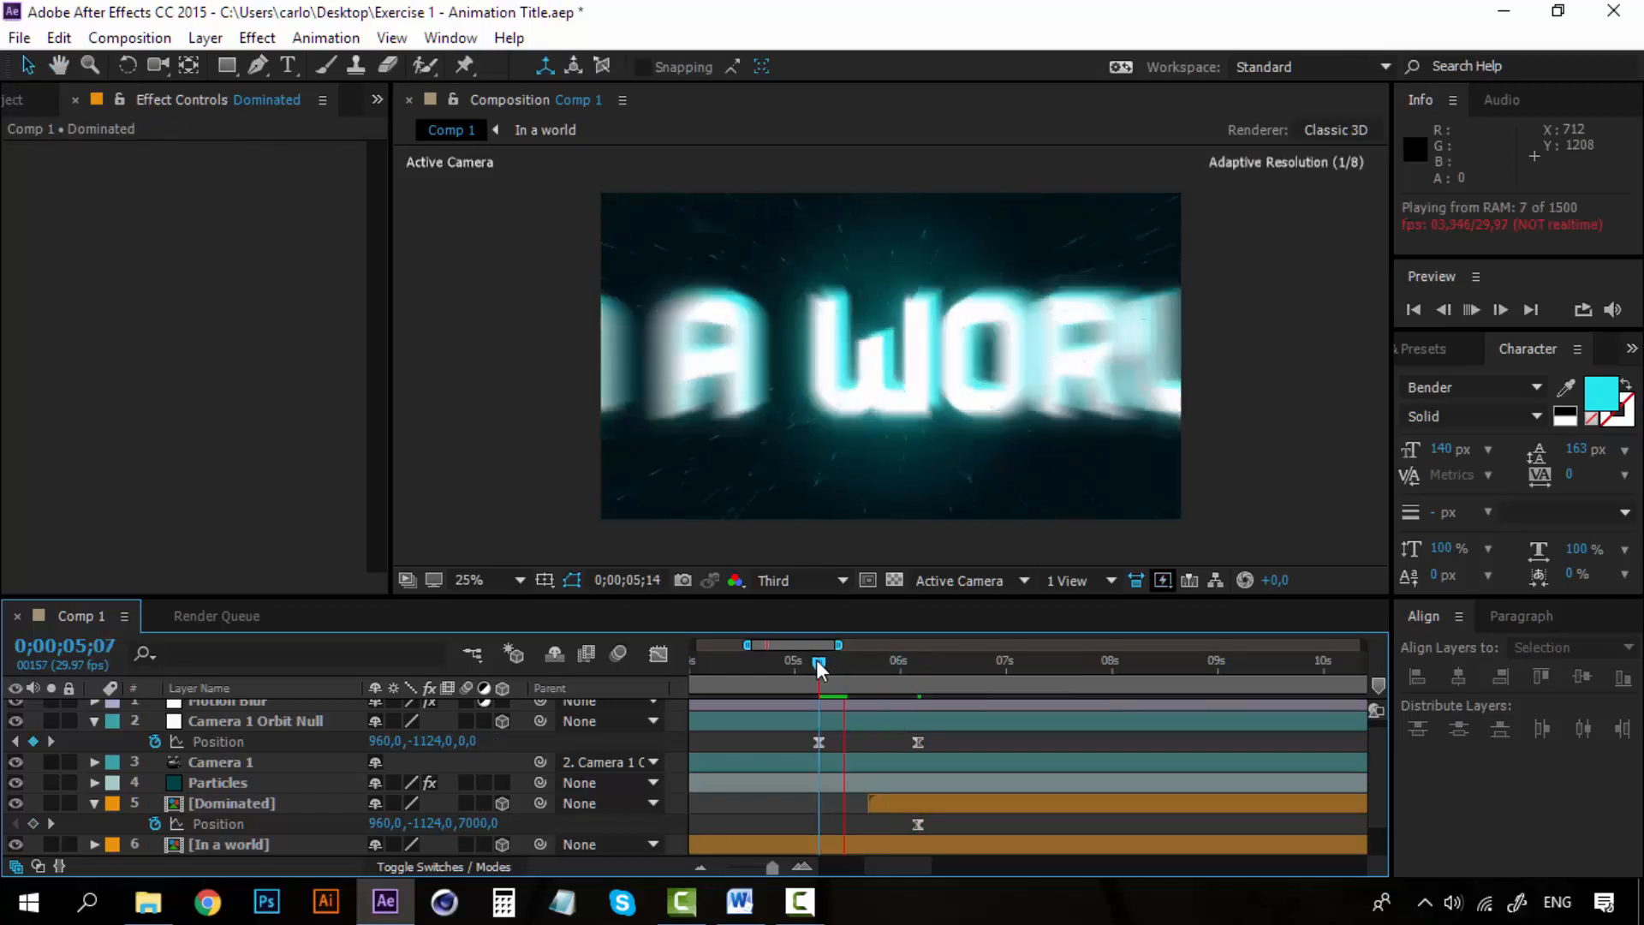
pyautogui.press('space')
pyautogui.press('space')
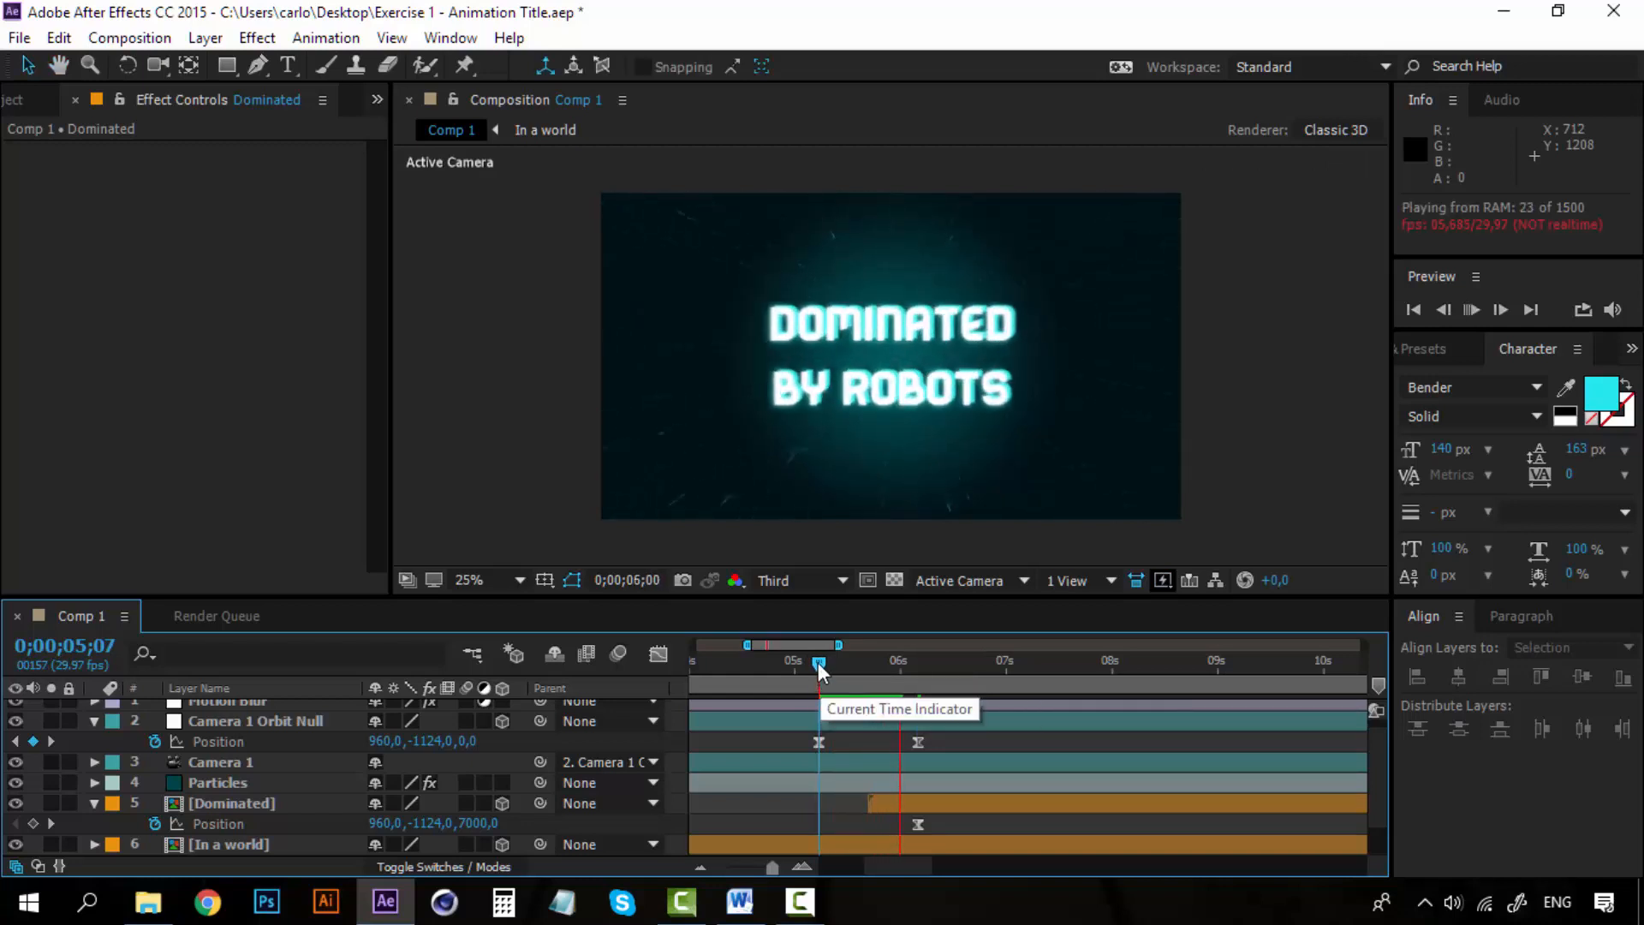
pyautogui.press('space')
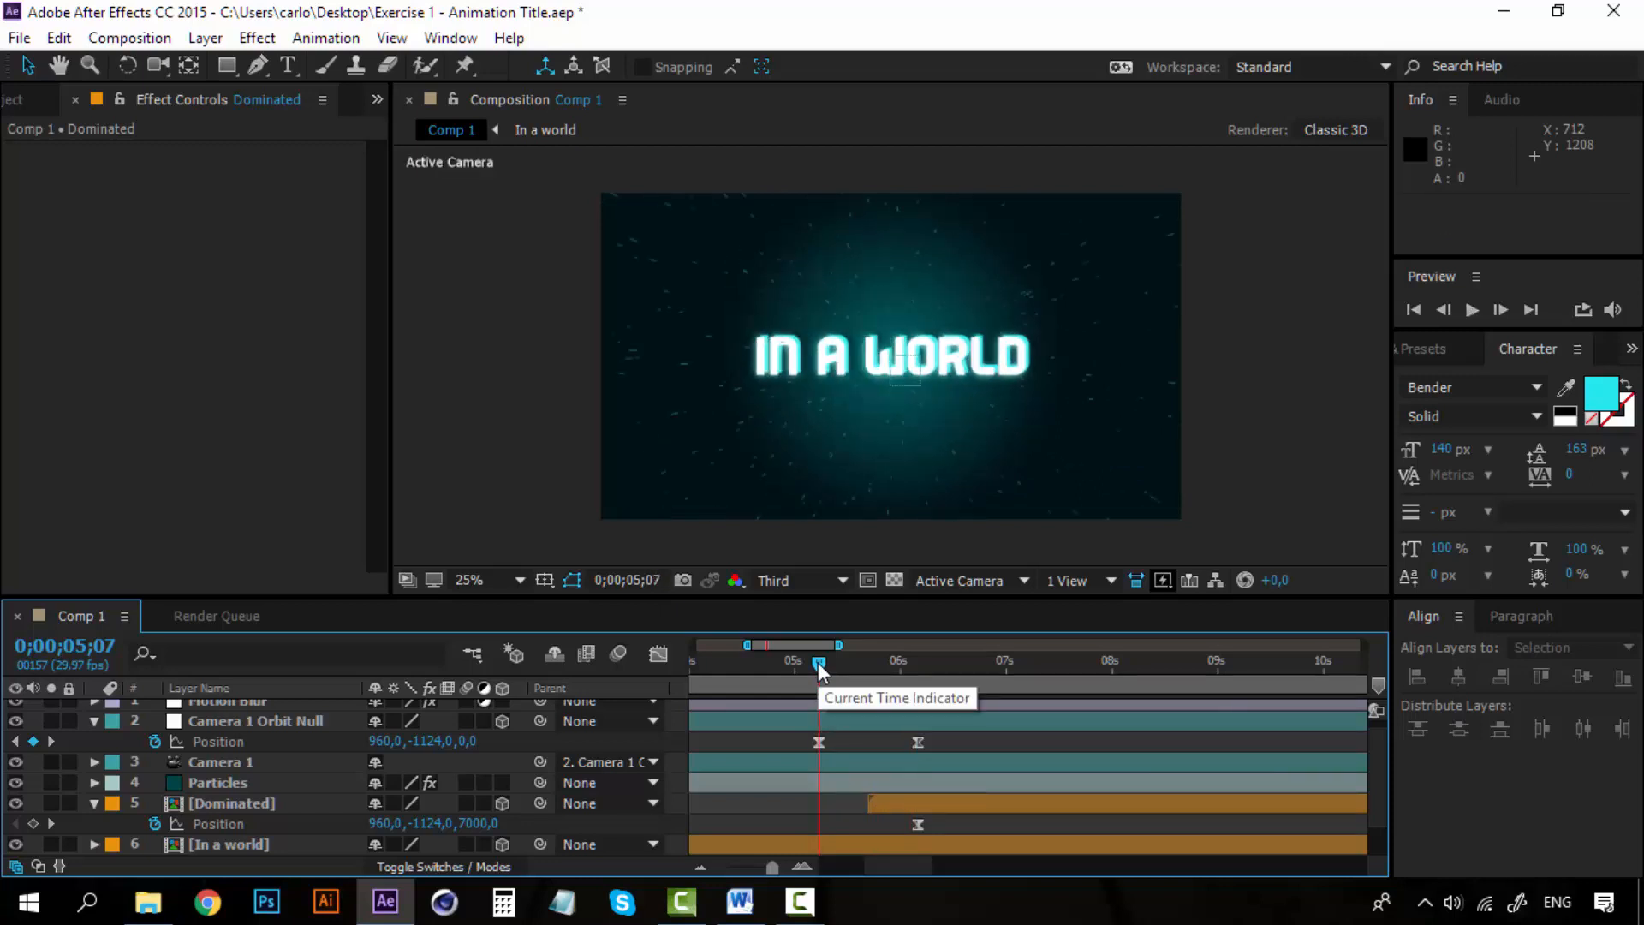
pyautogui.press('space')
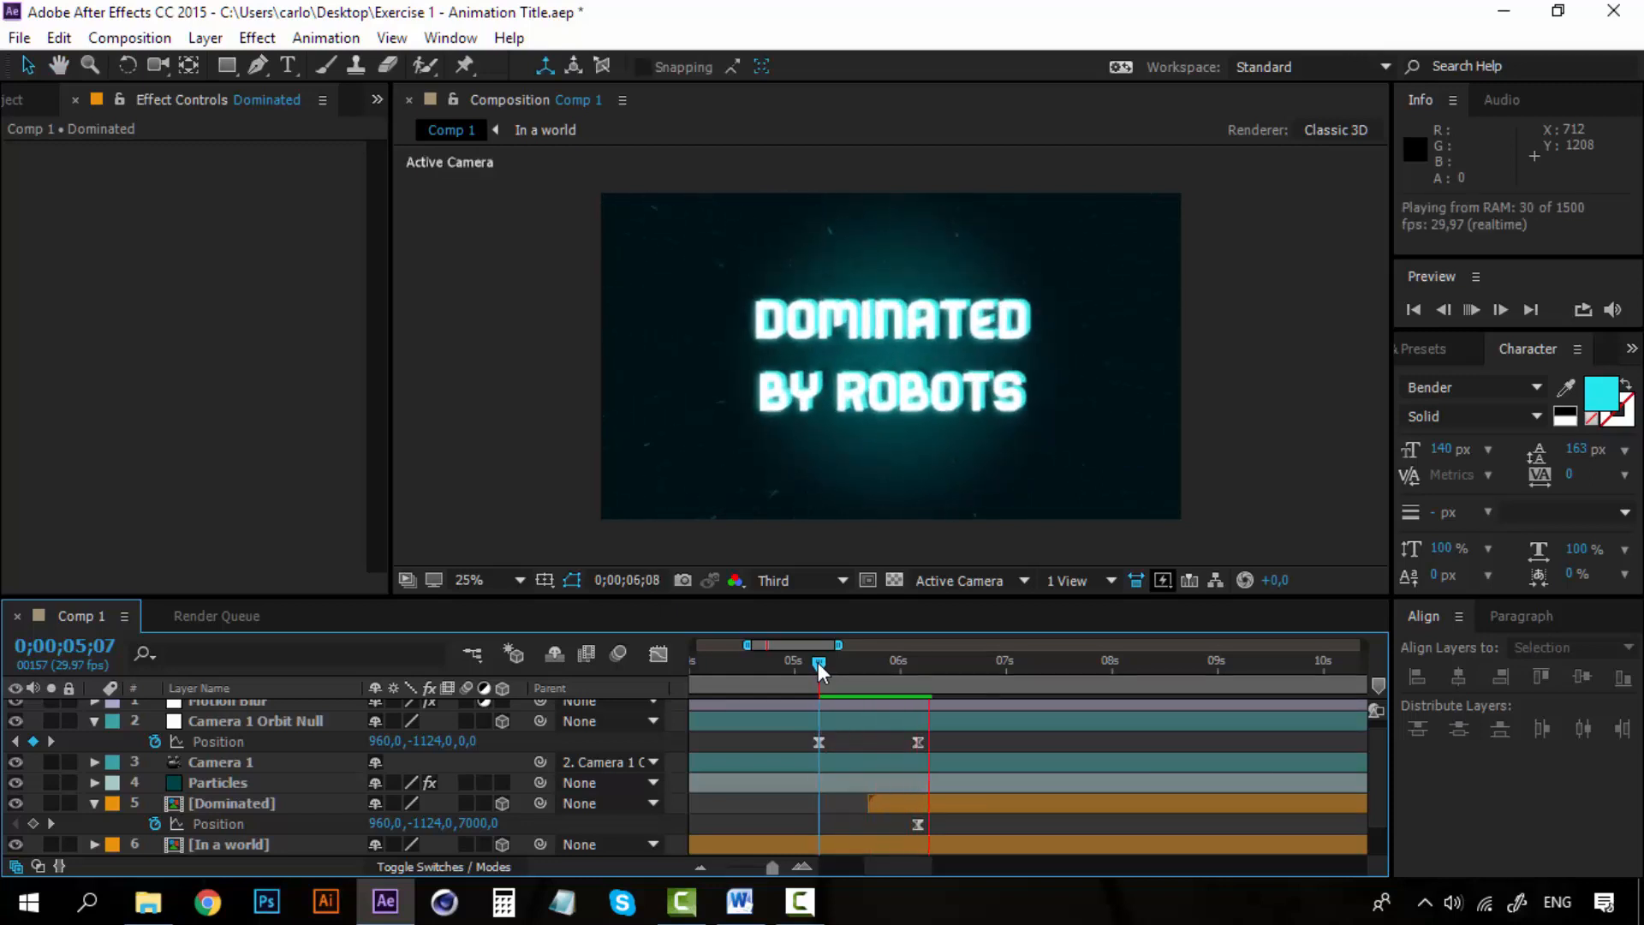
pyautogui.press('space')
pyautogui.press('space')
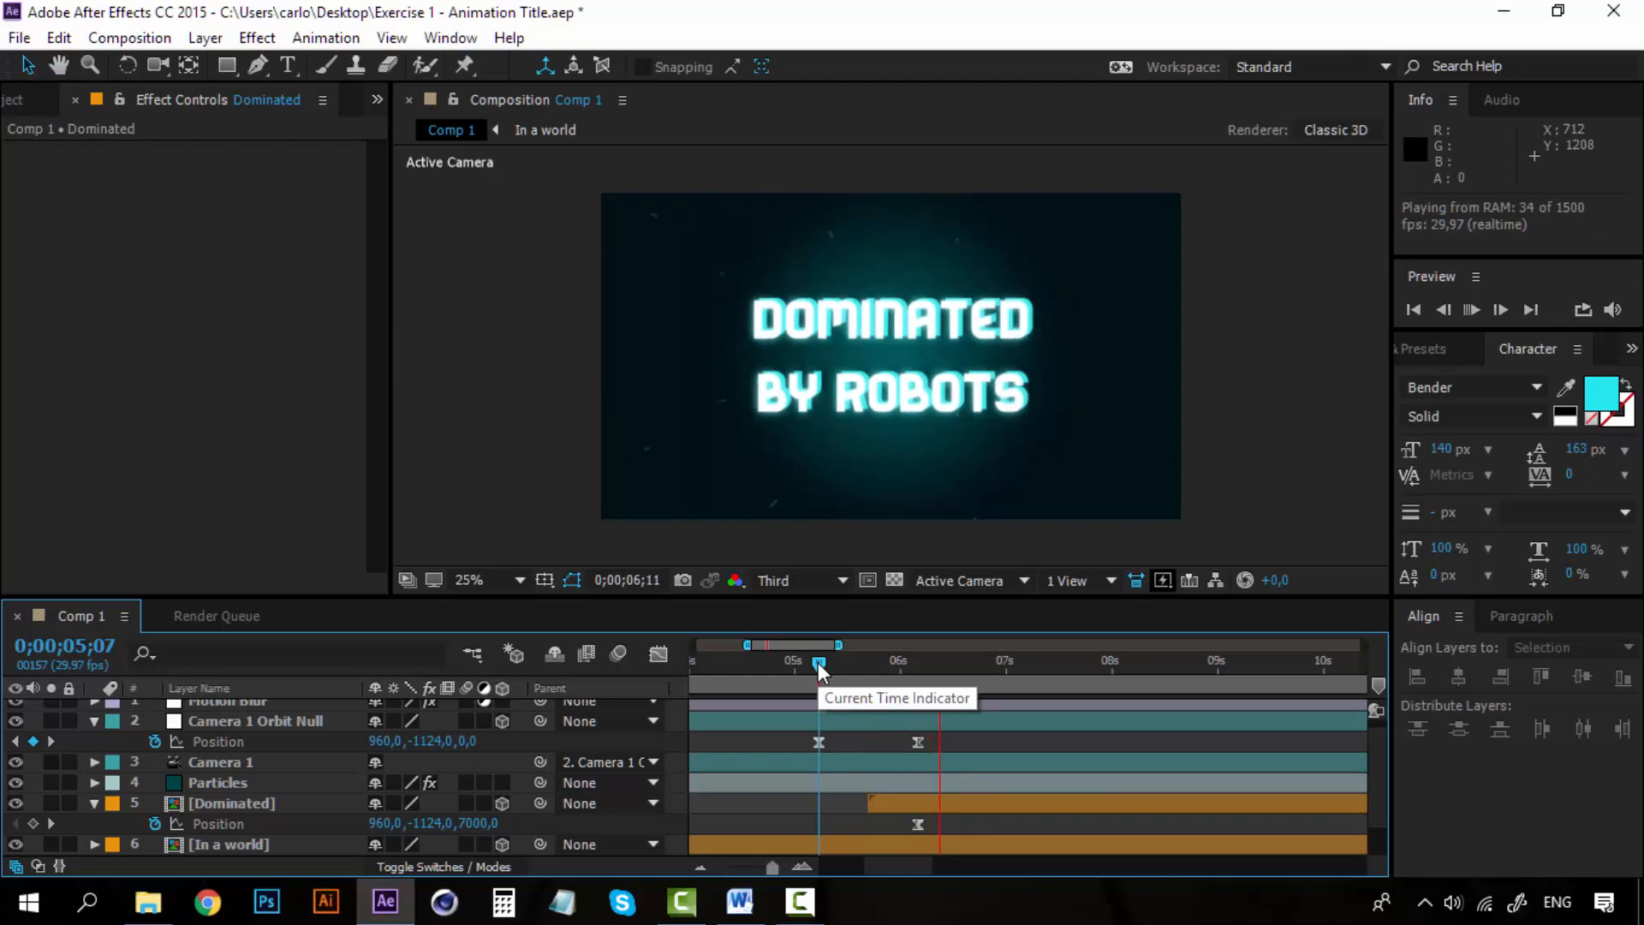
pyautogui.press('space')
pyautogui.press('space')
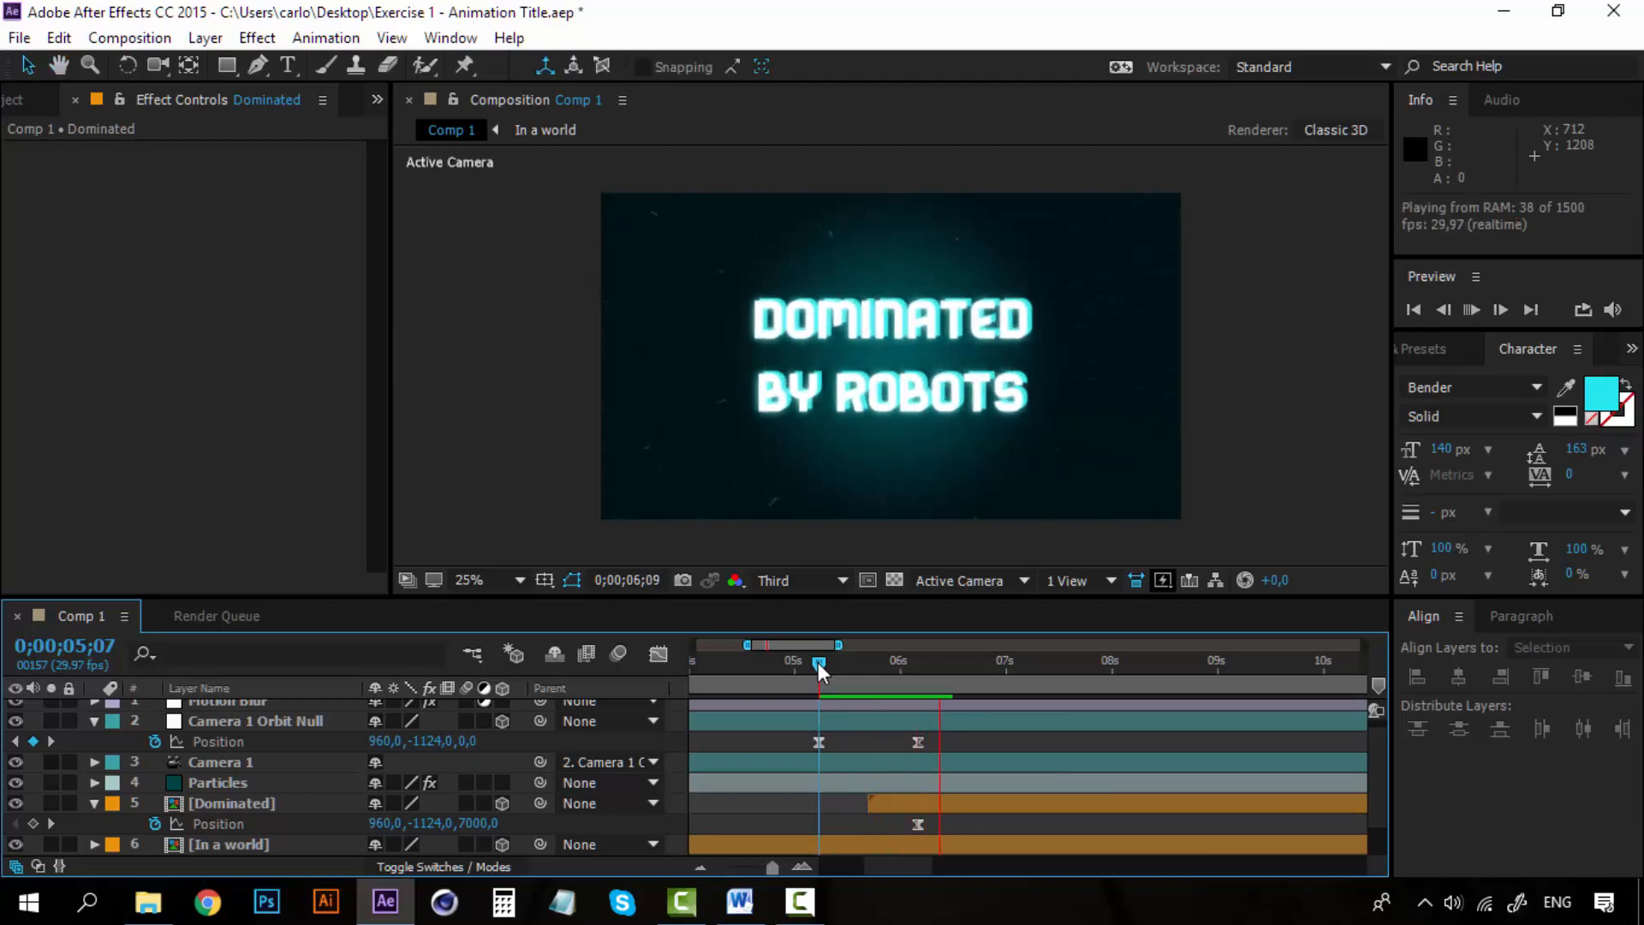
pyautogui.press('space')
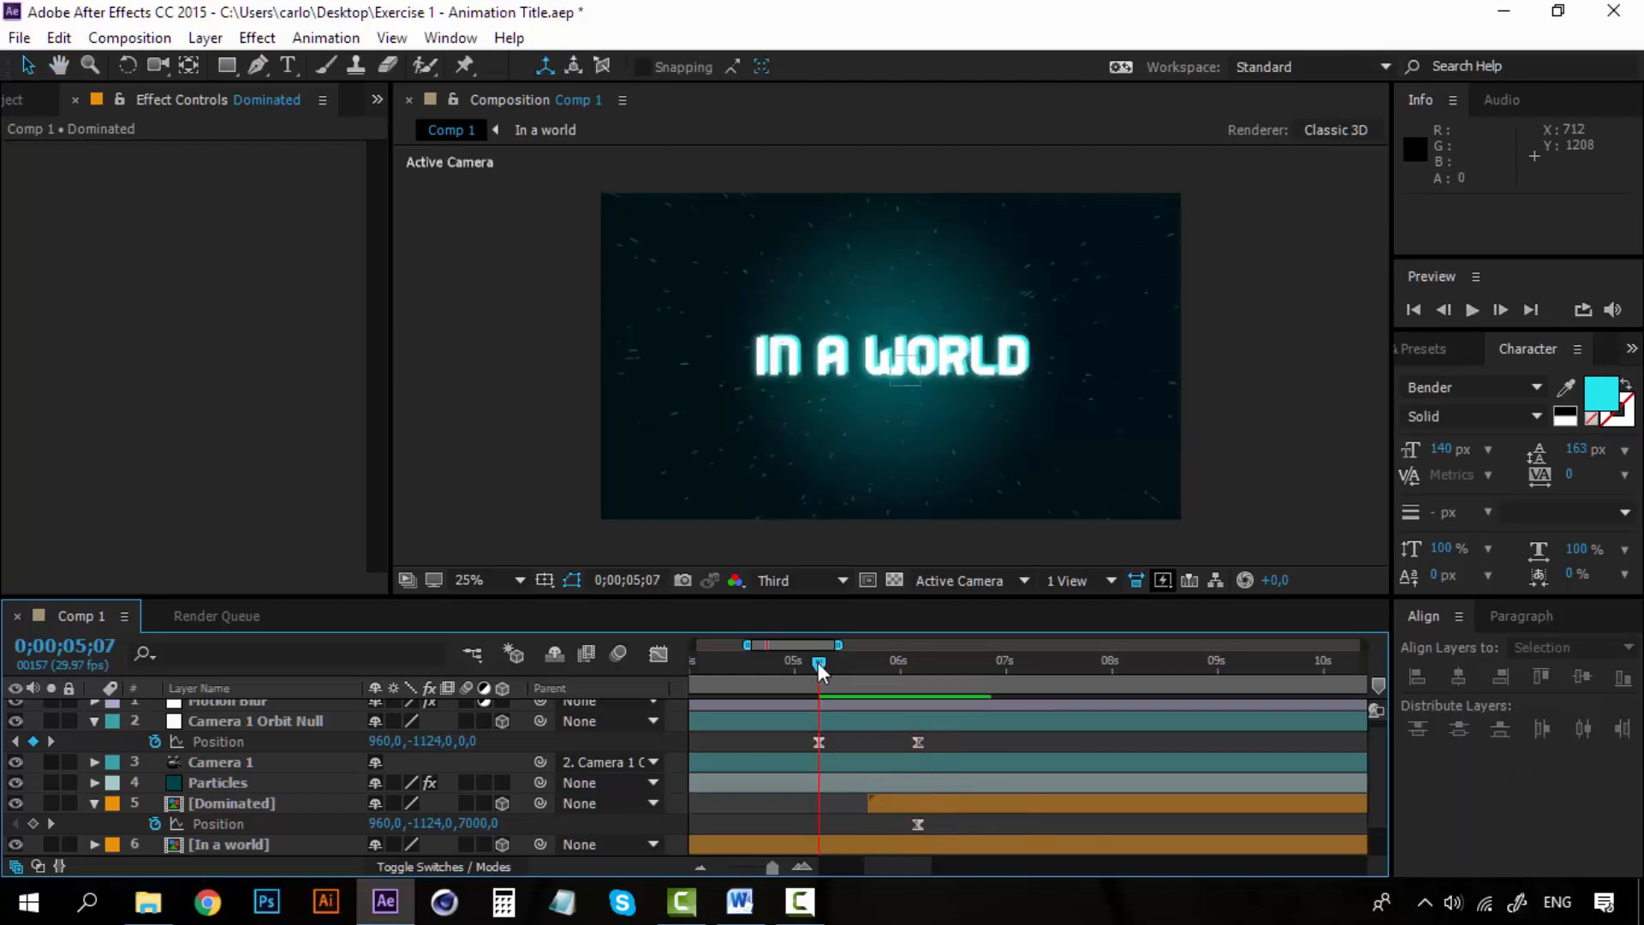
# Step: Move the 0;00;06;05 Position keyframes of the Camera 1 Orbit Null and the Dominated layer to 0;00;07;01
pyautogui.click(917, 742)
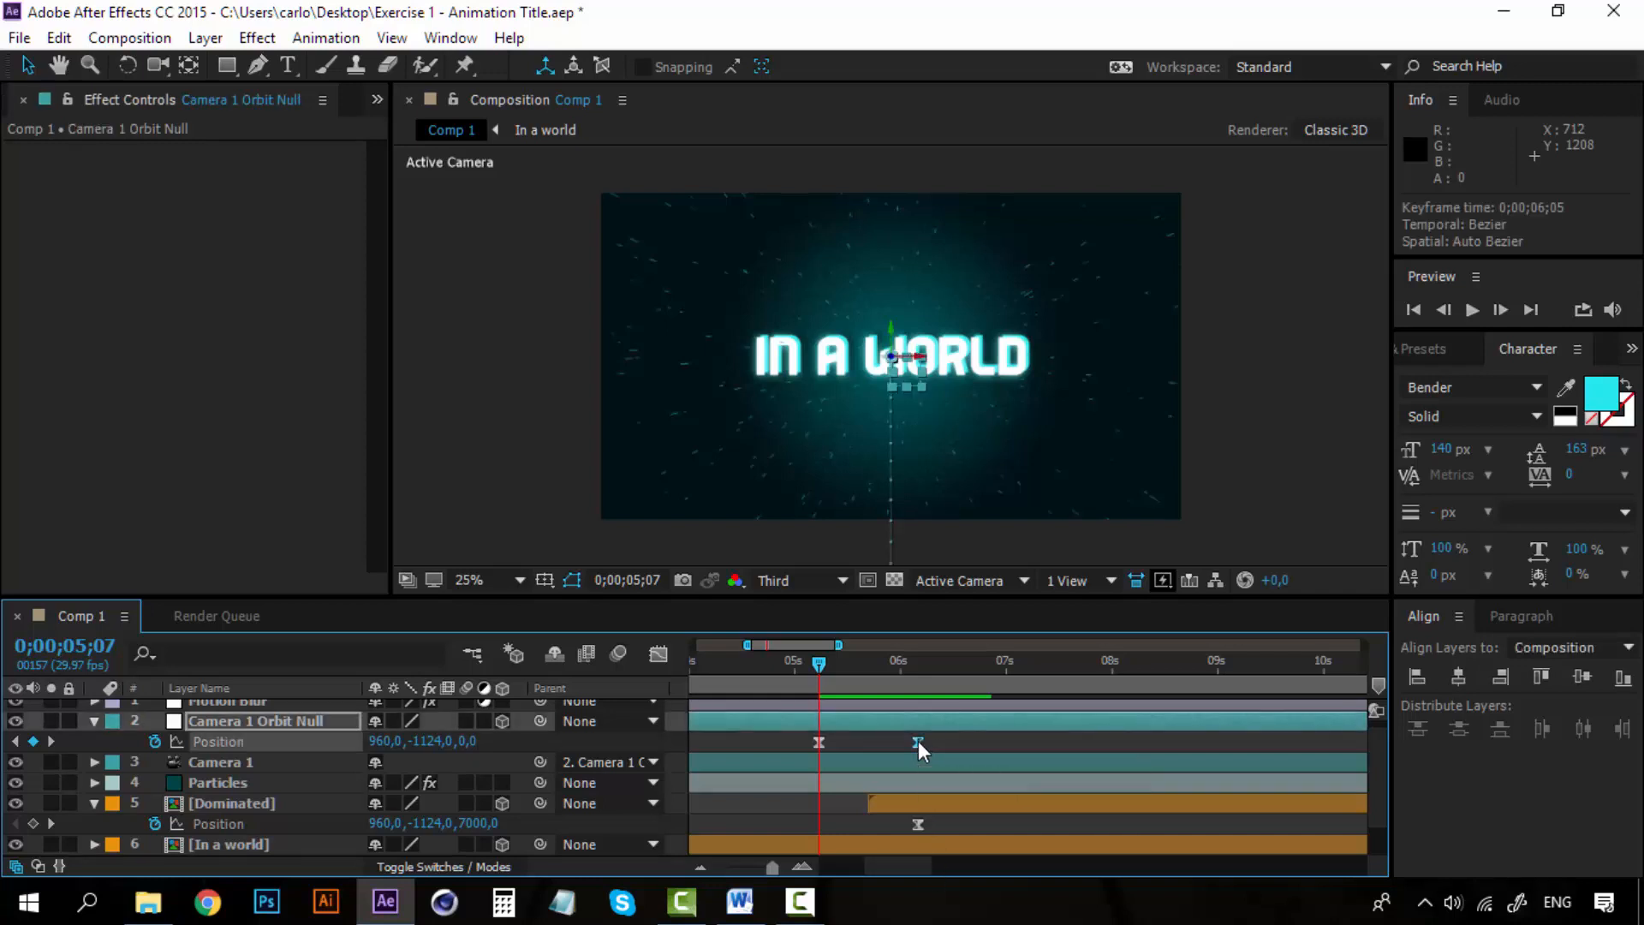
pyautogui.moveTo(921, 741)
pyautogui.moveTo(945, 741); pyautogui.dragTo(1008, 743)
pyautogui.click(918, 824)
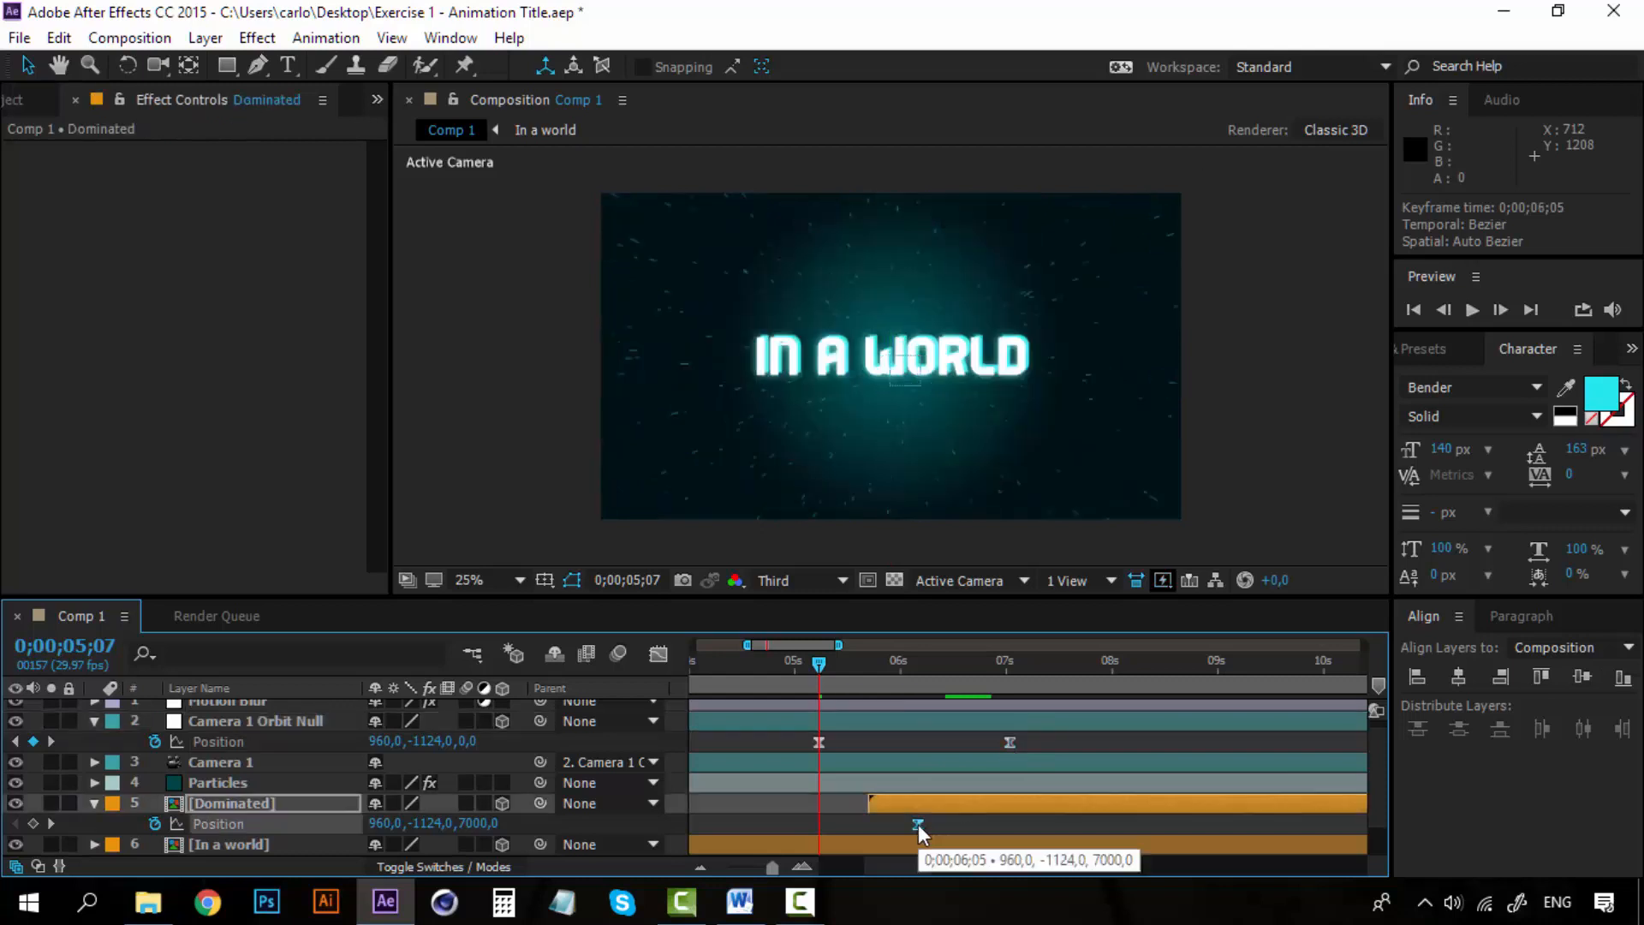
pyautogui.moveTo(918, 824); pyautogui.dragTo(939, 827)
pyautogui.moveTo(1010, 826); pyautogui.dragTo(1010, 826)
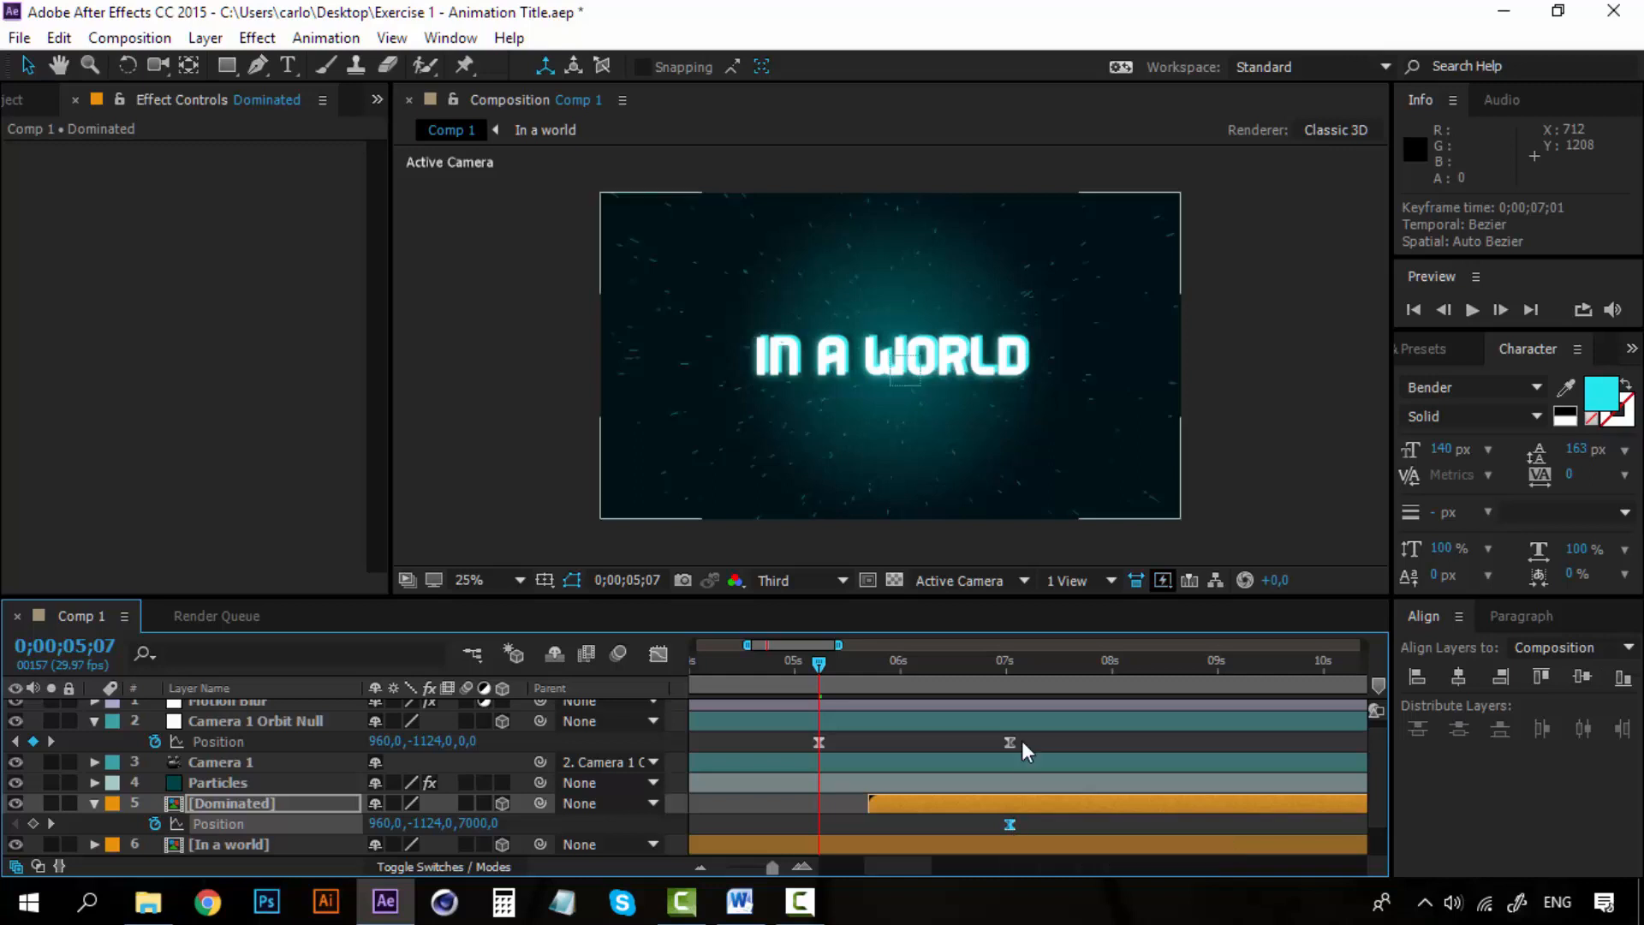
# Step: Play and scrub the retimed flight between 0;00;05;07 and 0;00;07;01, checking the pace and how DOMINATED BY ROBOTS appears
pyautogui.click(1008, 664)
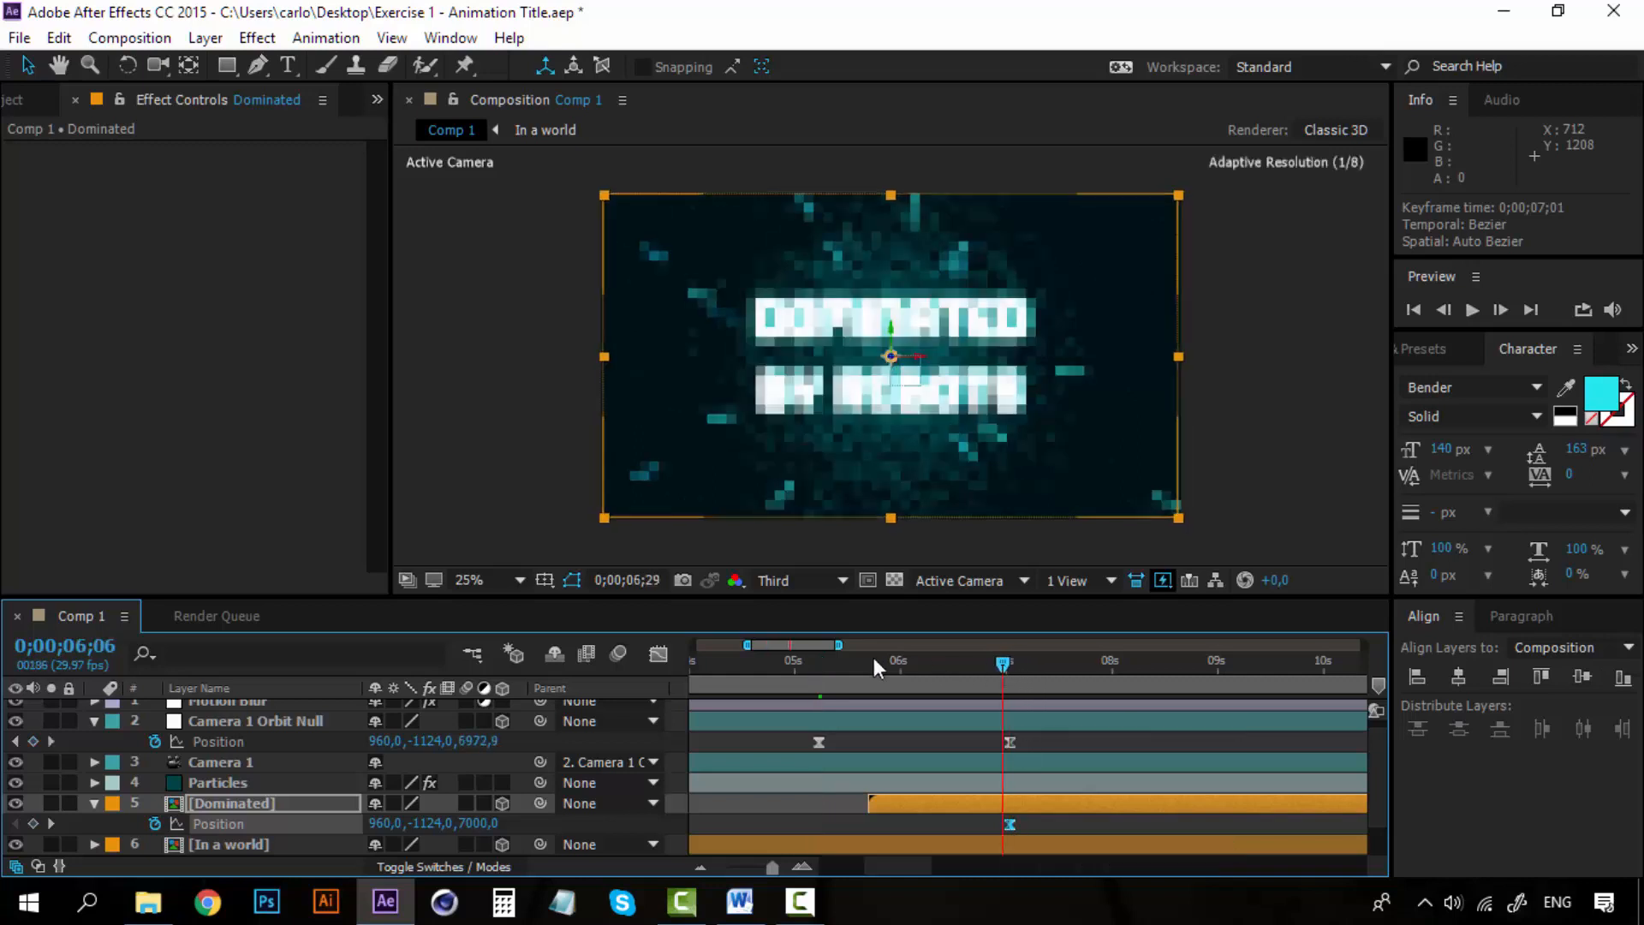
pyautogui.moveTo(839, 659); pyautogui.dragTo(820, 660)
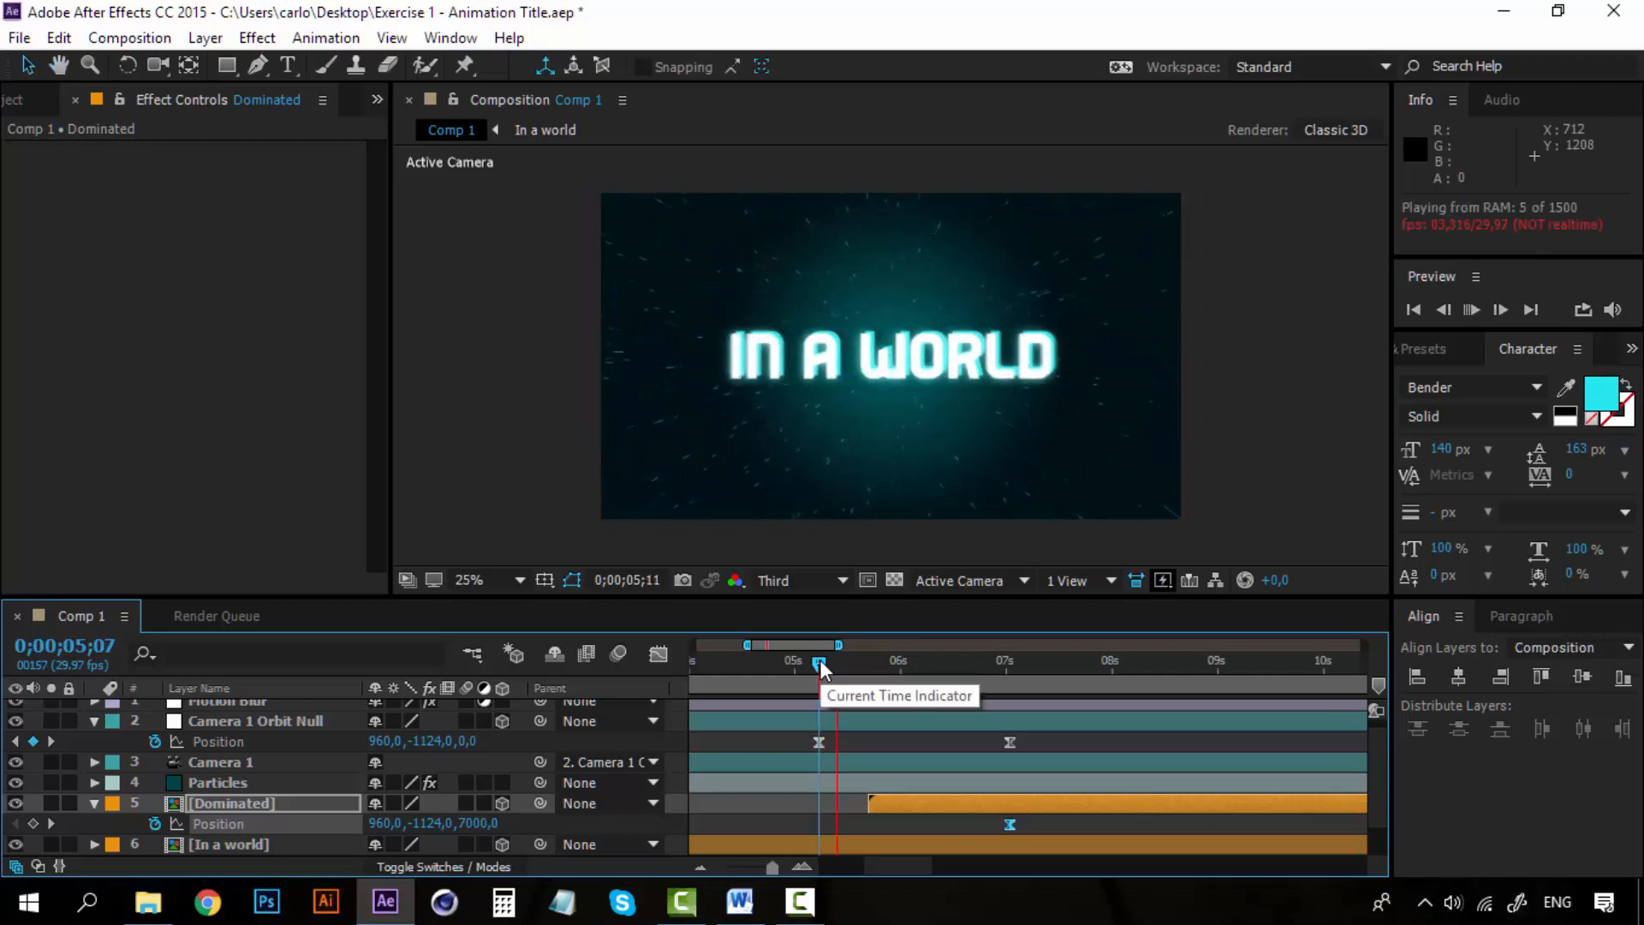
pyautogui.press('space')
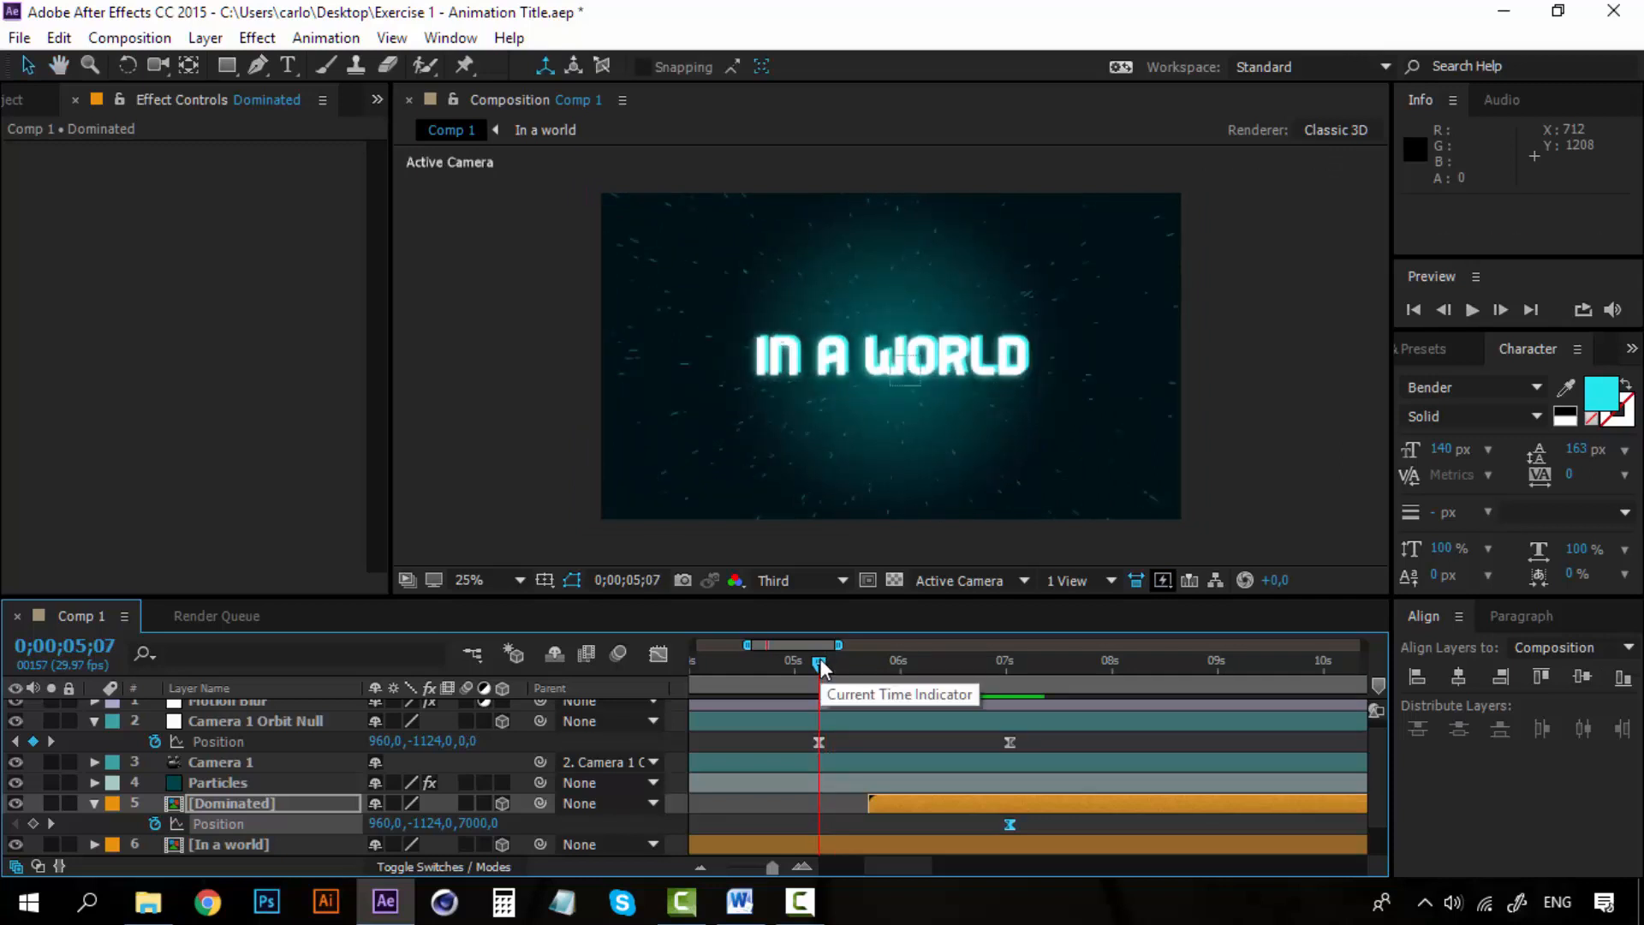
pyautogui.press('space')
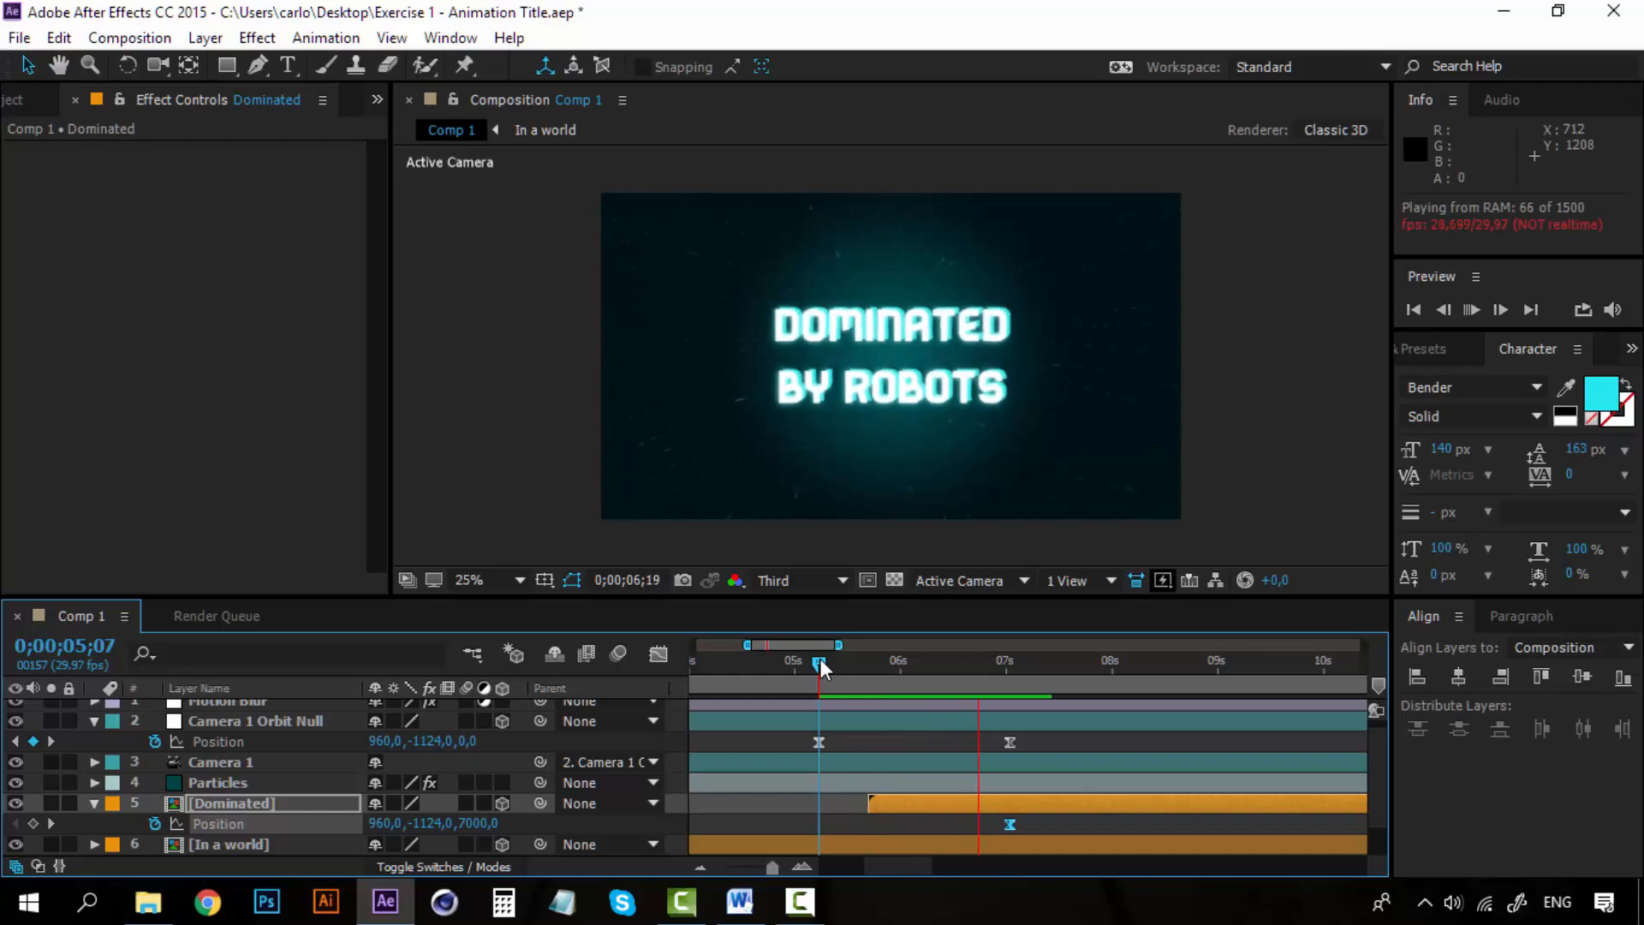
pyautogui.press('space')
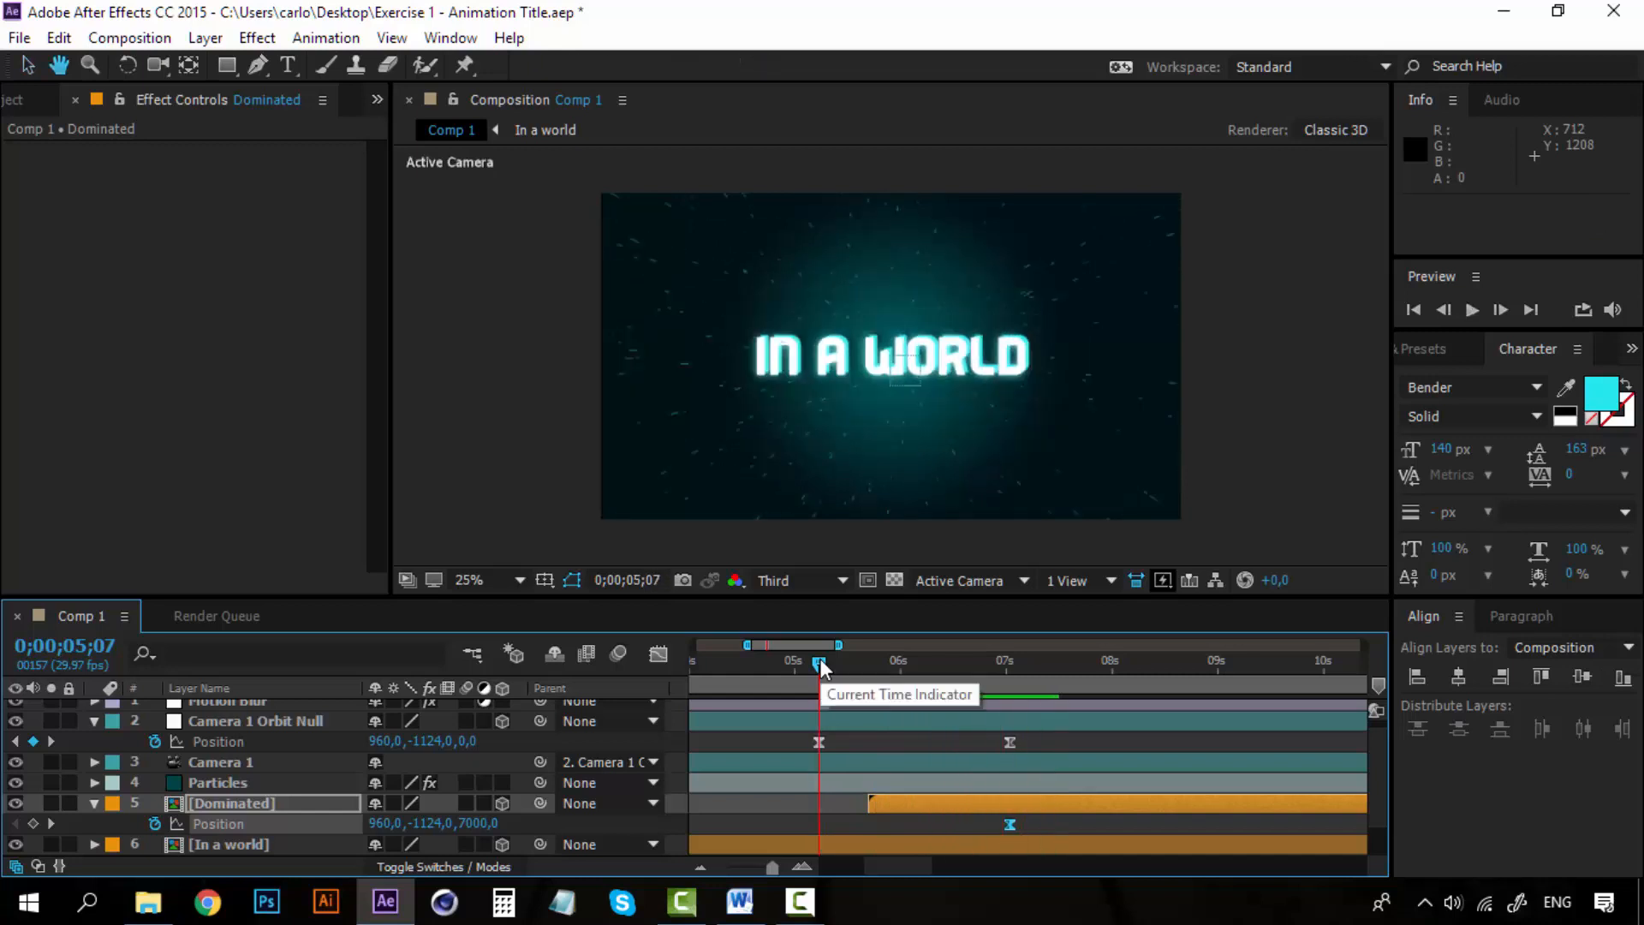
pyautogui.press('space')
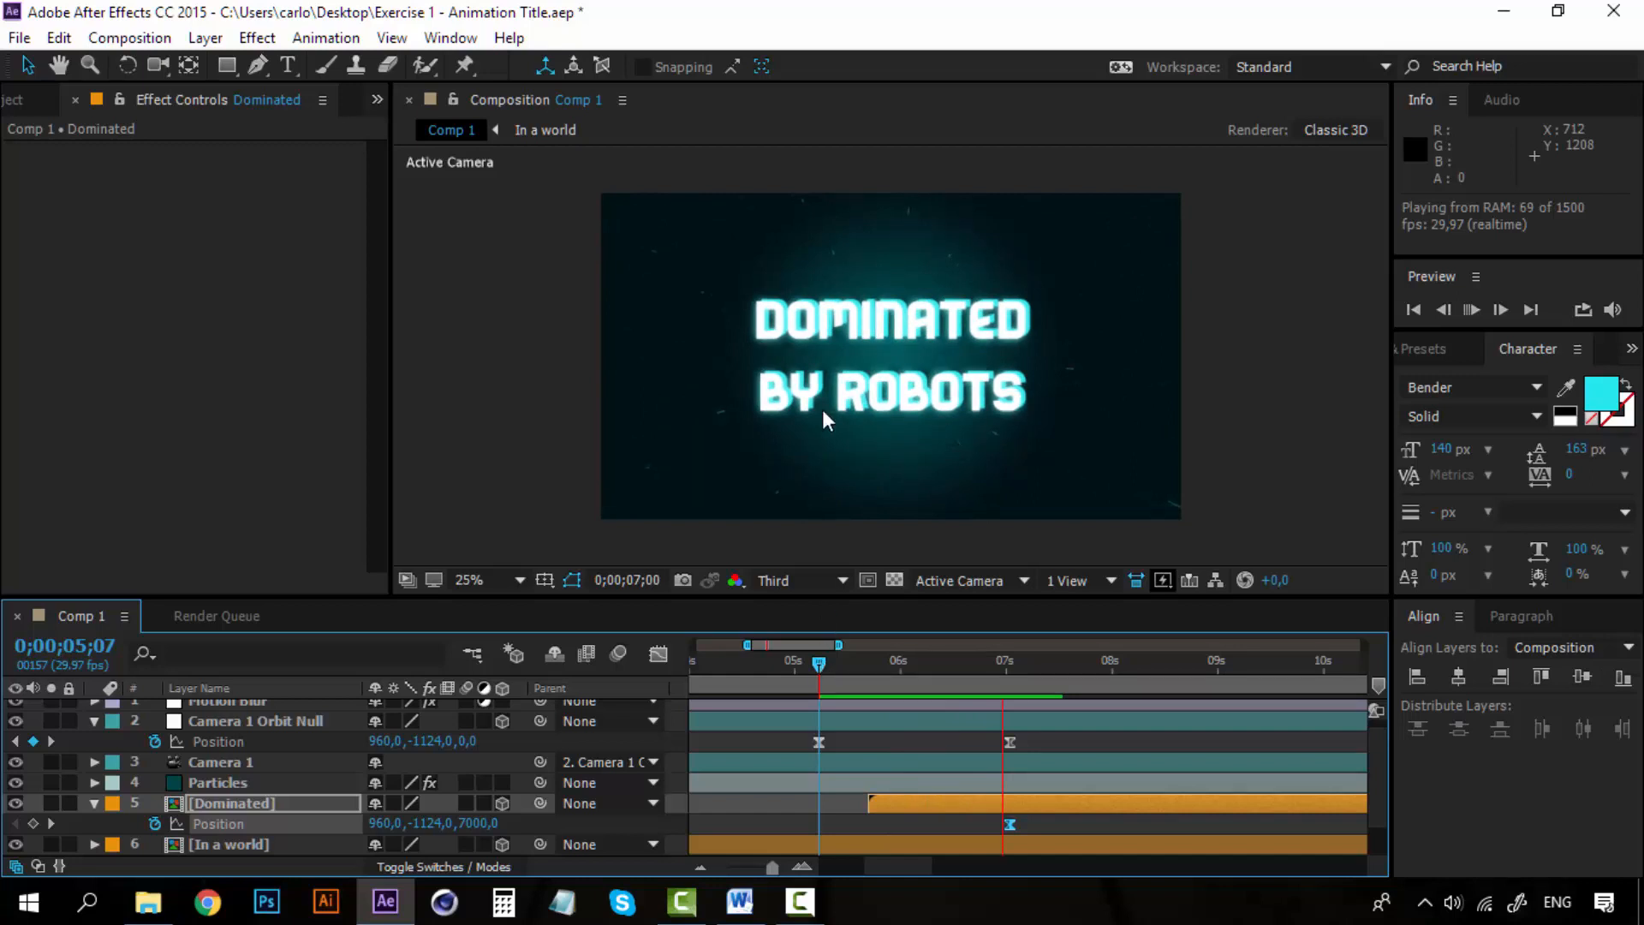
pyautogui.click(818, 669)
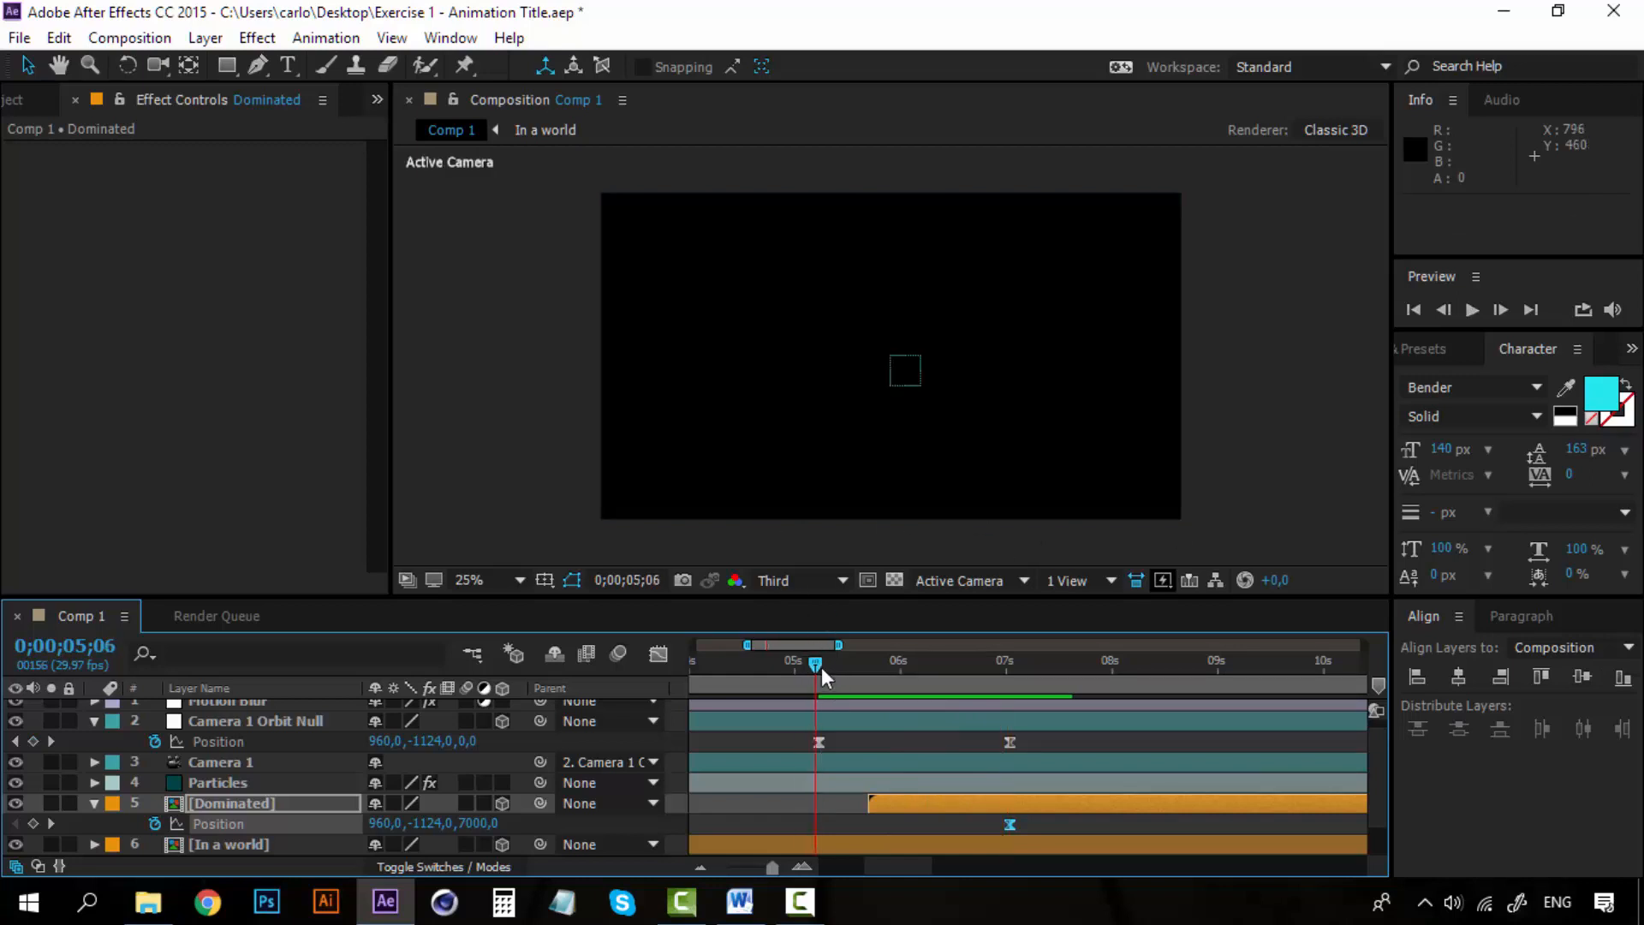
pyautogui.click(819, 665)
pyautogui.press('space')
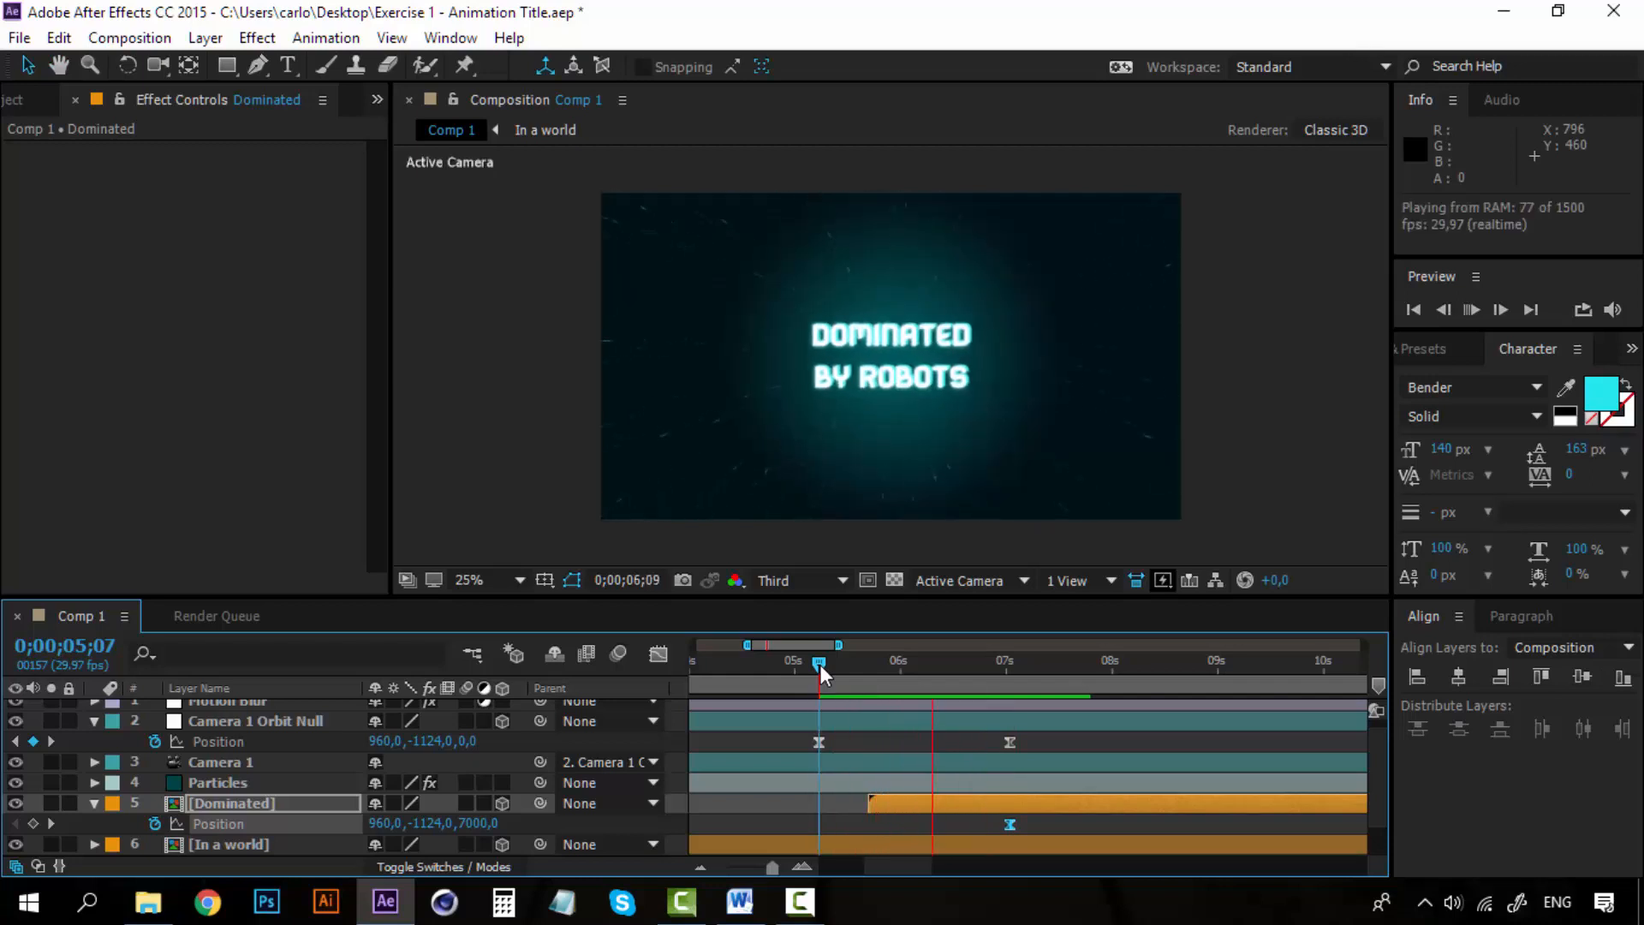
pyautogui.moveTo(820, 665); pyautogui.dragTo(935, 661)
pyautogui.moveTo(1002, 662); pyautogui.dragTo(820, 656)
pyautogui.press('space')
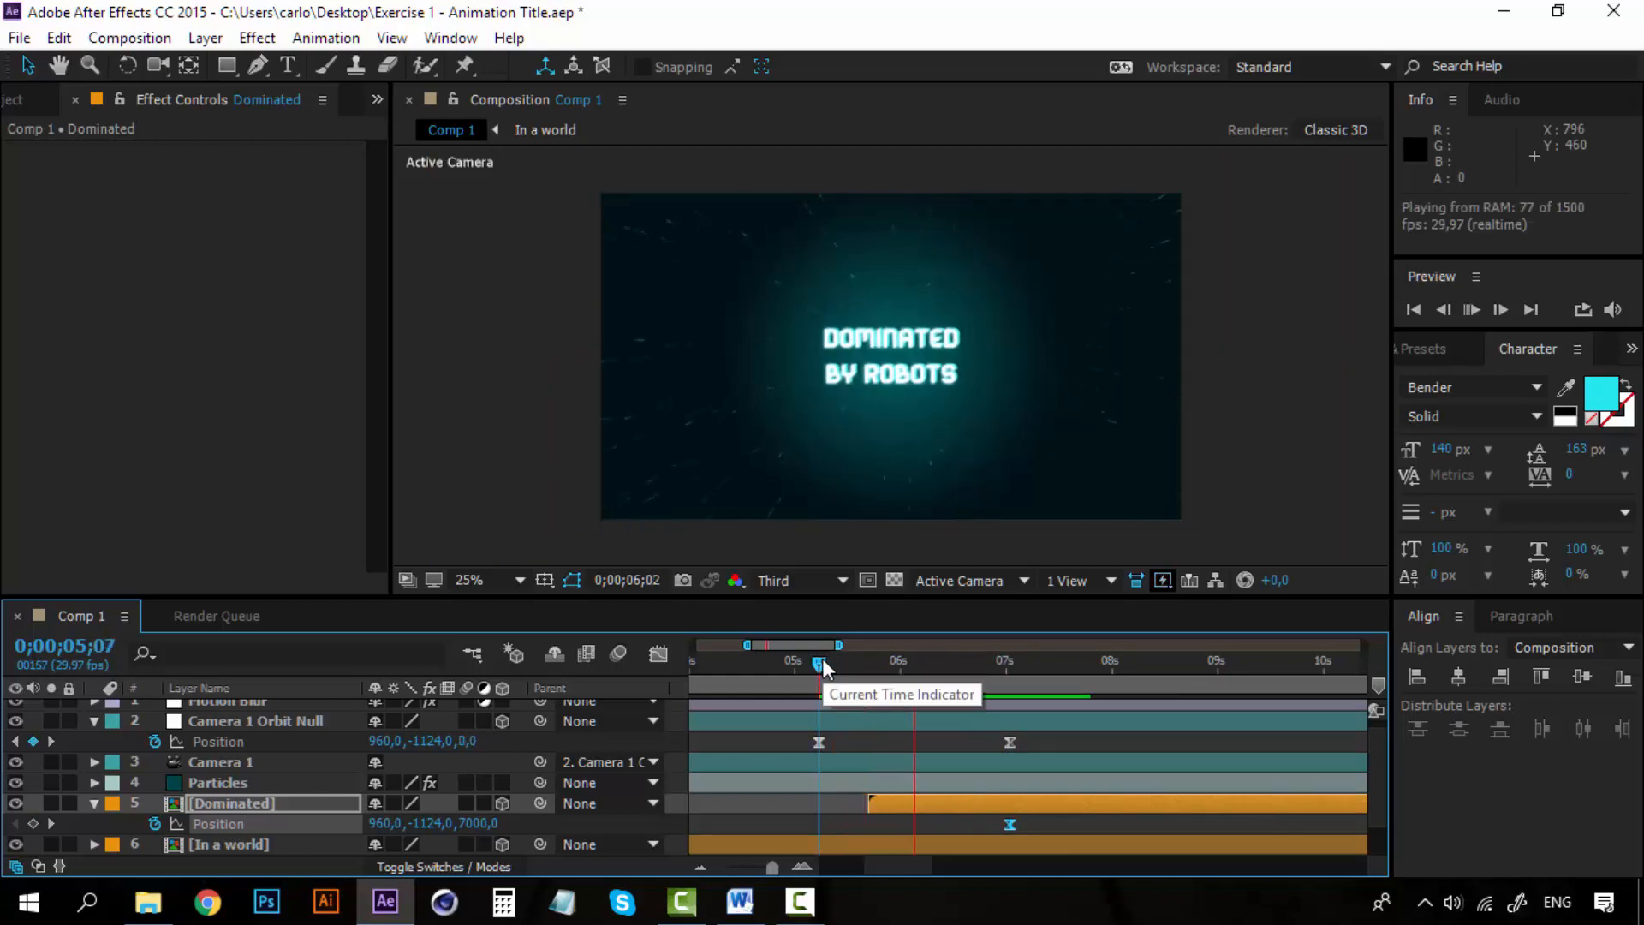
pyautogui.press('space')
pyautogui.press('space')
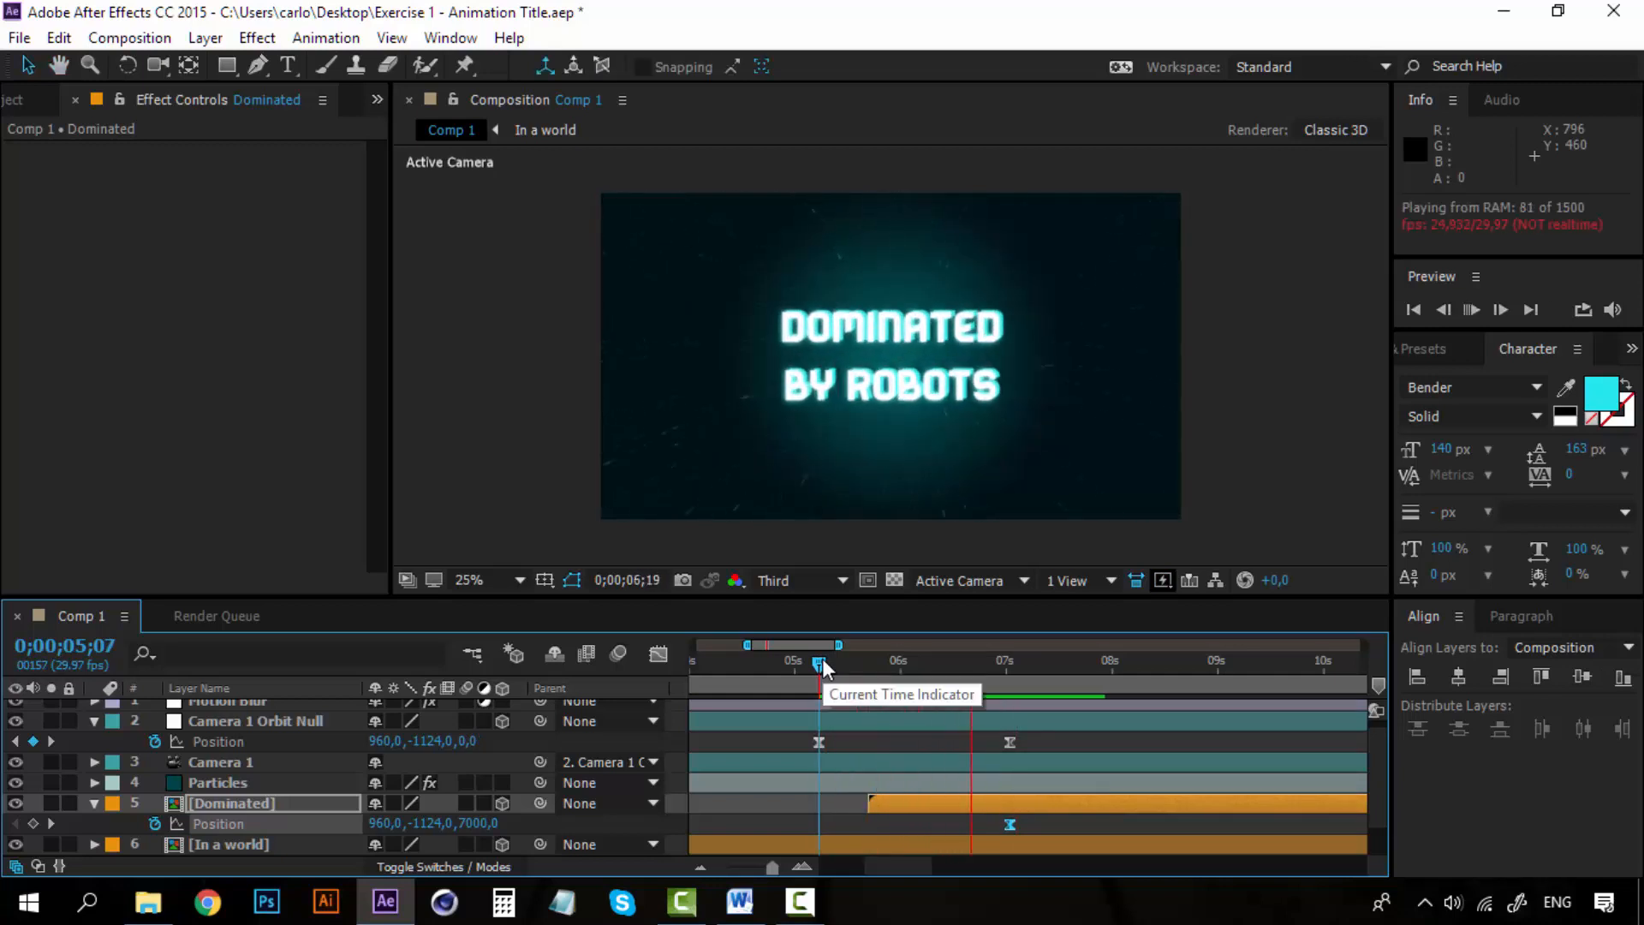
pyautogui.press('space')
pyautogui.moveTo(875, 667); pyautogui.dragTo(1015, 661)
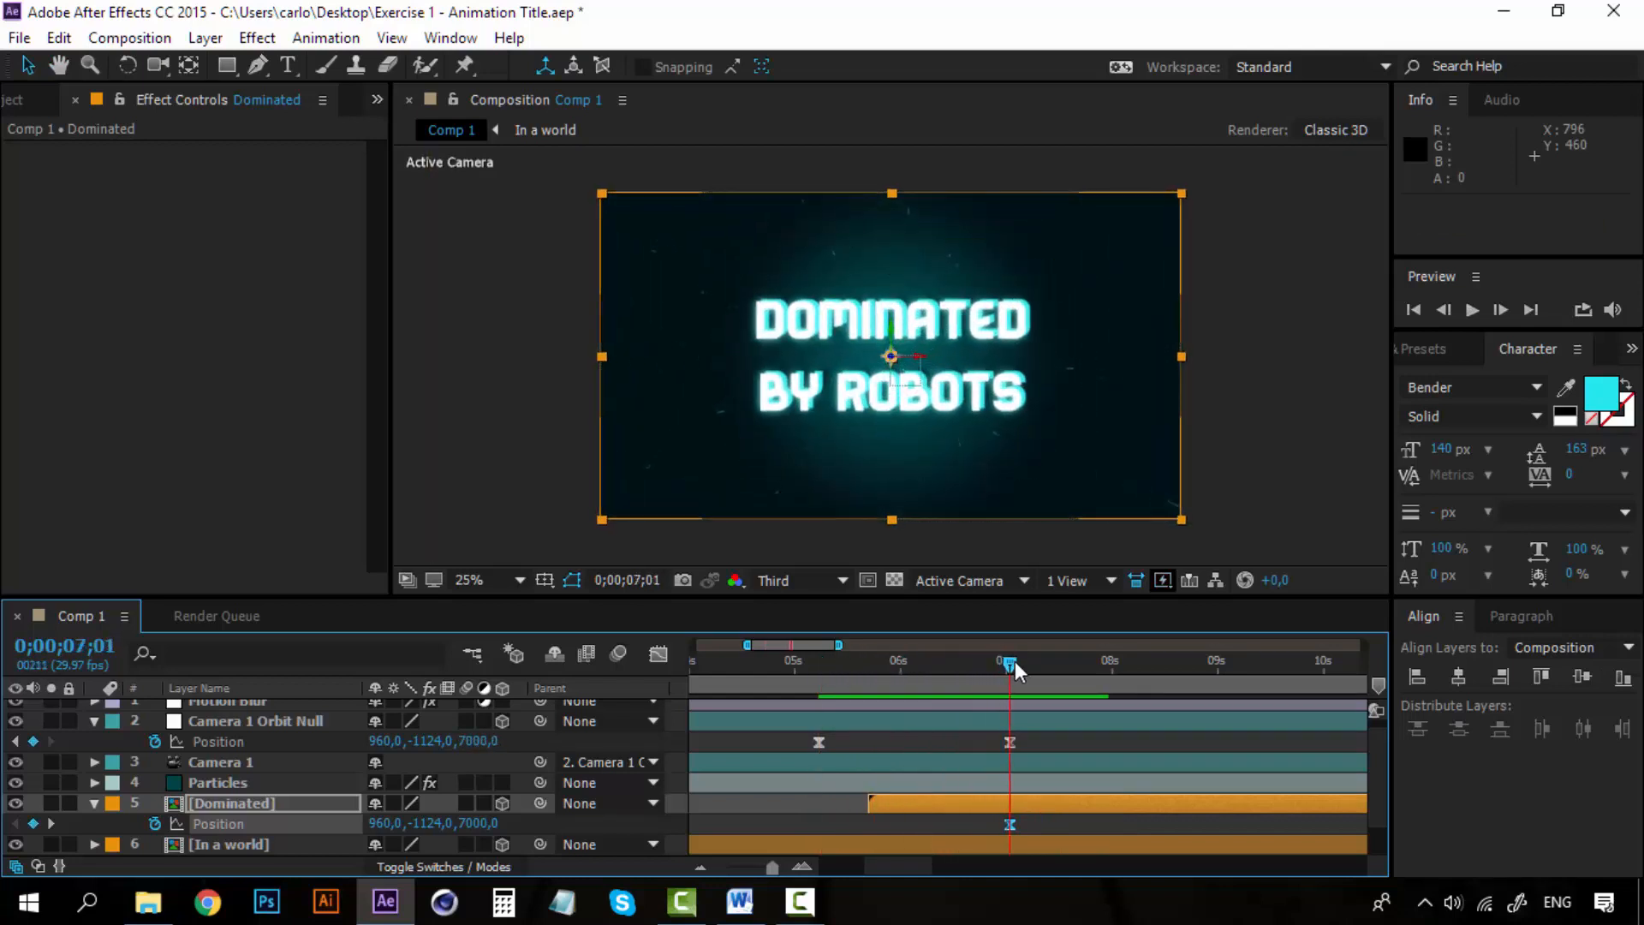